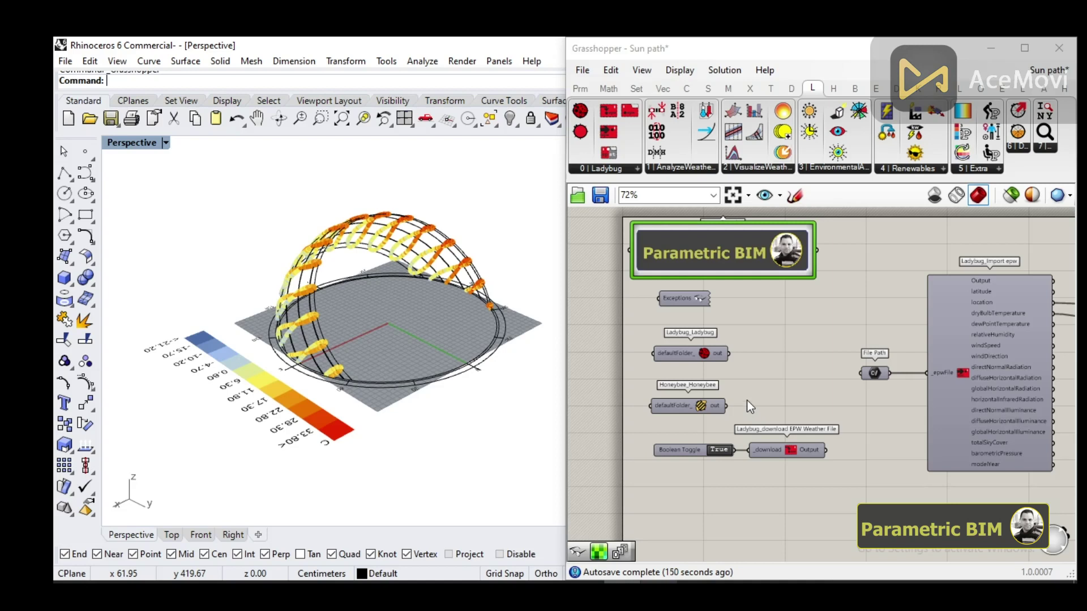
- Clear all components of the existing sun path definition from the canvas, keeping only the Parametric BIM banner image
click(695, 354)
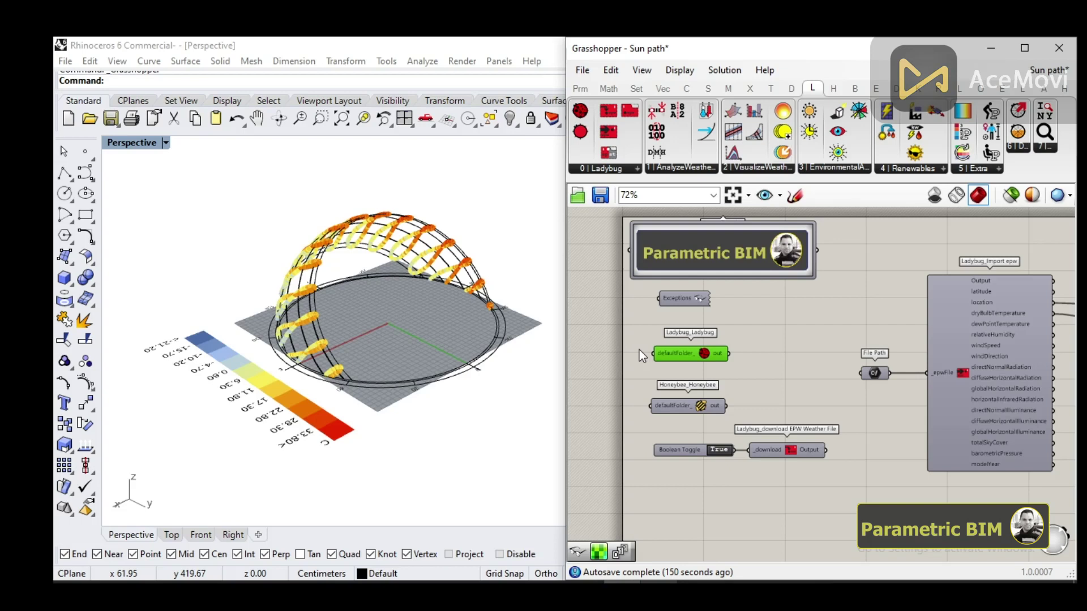
scroll(640, 351, down, 5)
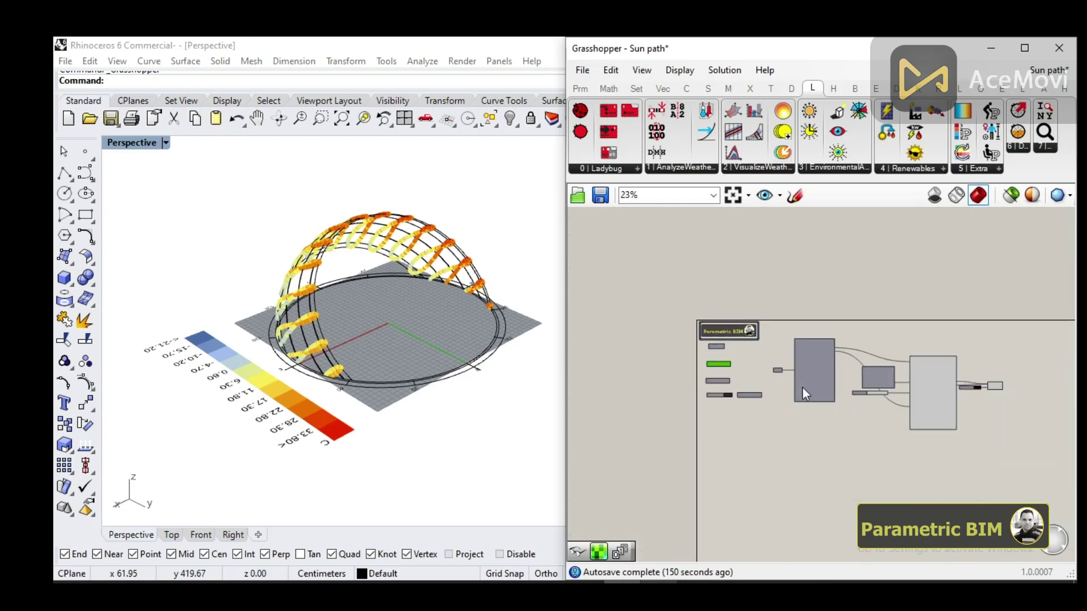
scroll(803, 386, down, 1)
drag(991, 338, 784, 451)
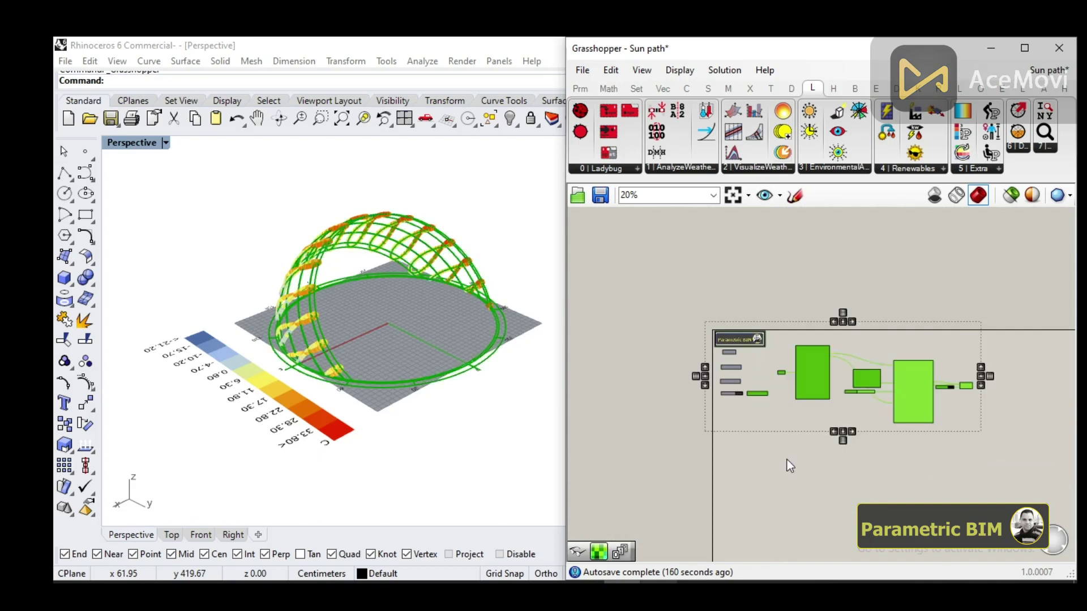
drag(1010, 339, 779, 459)
key(Delete)
scroll(716, 388, up, 4)
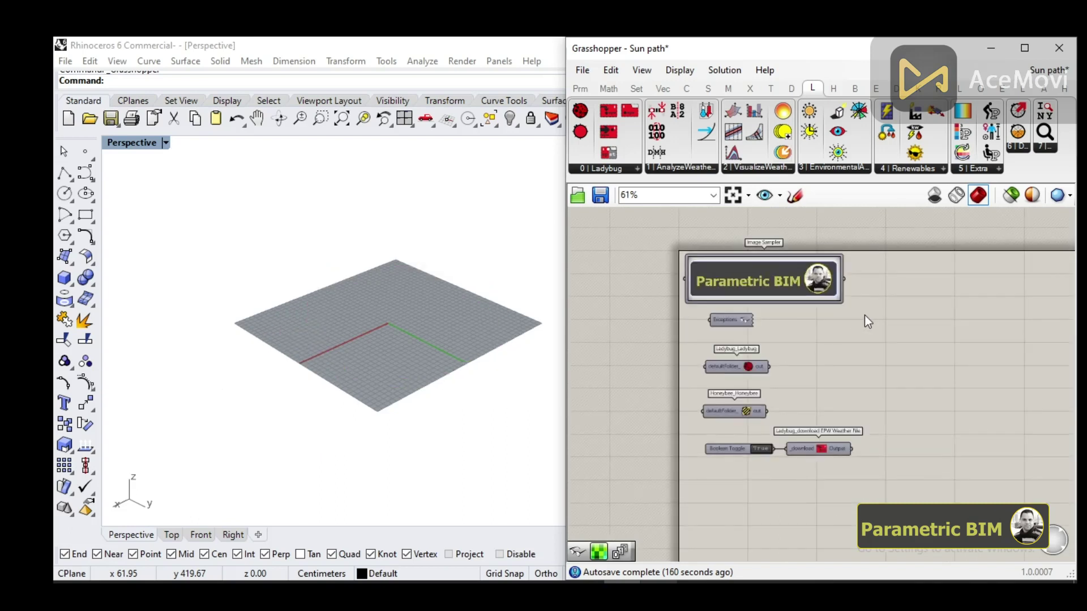
drag(868, 314, 684, 463)
key(Delete)
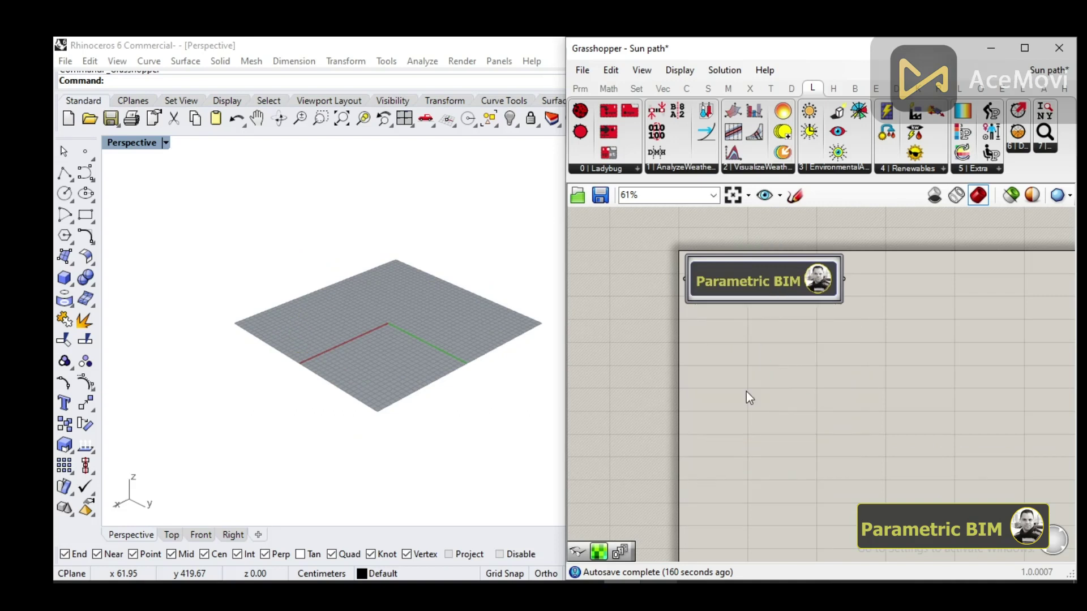
- Add the Ladybug_Ladybug component just below the Parametric BIM banner
scroll(739, 366, up, 2)
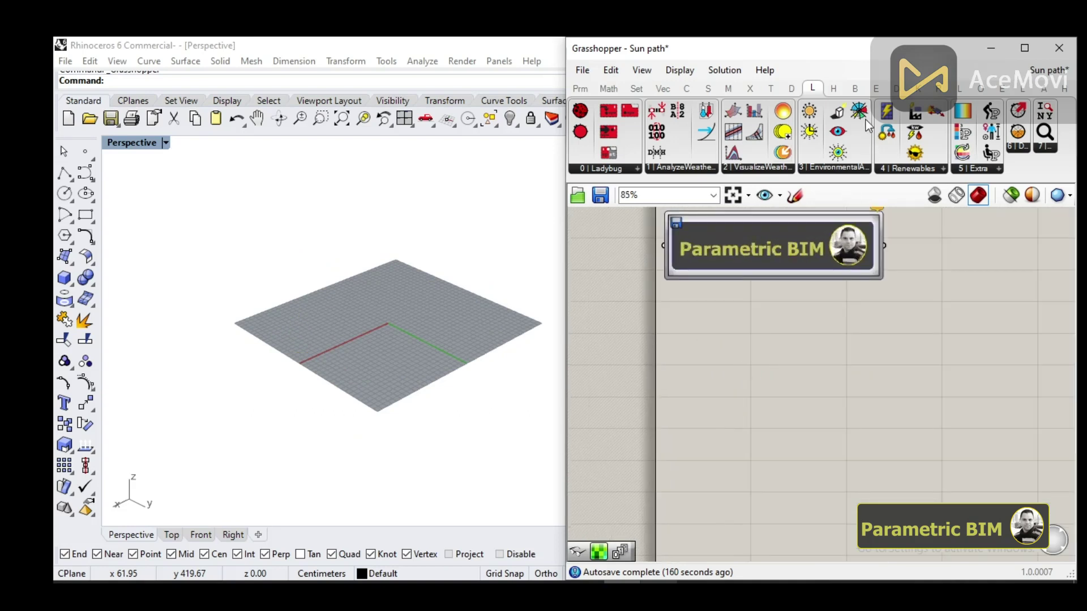
click(605, 168)
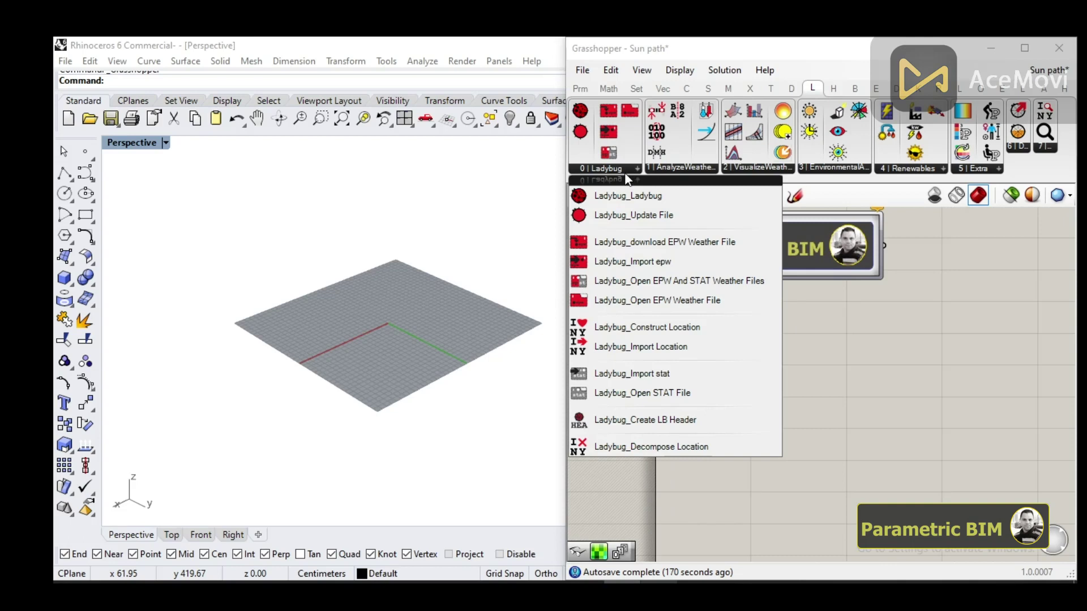
drag(627, 197, 711, 310)
scroll(711, 309, up, 2)
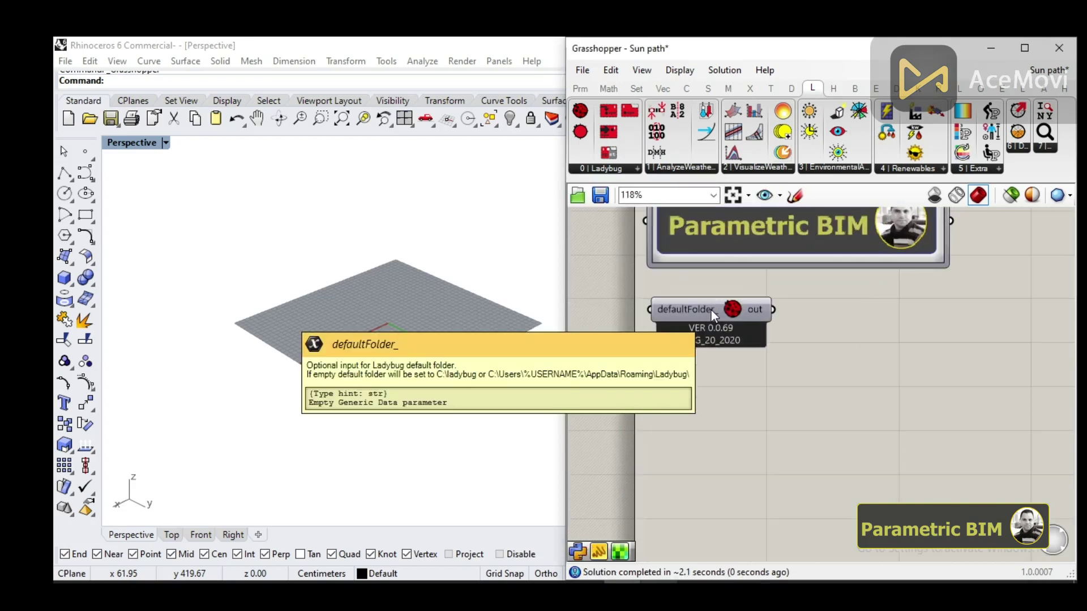
- Add a Panel beside the Ladybug component, connect it to the out output and enlarge it to read the full text
click(580, 89)
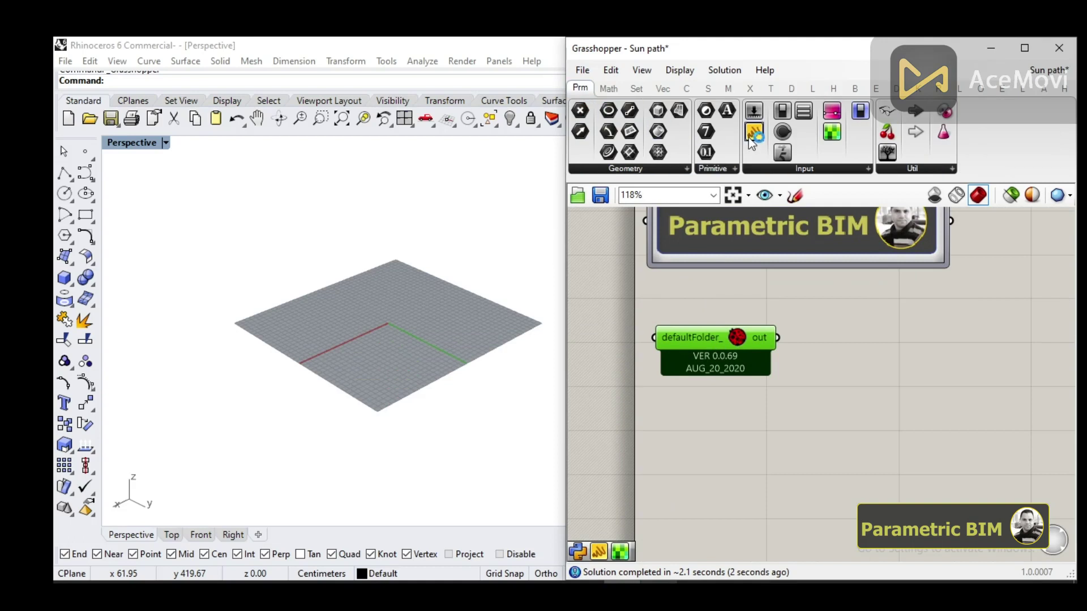
drag(830, 268, 893, 346)
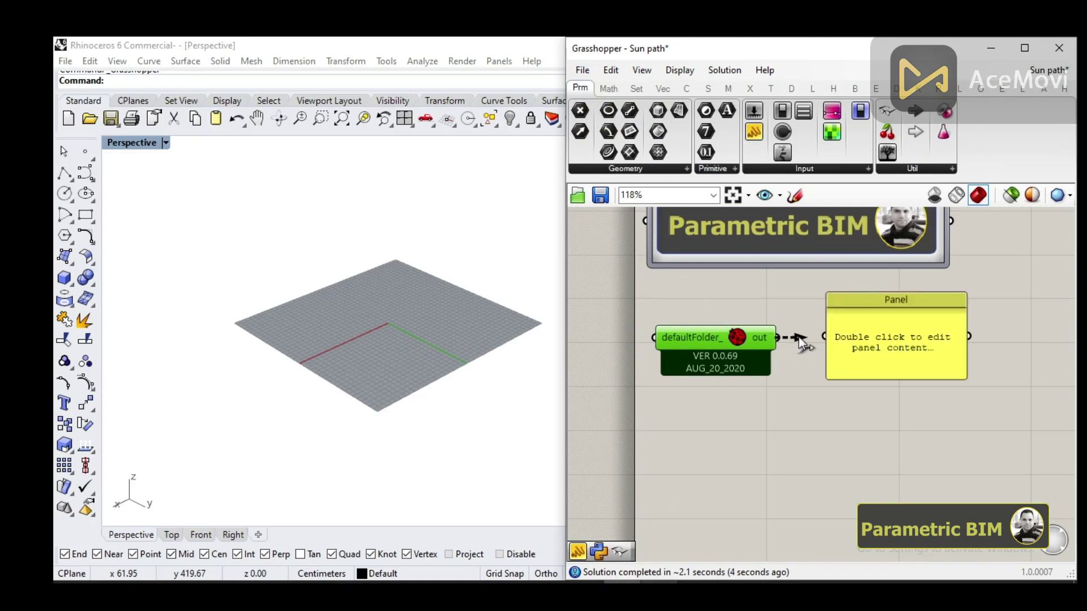
drag(799, 337, 879, 490)
scroll(880, 490, up, 2)
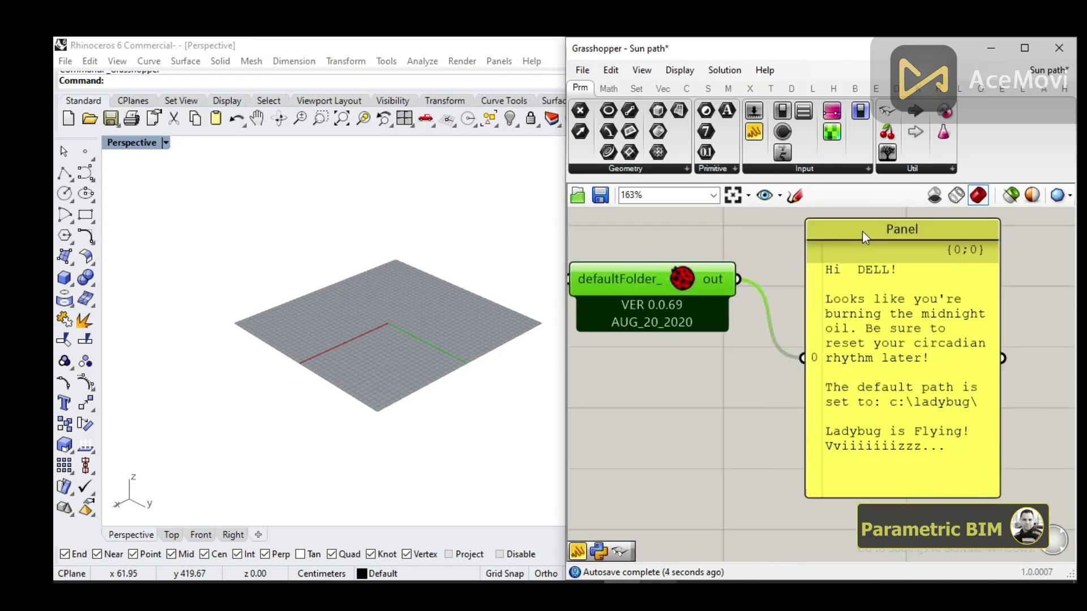
- Delete the Panel connected to the Ladybug component's out output
drag(861, 231, 875, 229)
key(Delete)
scroll(838, 347, down, 2)
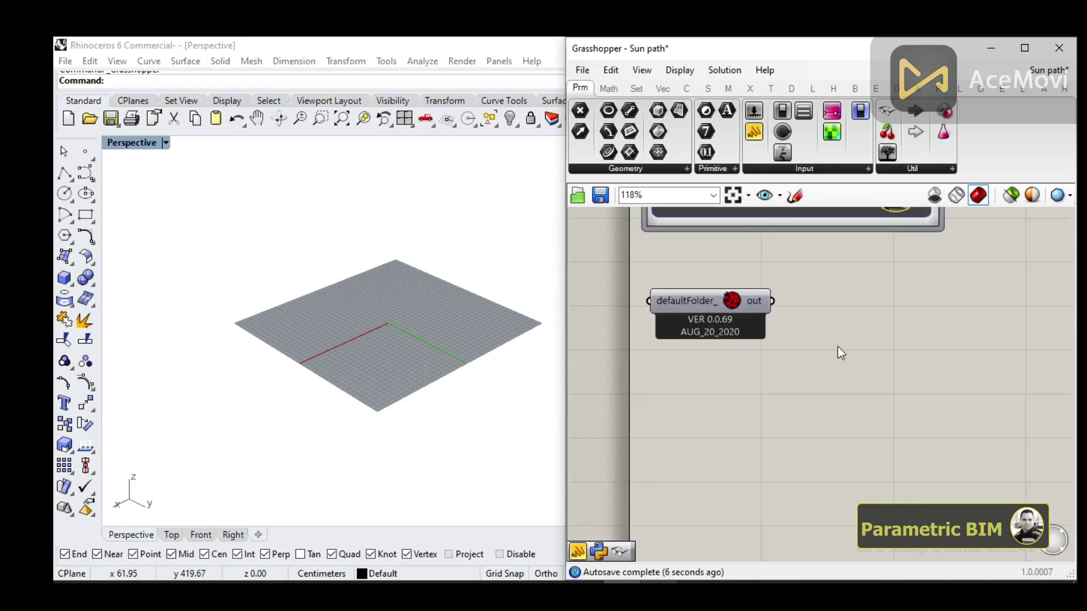
- Move the Ladybug component down slightly and place the component-labelling utility with the Exceptions input between it and the banner
drag(740, 309, 747, 328)
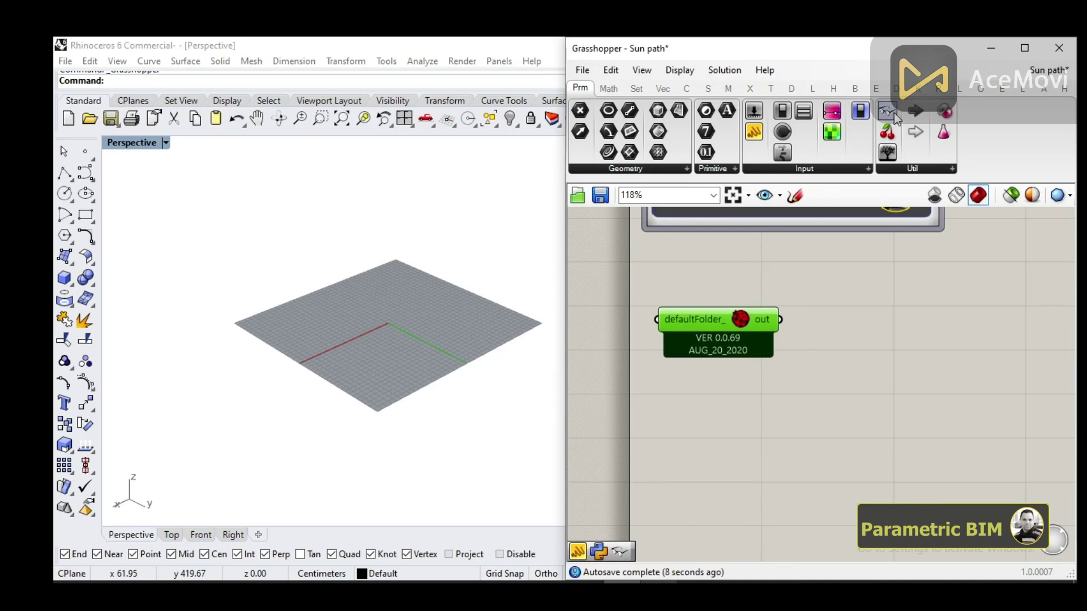
drag(716, 268, 708, 244)
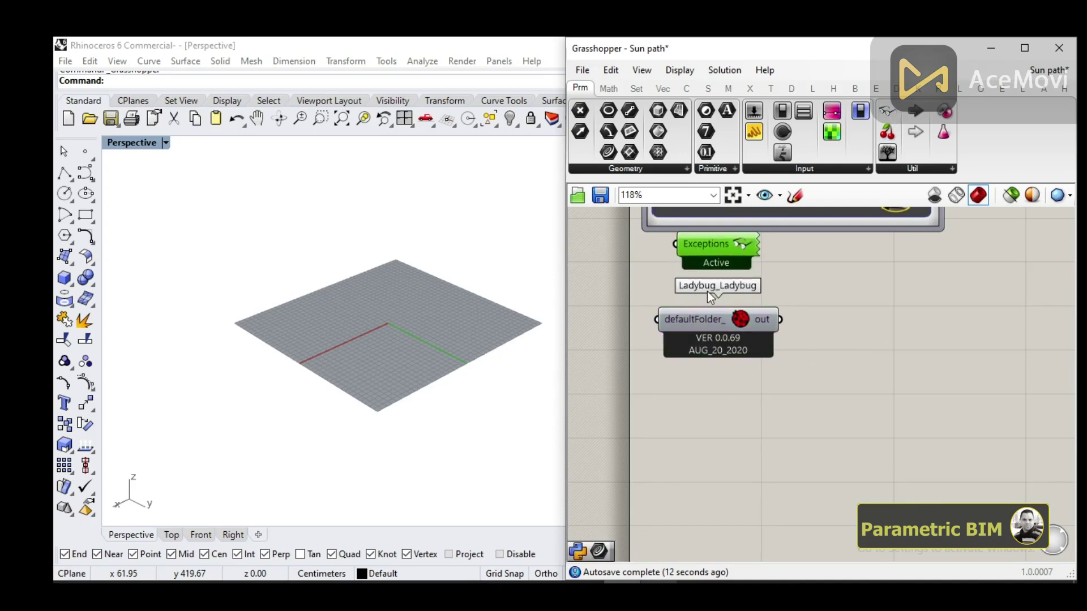
click(702, 327)
scroll(701, 326, down, 2)
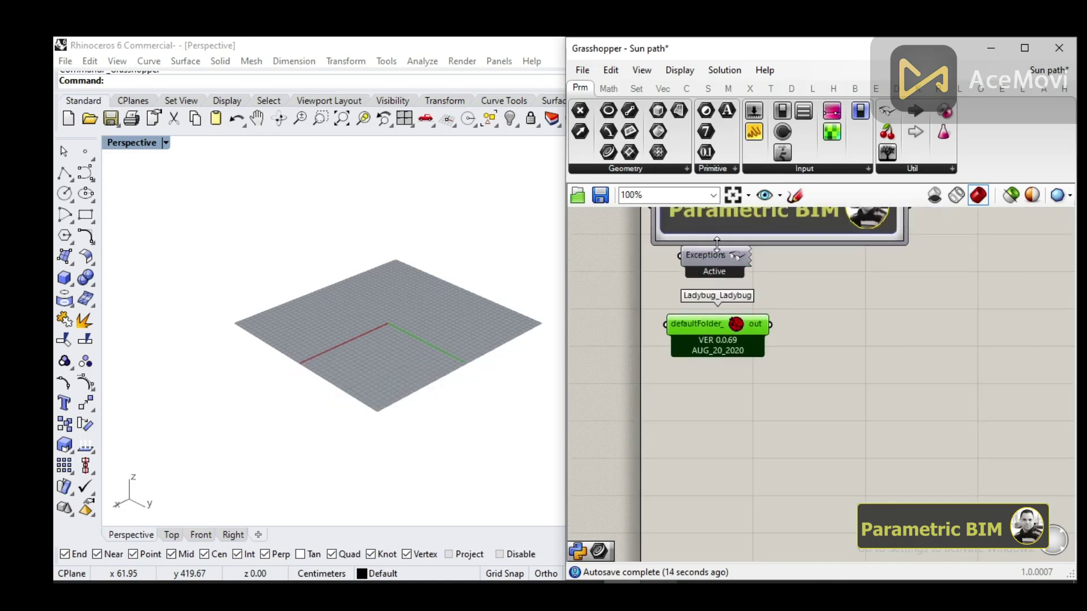
drag(718, 255, 719, 256)
drag(719, 256, 723, 262)
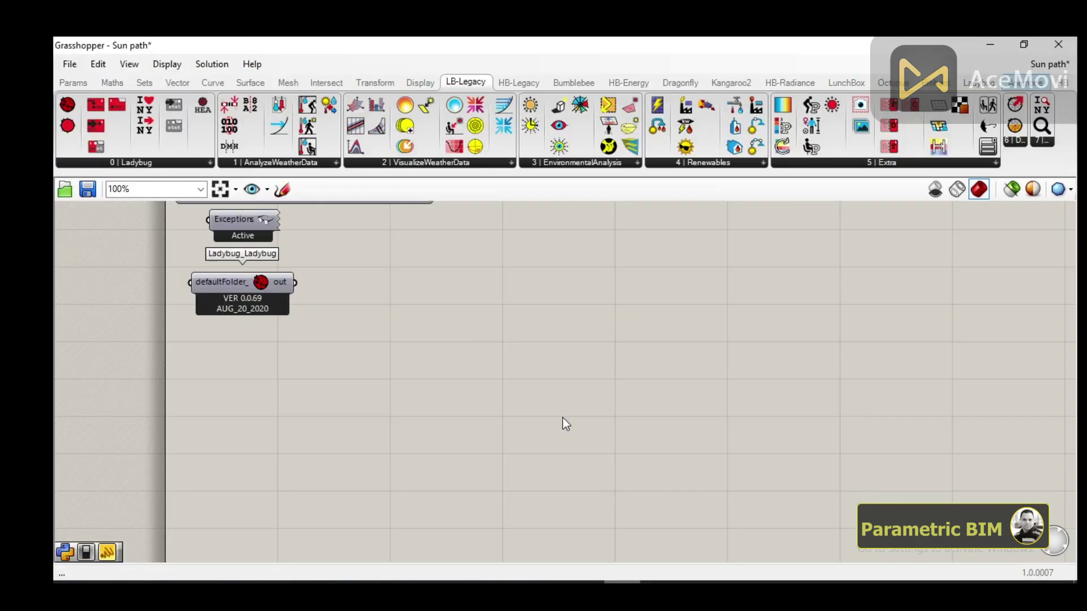
- Add the Ladybug_download EPW Weather File component below the Ladybug component, leaving space before its _download input
scroll(563, 418, down, 1)
scroll(403, 376, up, 1)
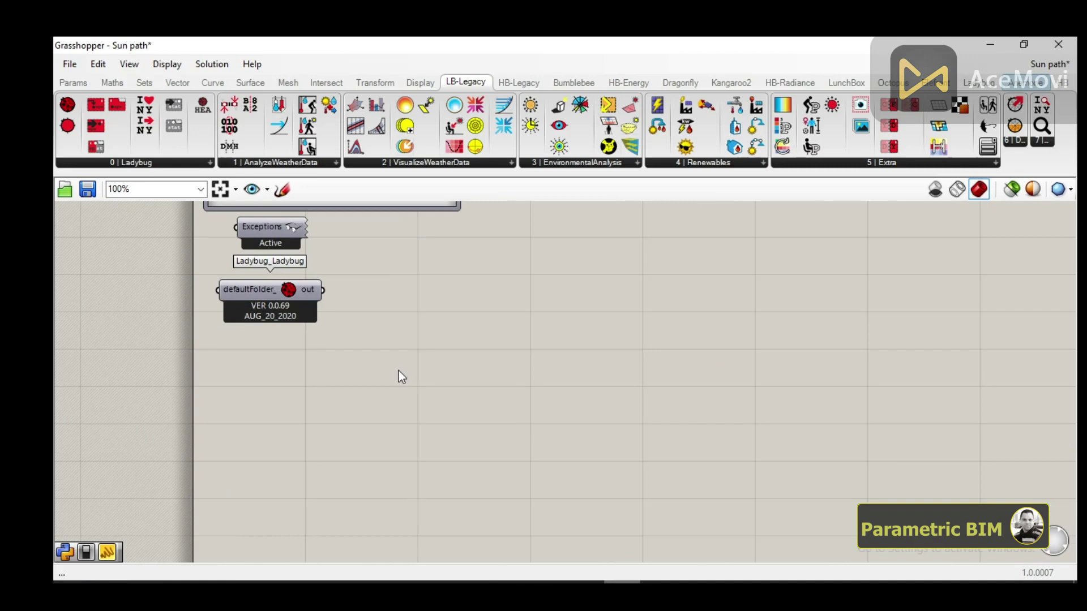
click(192, 162)
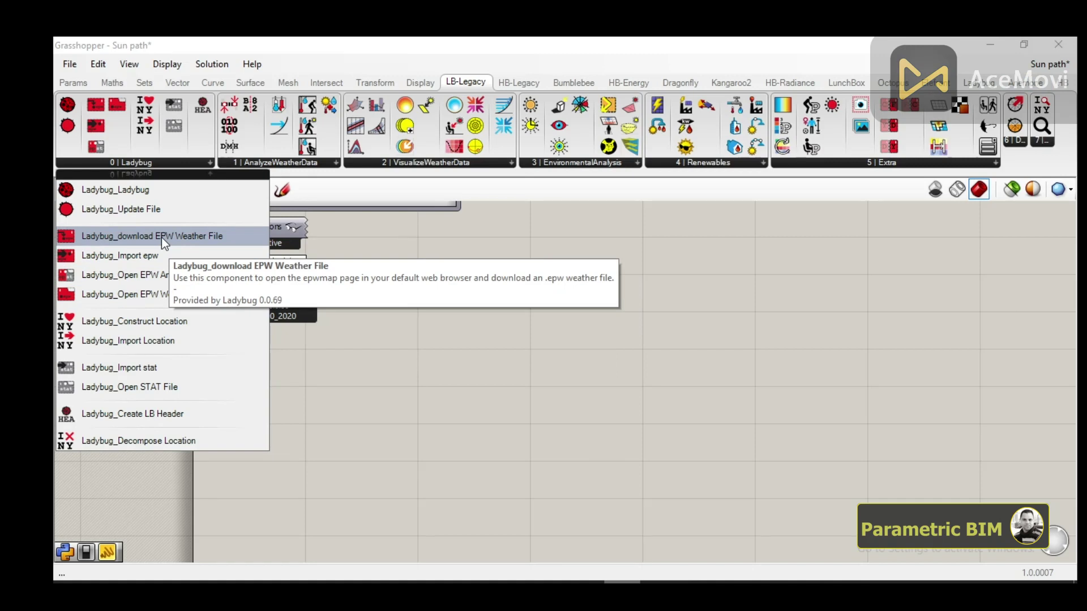
click(161, 236)
click(304, 398)
drag(301, 398, 396, 399)
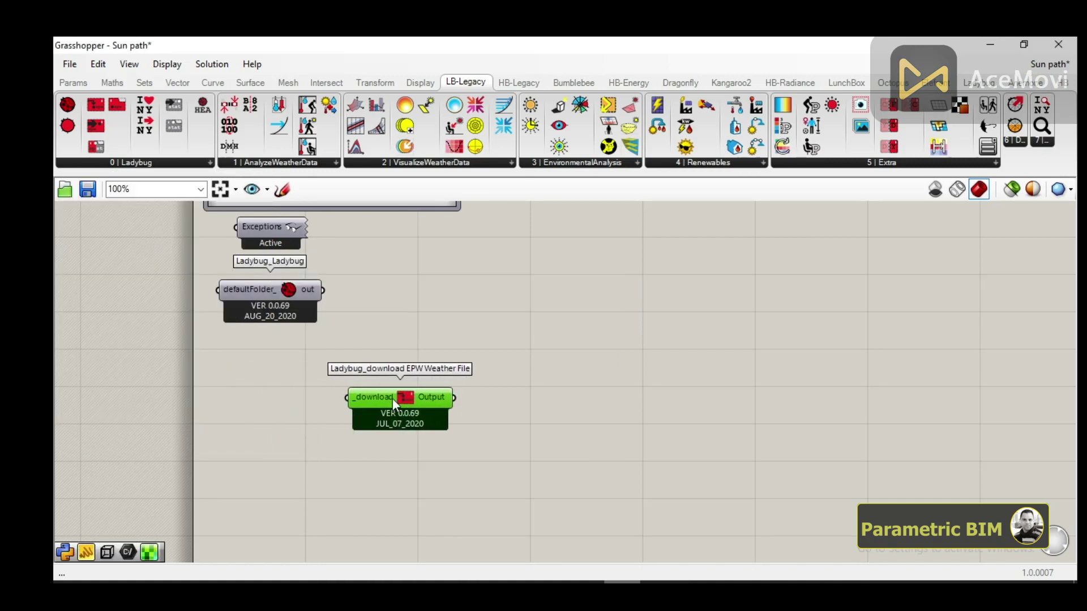
scroll(307, 405, up, 2)
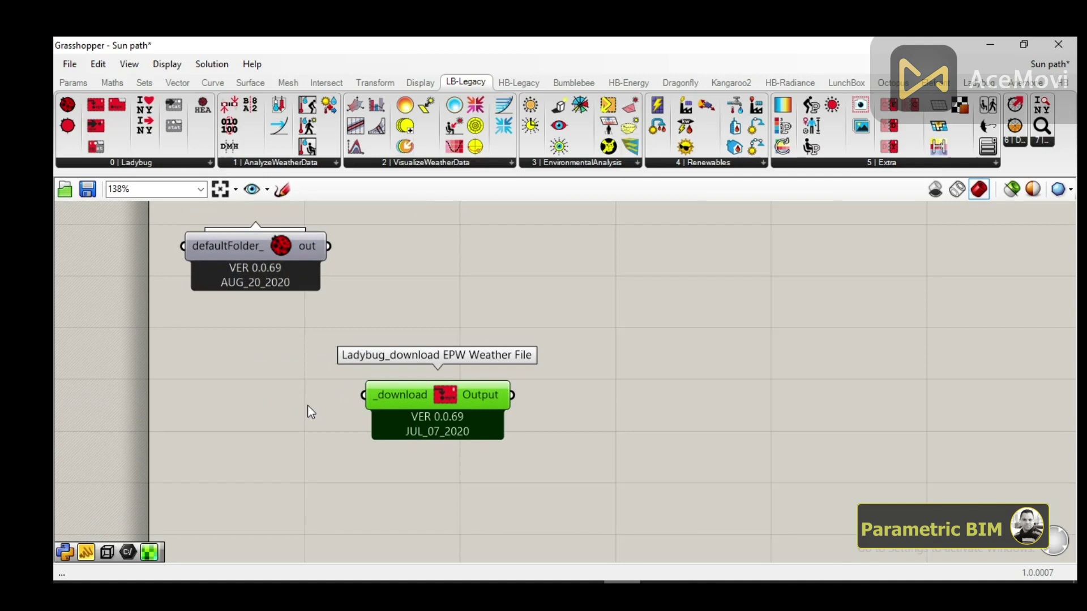
drag(362, 407, 388, 407)
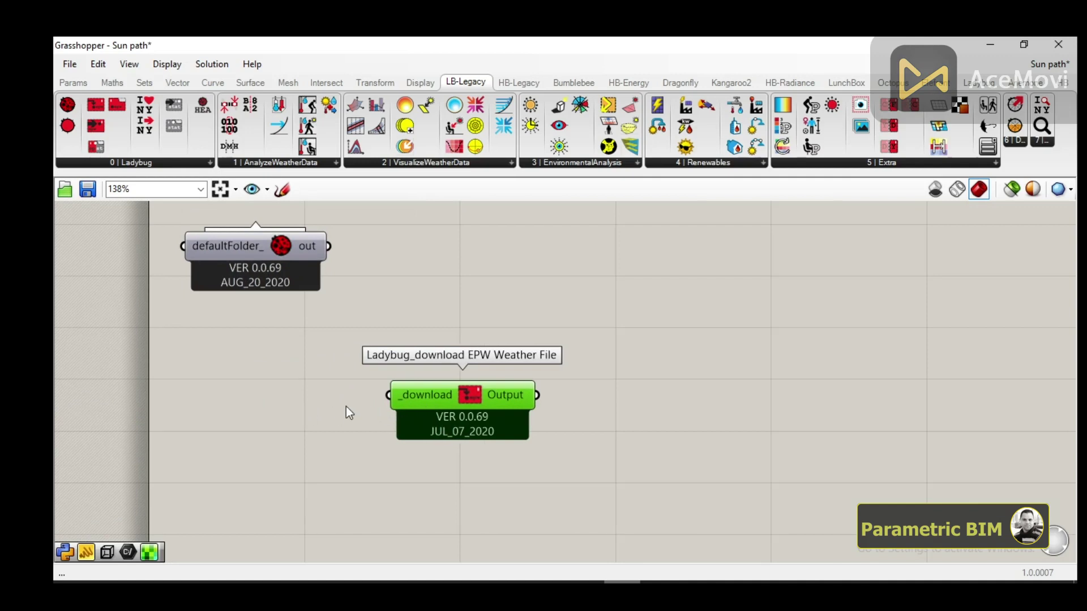
- Add a Boolean Toggle for the weather file component's _download input and use it to open the epwmap page
double_click(244, 403)
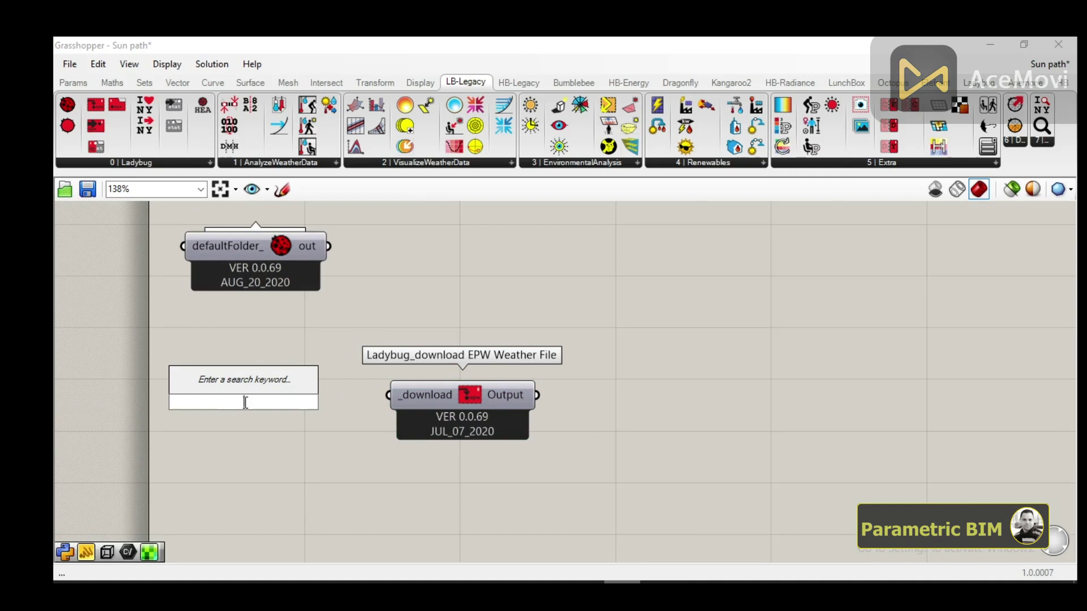
text(Boo)
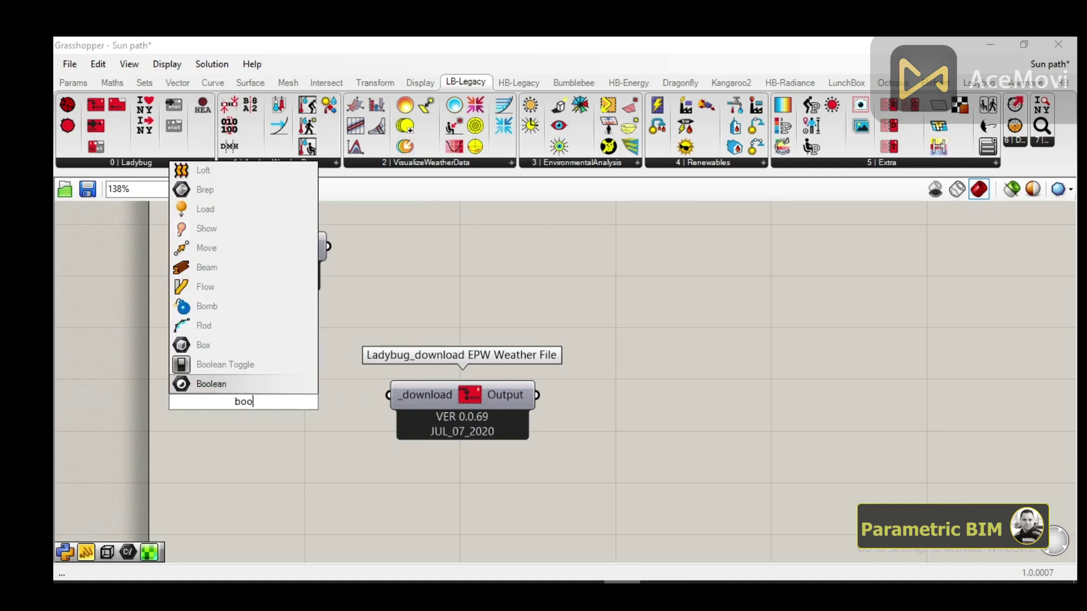
click(235, 367)
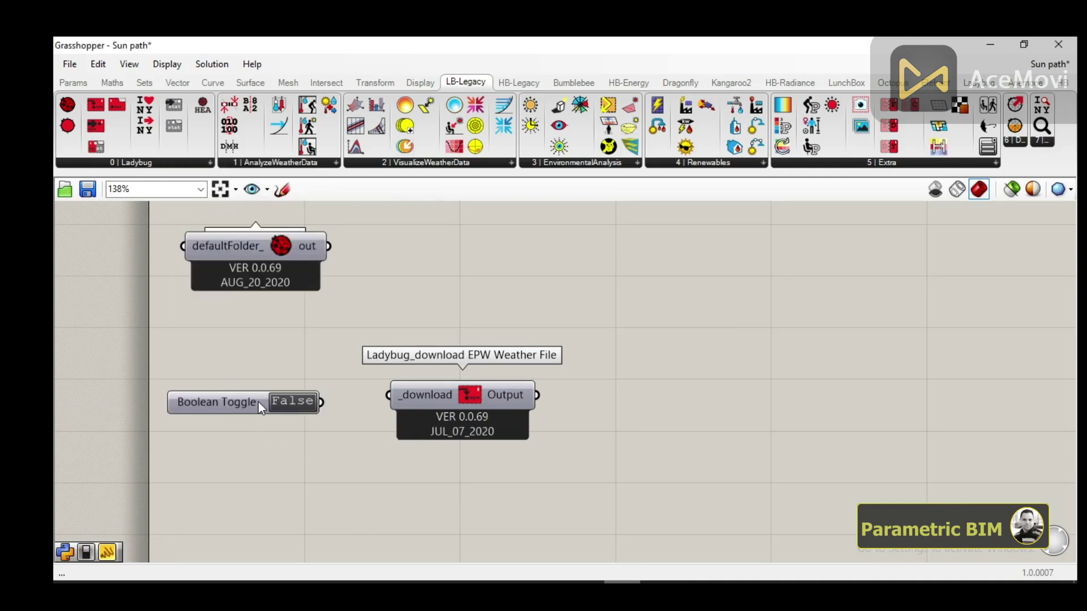
drag(258, 402, 267, 395)
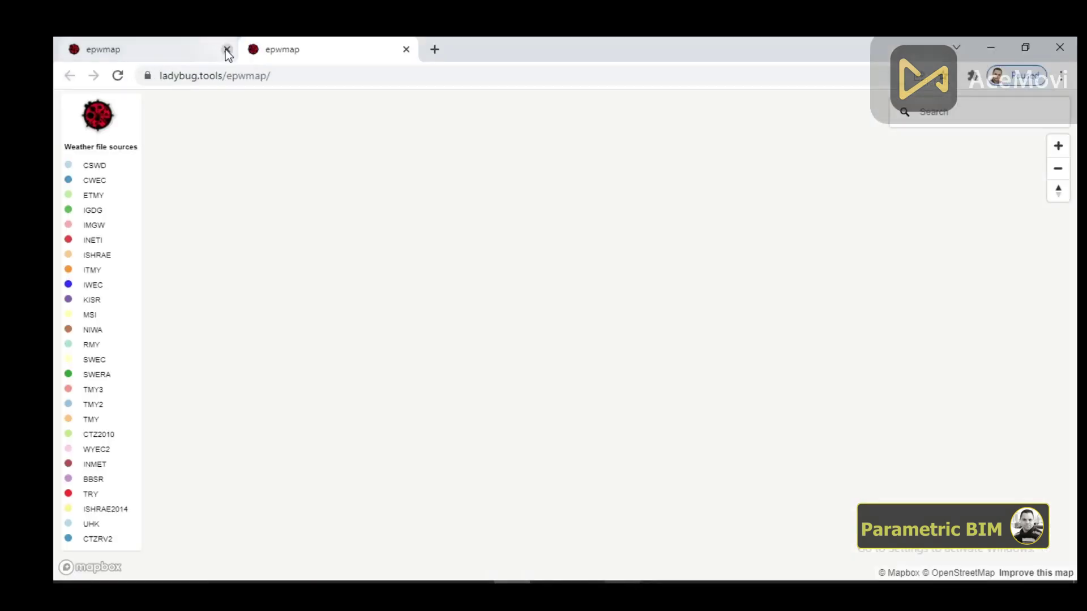
- Close the duplicate epwmap browser tab and locate the weather stations around Ankara, Turkey, on the map
click(227, 50)
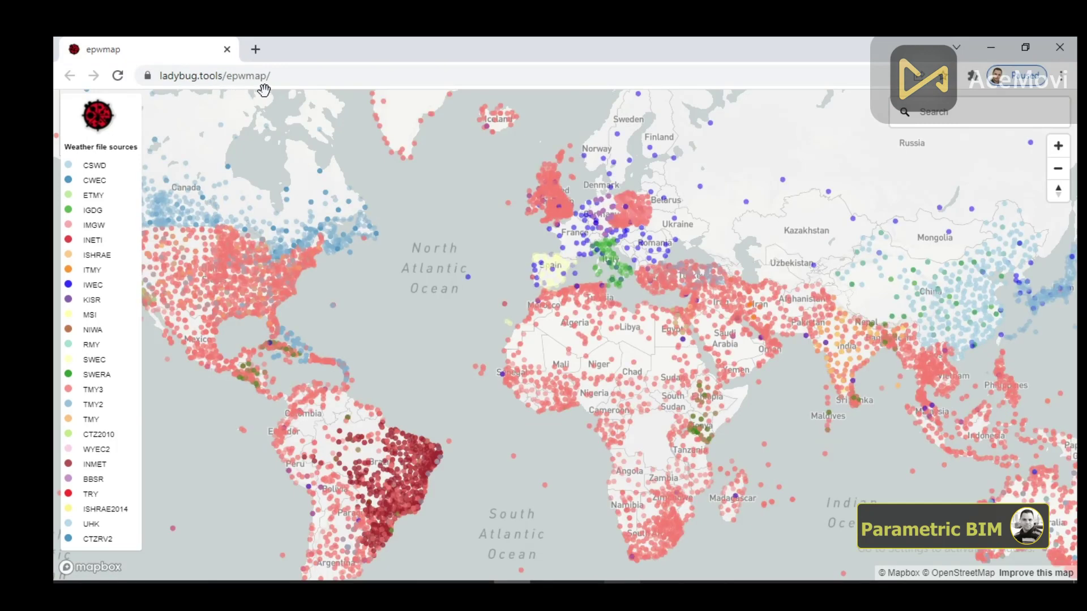
drag(699, 344, 593, 334)
scroll(518, 311, up, 3)
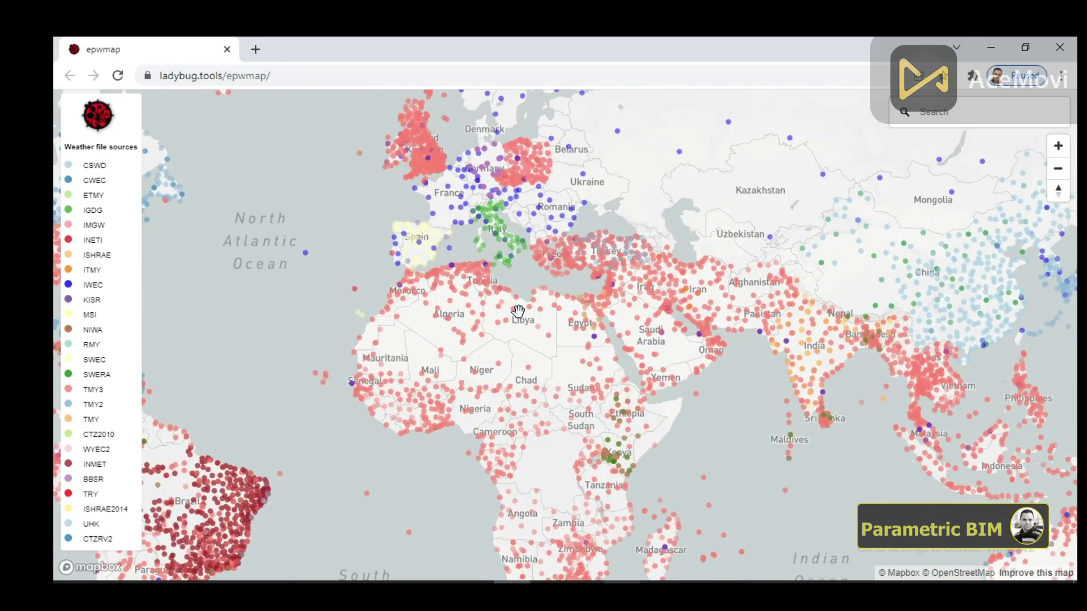
scroll(518, 311, up, 2)
drag(536, 266, 447, 338)
scroll(526, 309, up, 6)
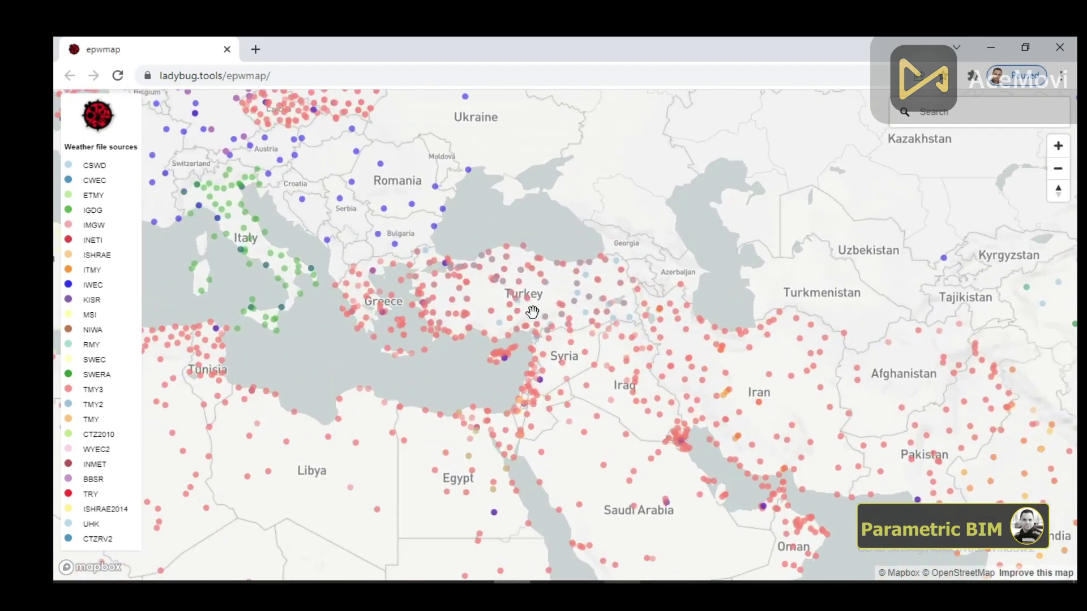
scroll(523, 306, up, 5)
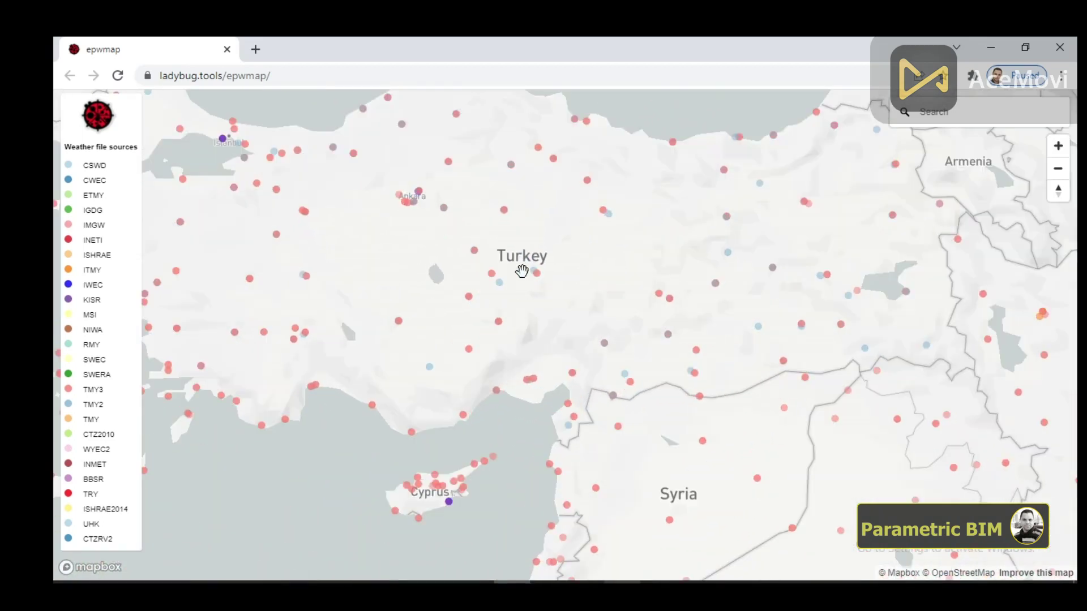
scroll(399, 269, up, 4)
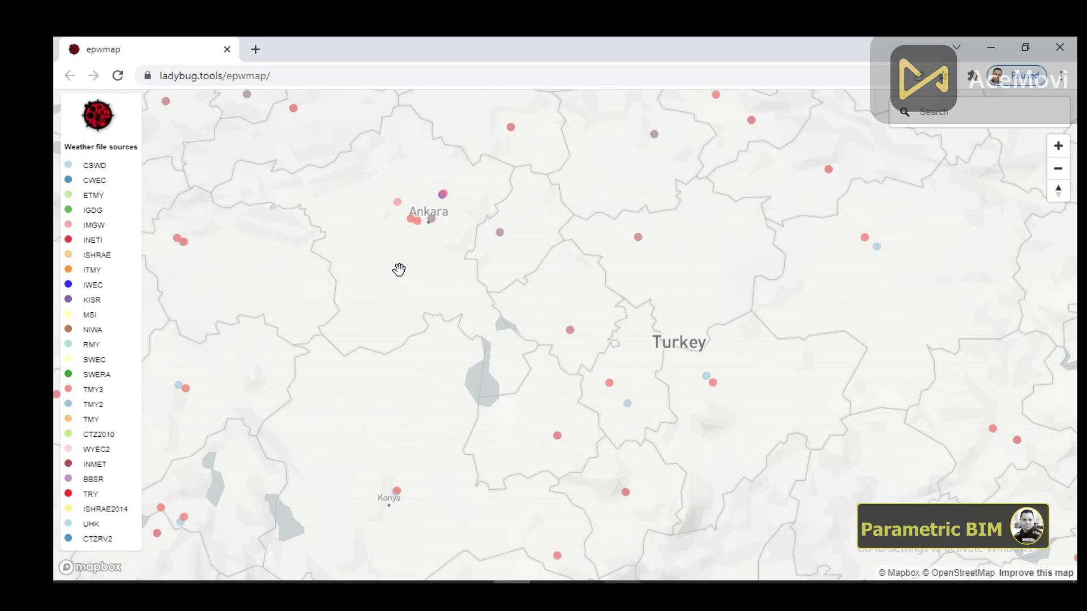
drag(400, 269, 434, 278)
scroll(461, 242, up, 4)
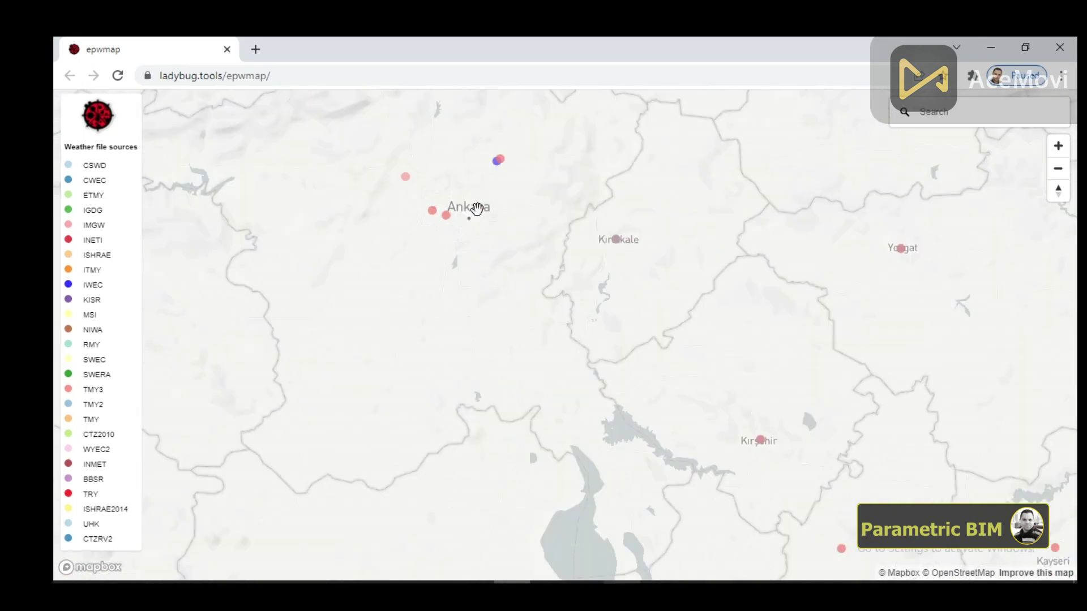
drag(475, 209, 501, 255)
scroll(500, 252, up, 5)
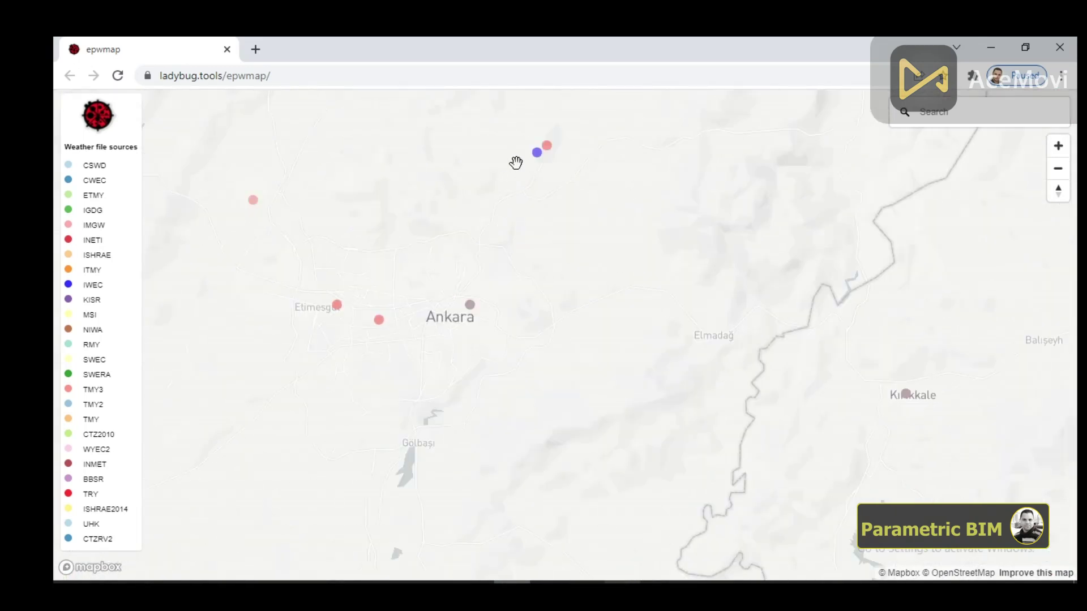
- Download the Ankara IWEC weather file from DOE and show the zip in its Downloads folder
click(538, 153)
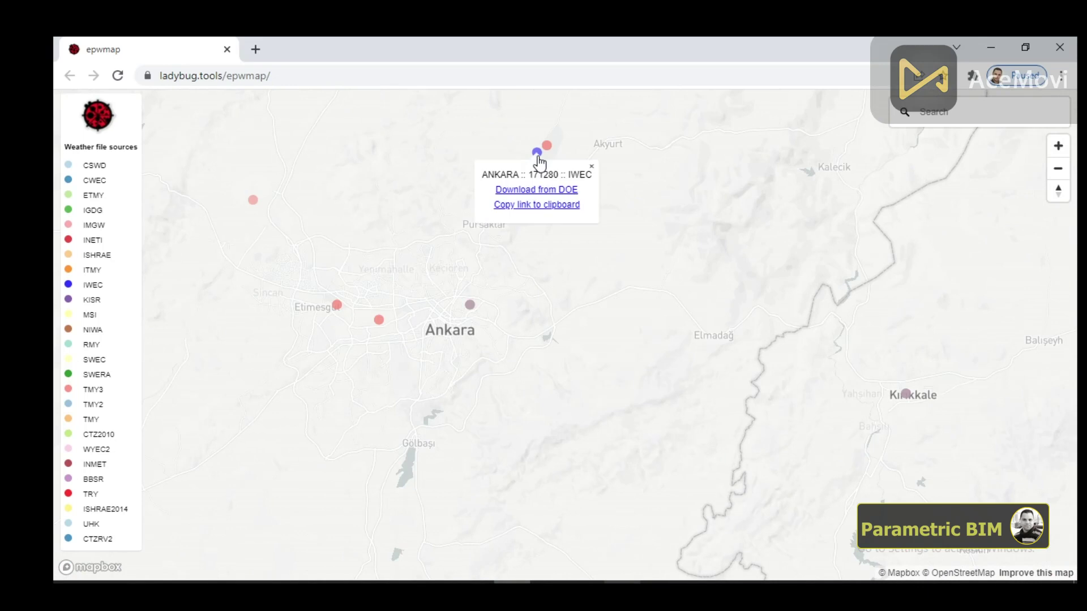
click(536, 190)
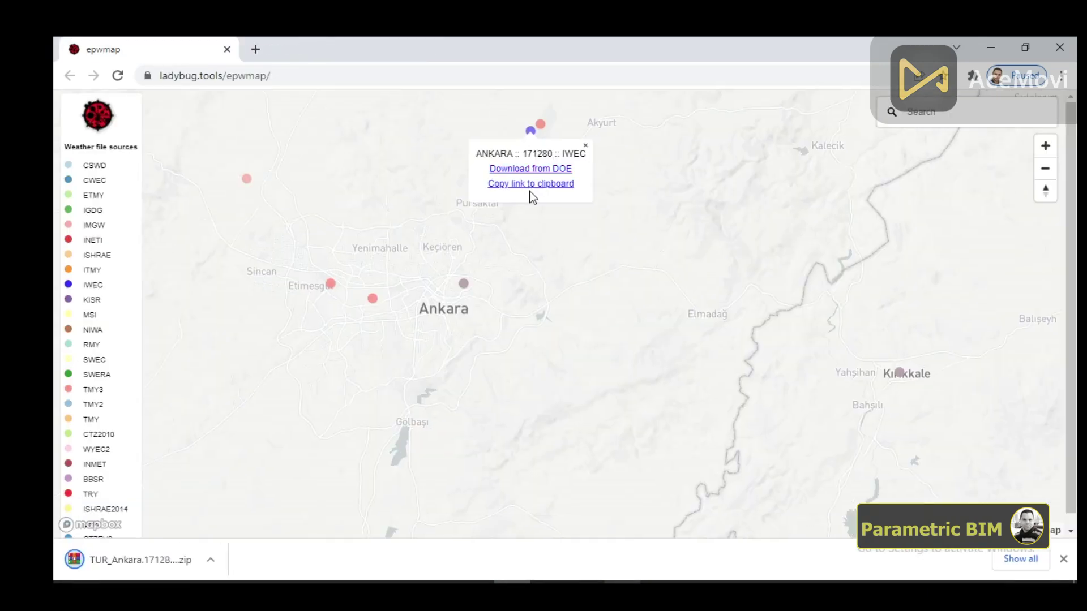
click(212, 563)
click(242, 511)
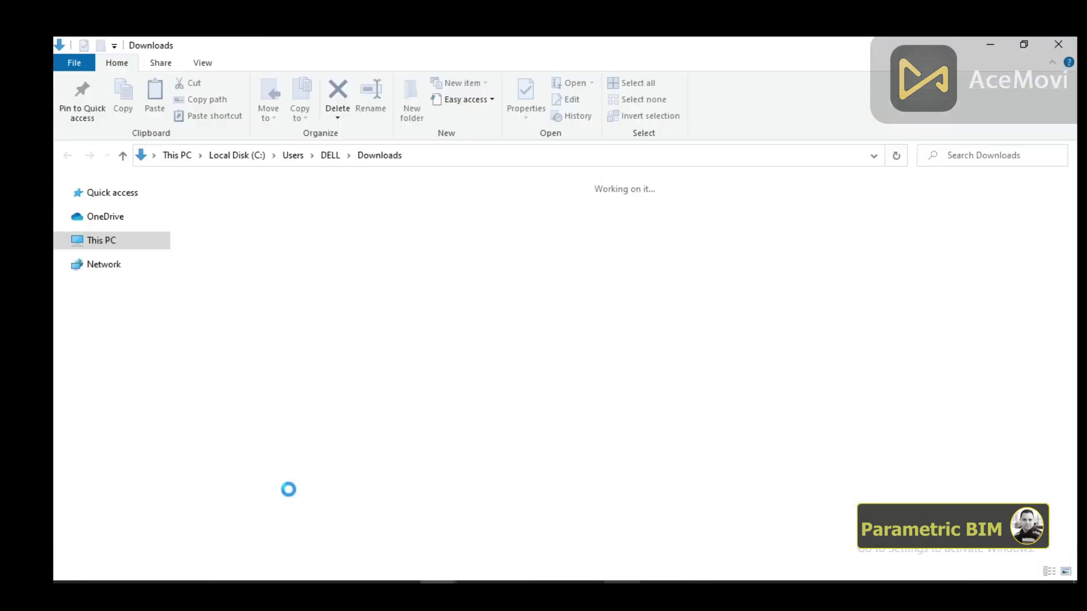
- Extract the TUR_Ankara.171280_IWEC archive directly into the Downloads folder and select the extracted .epw file
right_click(275, 208)
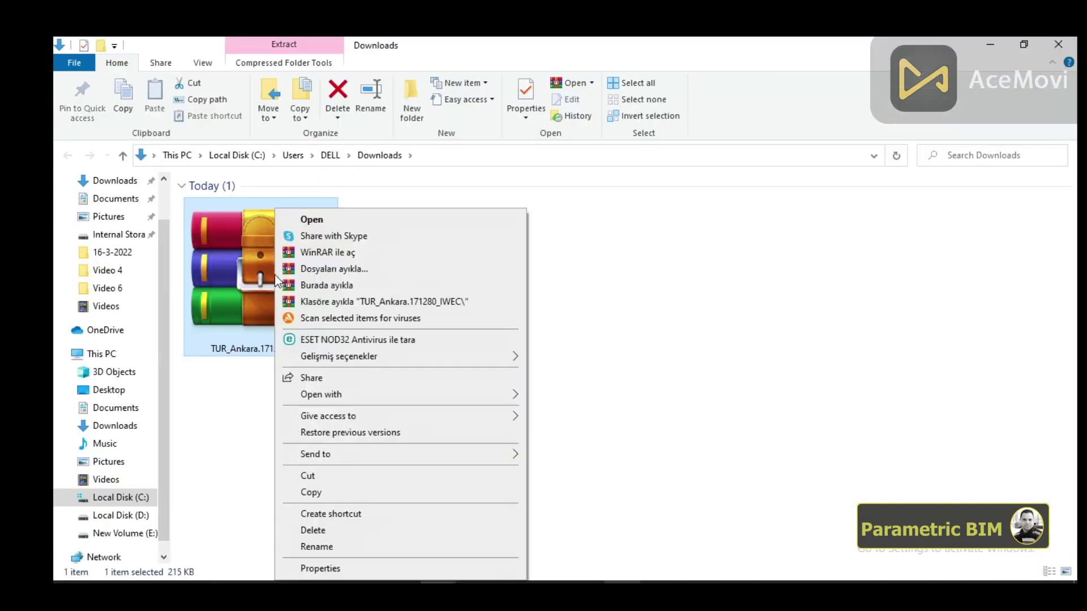
click(333, 286)
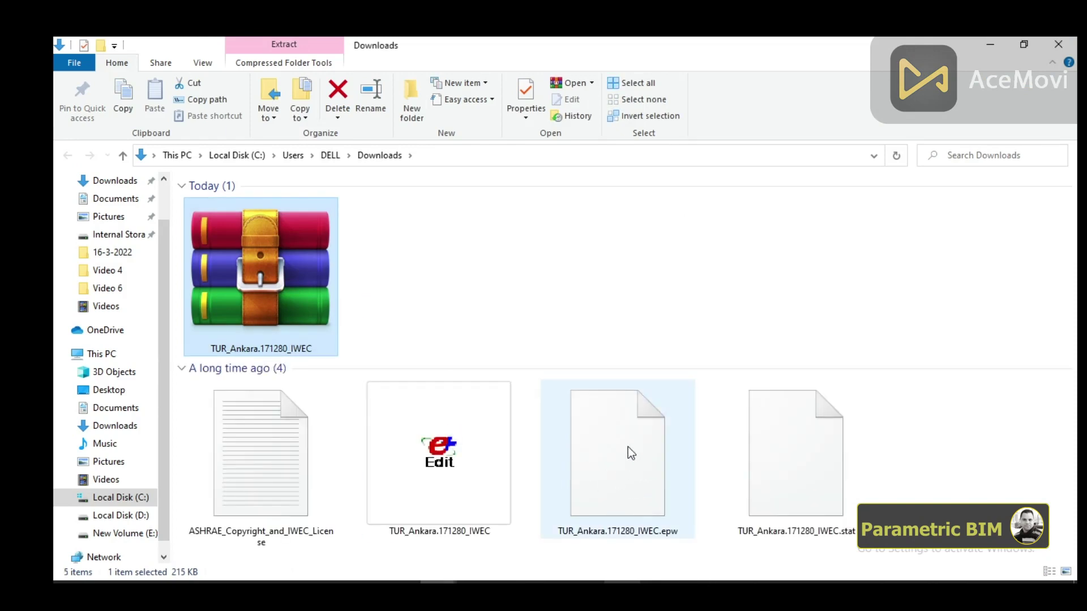
click(634, 482)
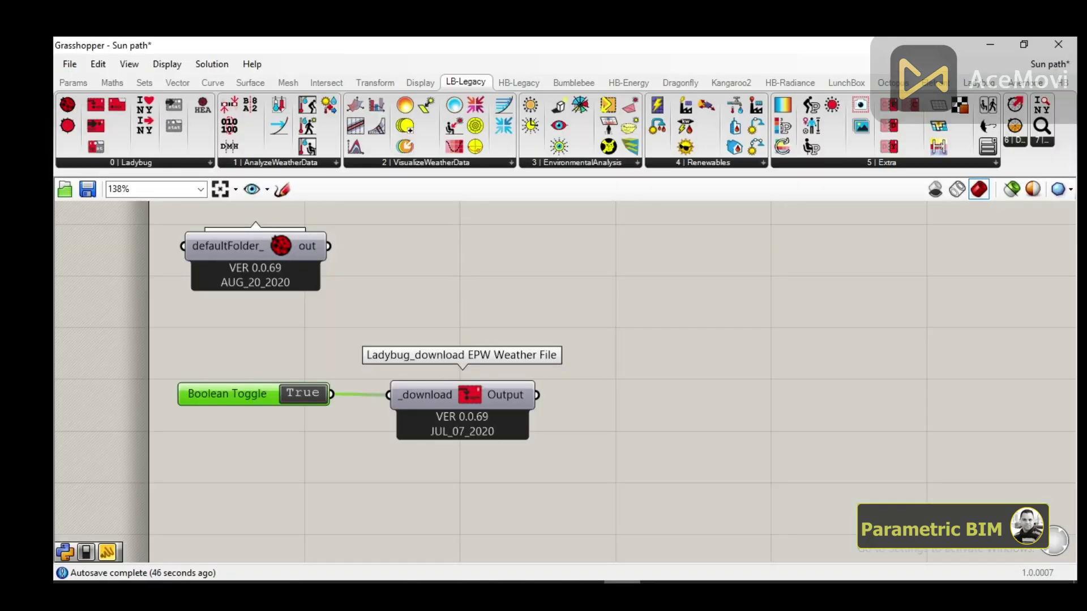
- Add a Ladybug_Import epw component to the right of the weather file download component, leaving space before its _epwFile input
scroll(538, 356, down, 3)
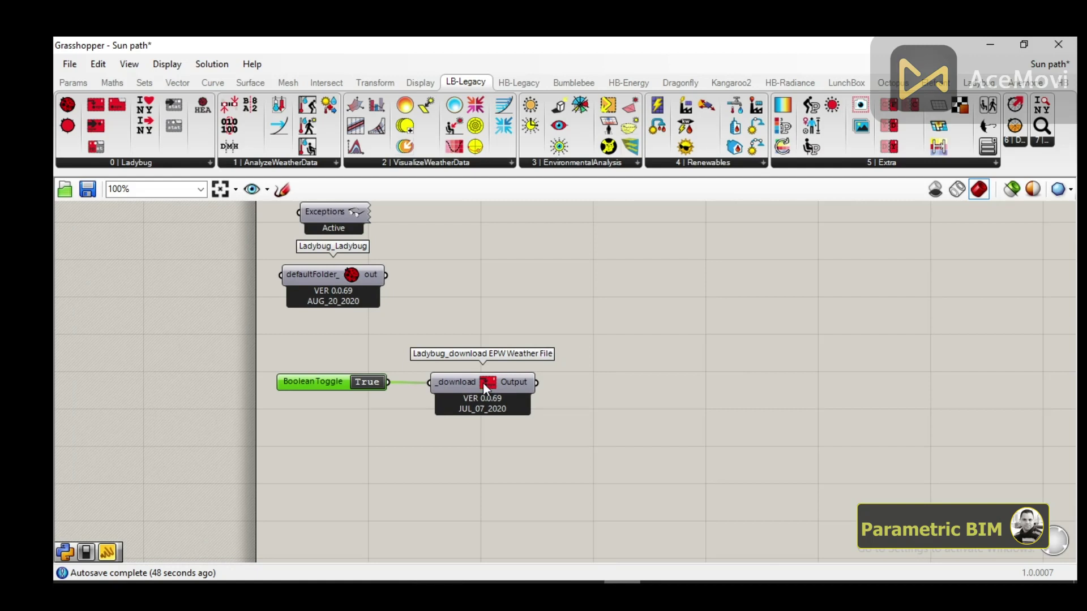
click(483, 382)
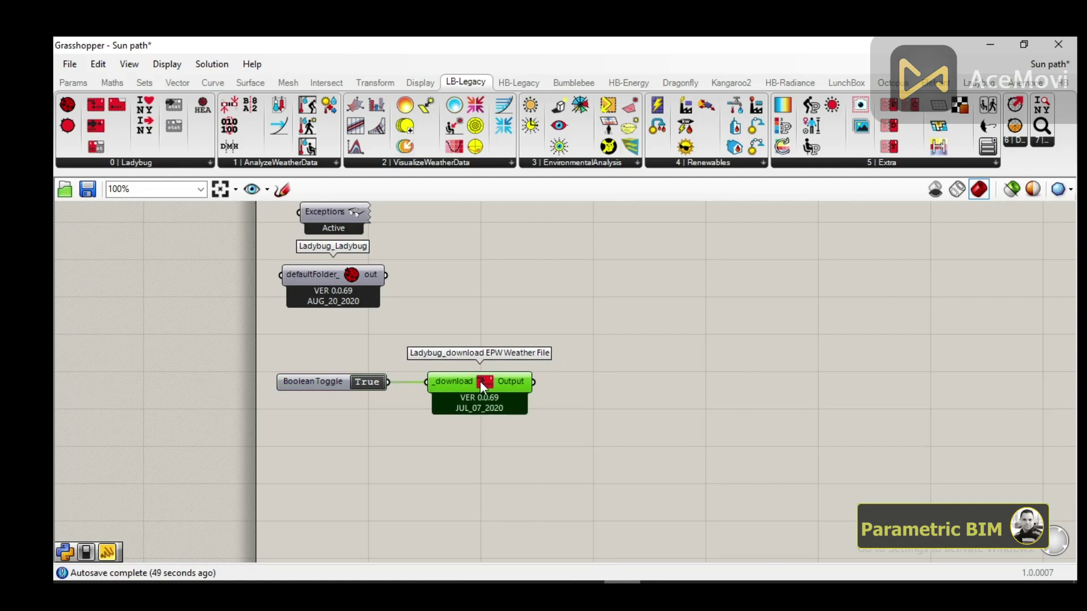
click(182, 162)
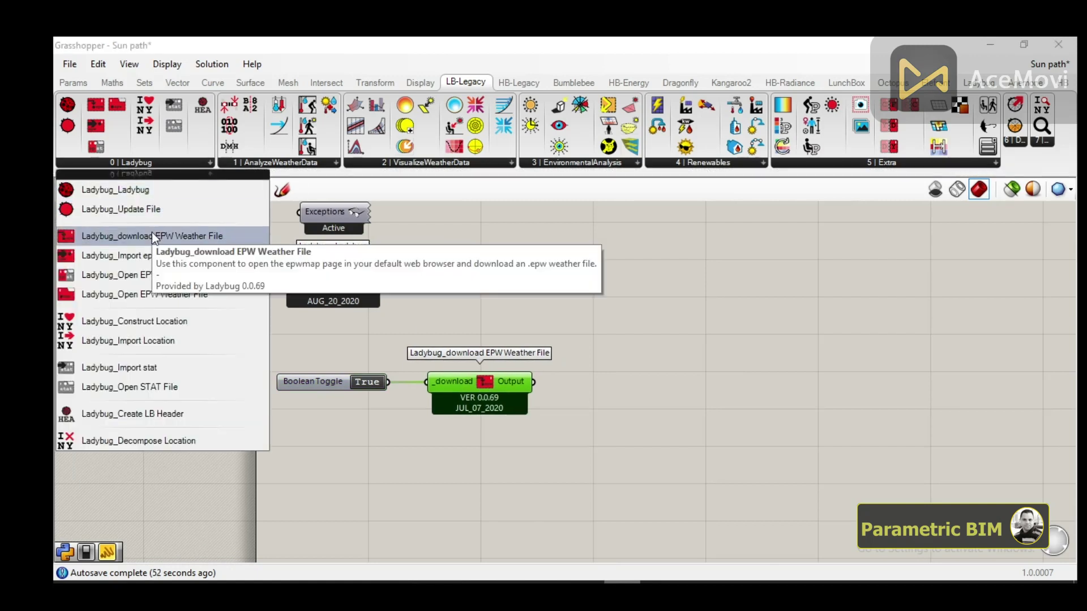
drag(151, 255, 151, 256)
drag(792, 395, 796, 394)
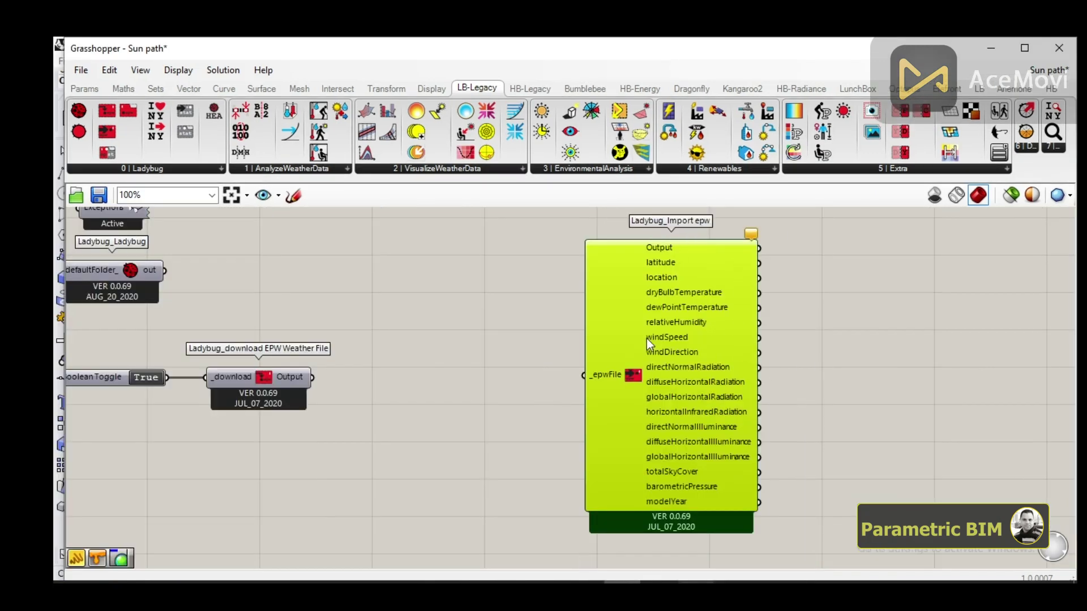
drag(647, 338, 671, 341)
- Add a File Path parameter between the two weather components and connect it to Import epw's _epwFile input
double_click(474, 339)
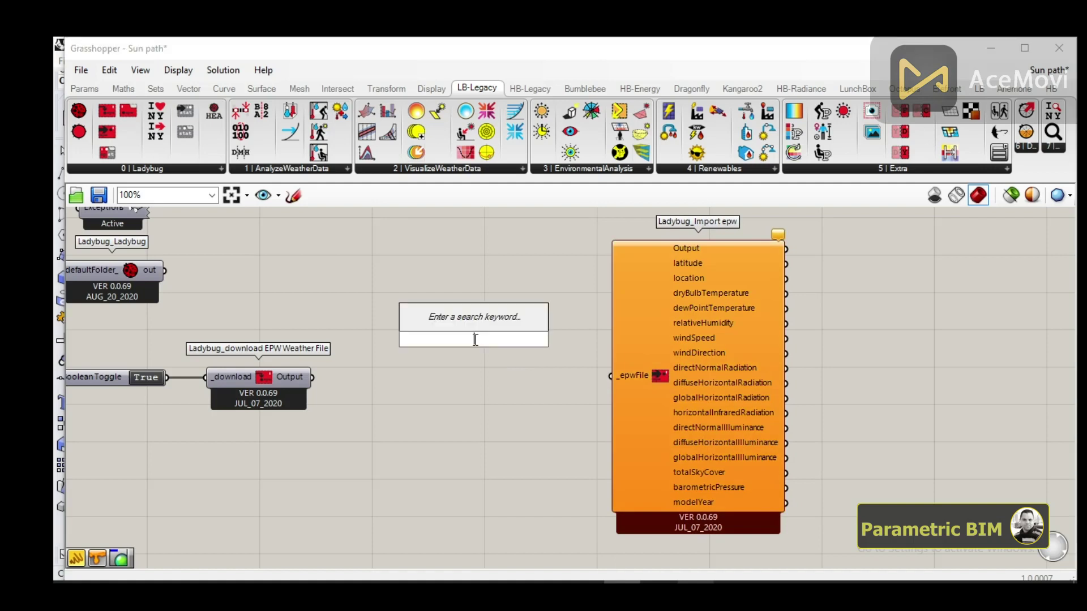
text(file)
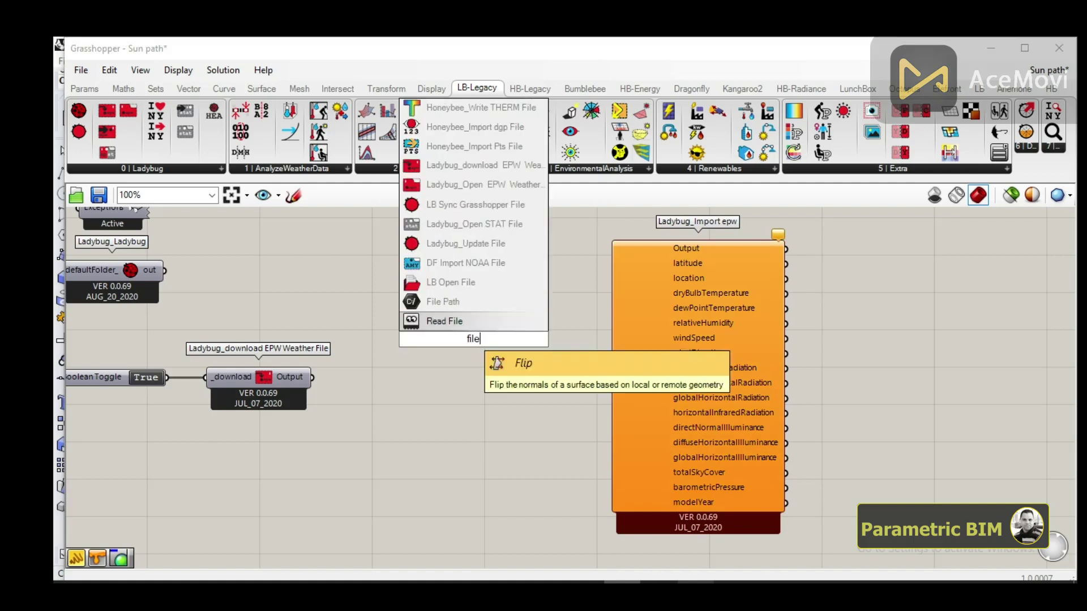
click(445, 301)
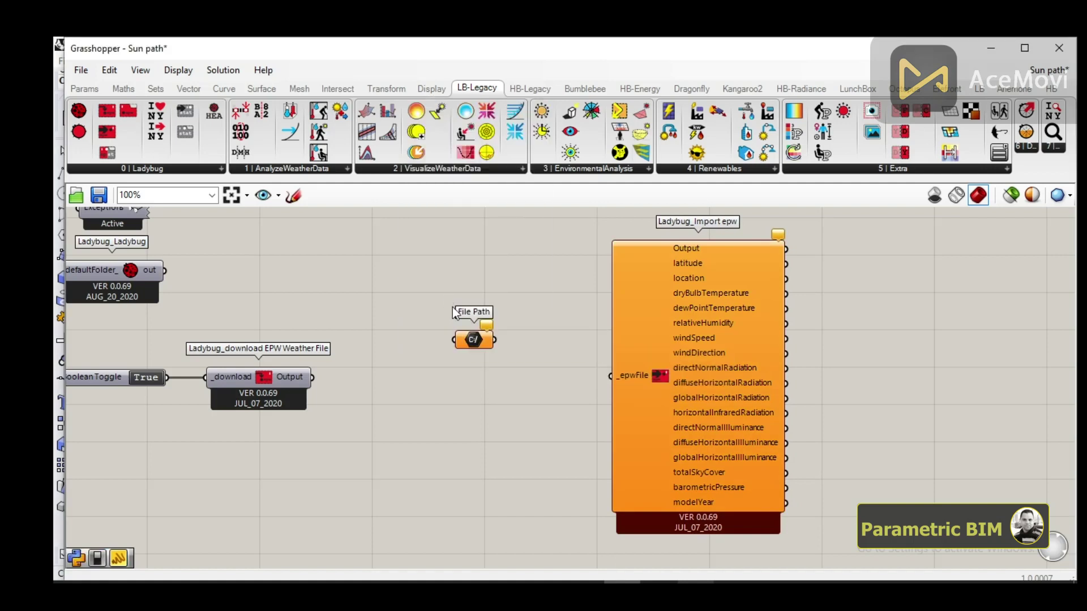
drag(475, 340, 611, 375)
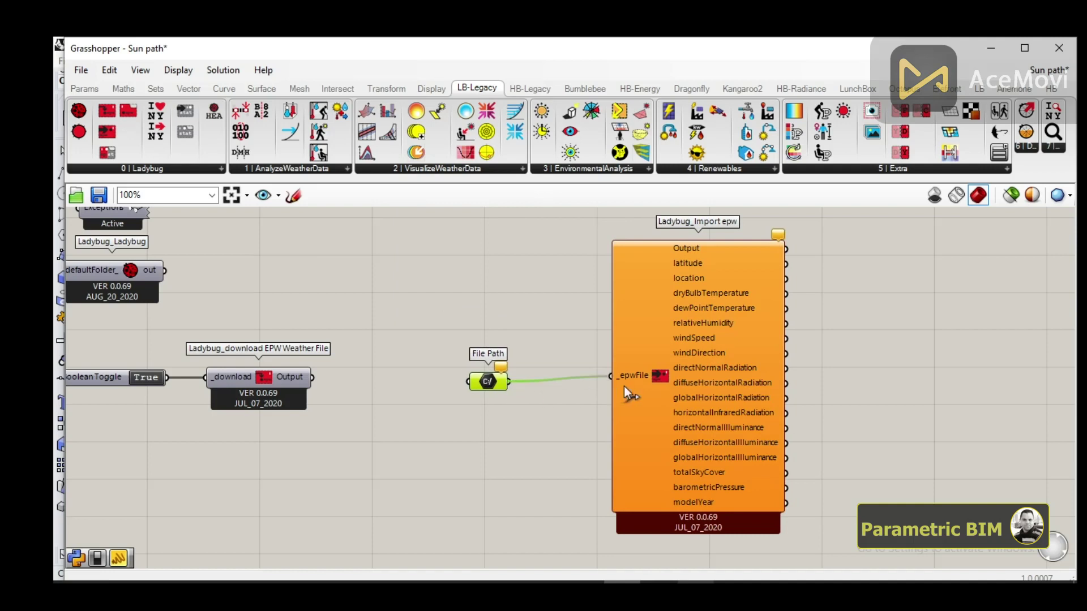
- Align the File Path parameter with the _epwFile input and set it to the existing file TUR_Ankara.171280_IWEC.epw from Downloads
right_click(504, 378)
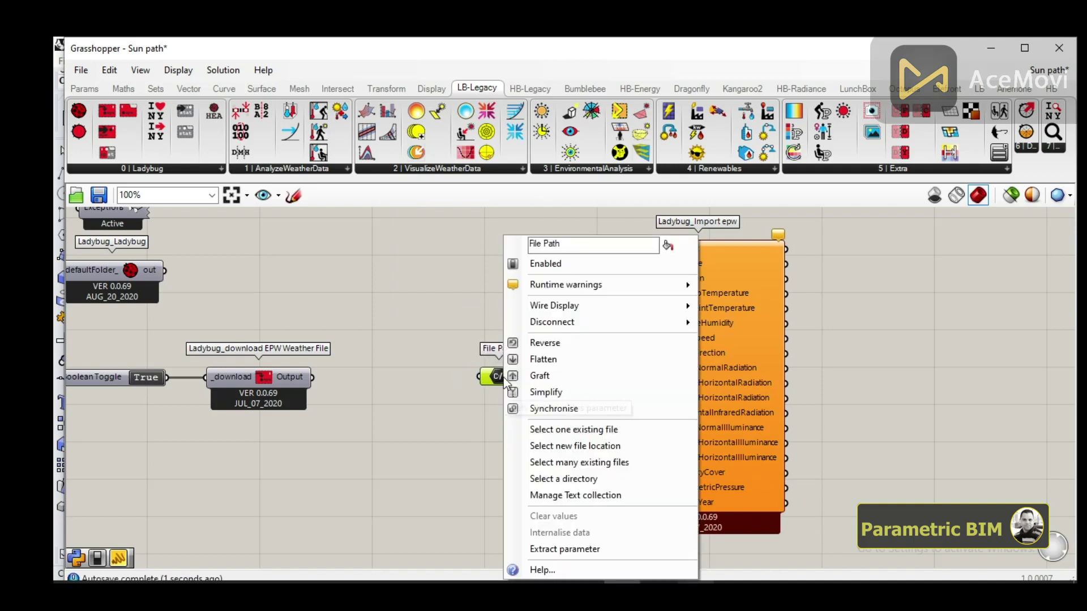
click(572, 429)
scroll(637, 308, down, 5)
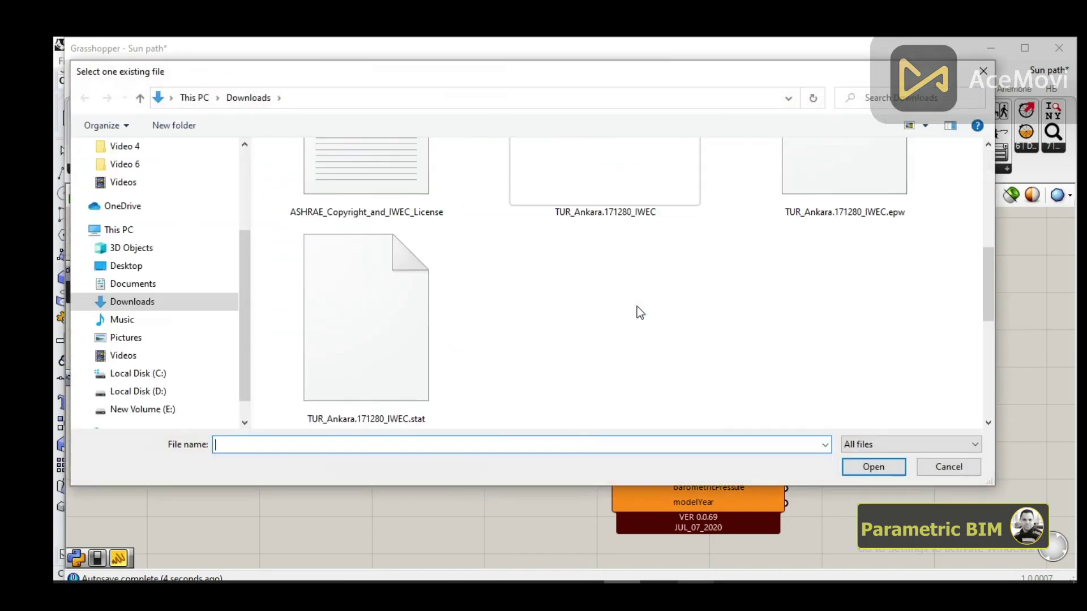
click(849, 189)
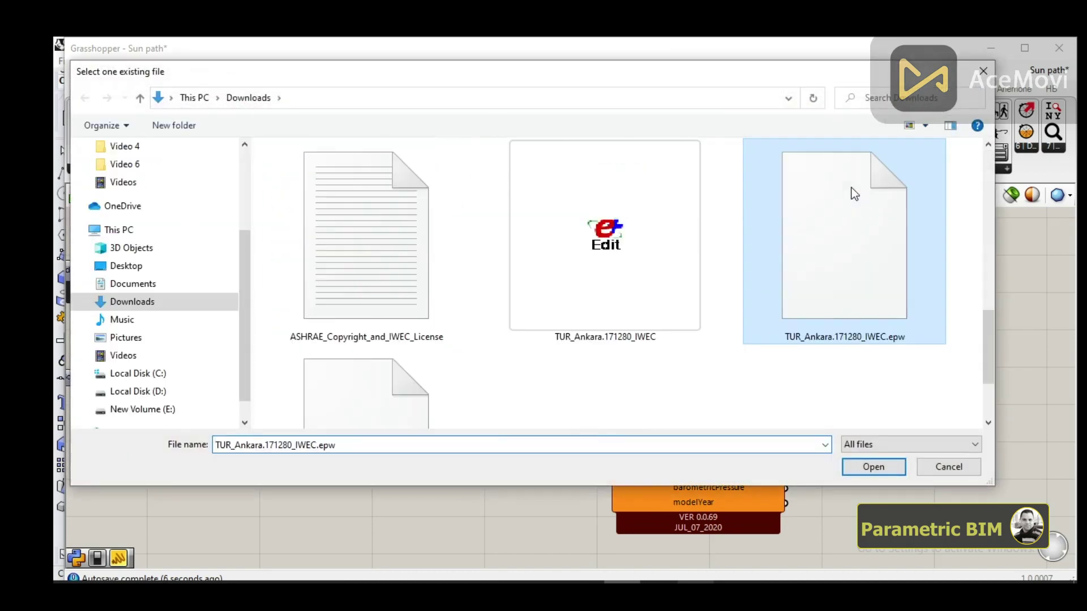
click(873, 466)
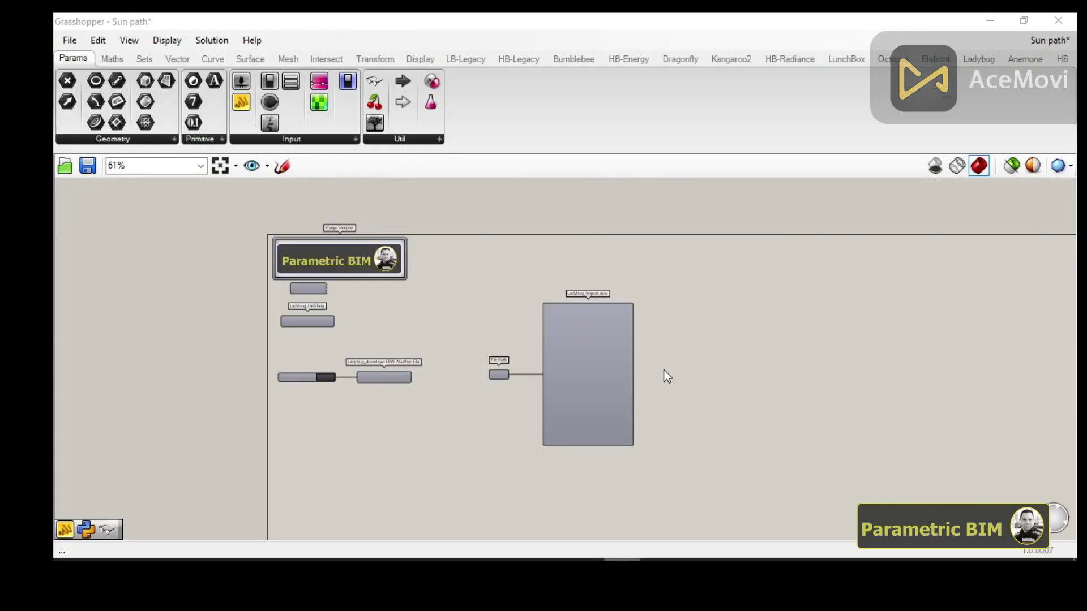
- Add a Ladybug_SunPath component to the right of the Import epw component
scroll(663, 369, up, 3)
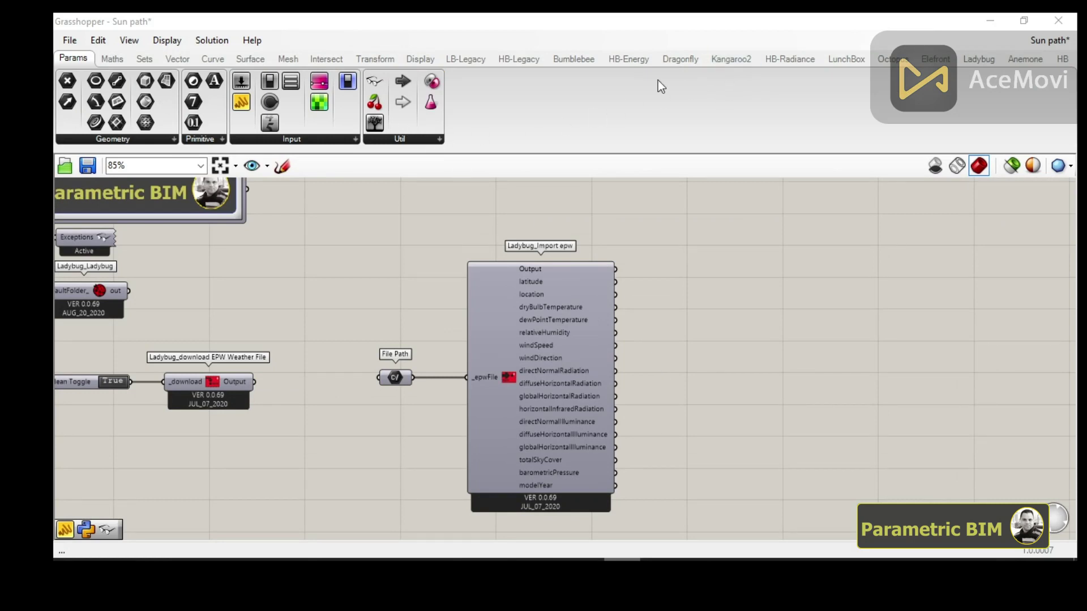
click(465, 59)
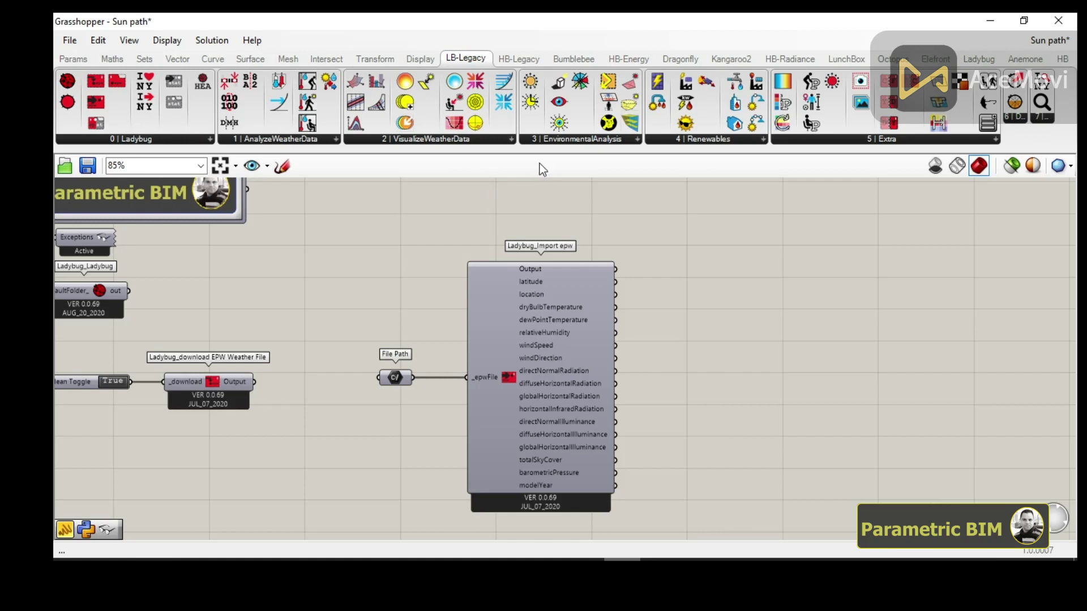
click(463, 140)
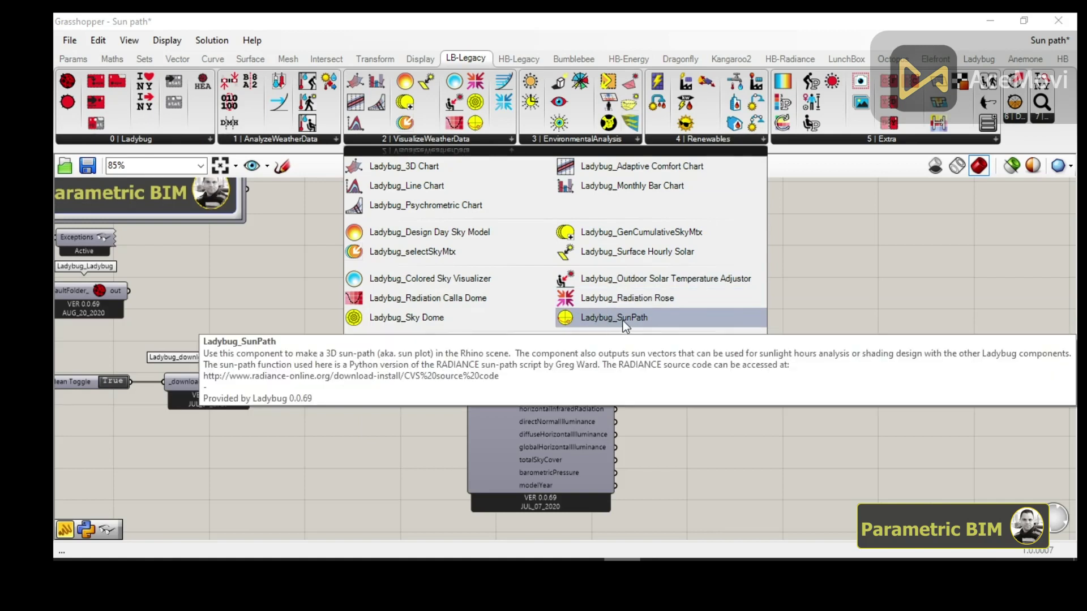
click(624, 320)
scroll(521, 321, down, 3)
scroll(665, 351, up, 3)
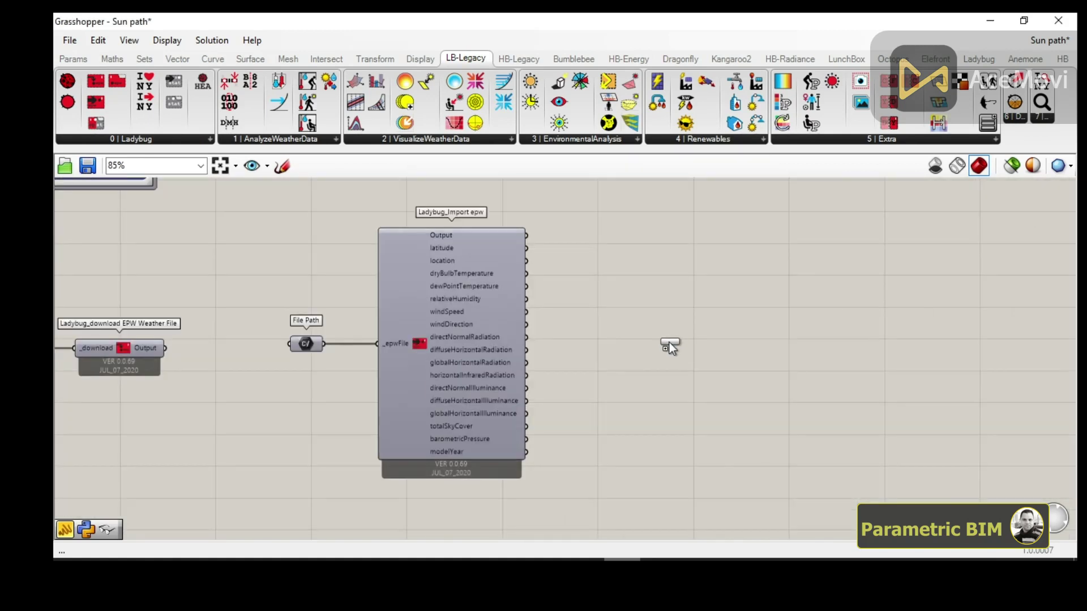
click(669, 342)
drag(672, 338, 711, 343)
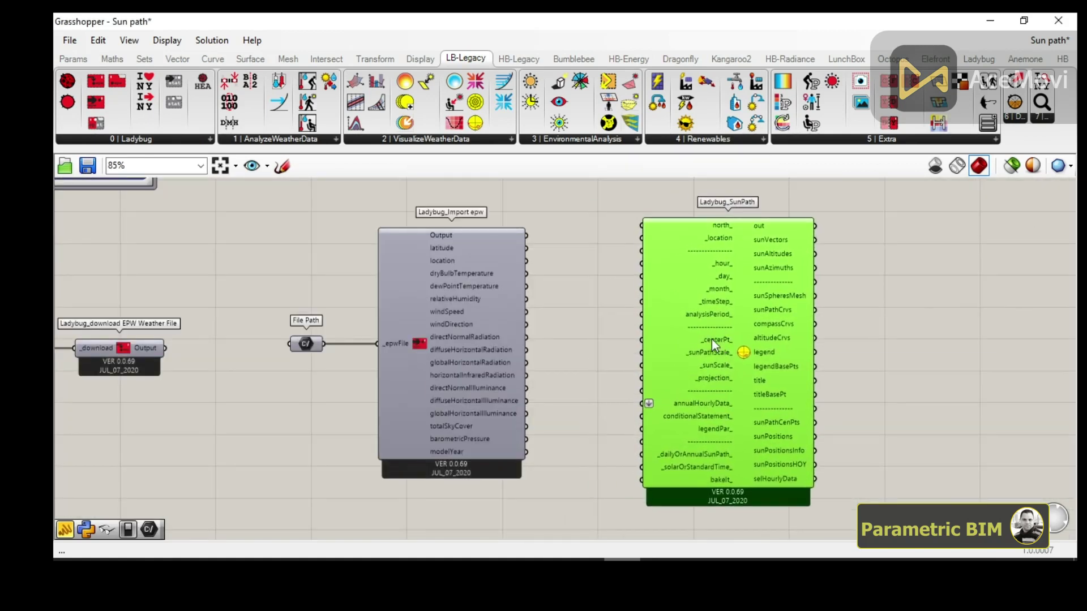
- Connect the location output of Import epw to the _location input of SunPath
scroll(711, 338, up, 1)
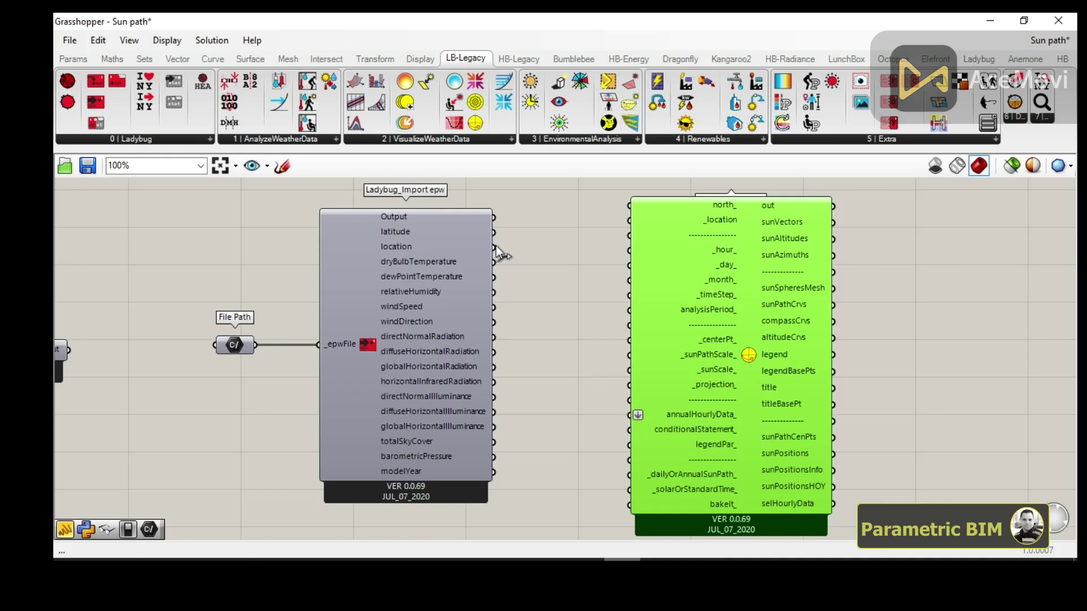
drag(495, 247, 622, 223)
drag(622, 220, 629, 221)
mouse_move(750, 288)
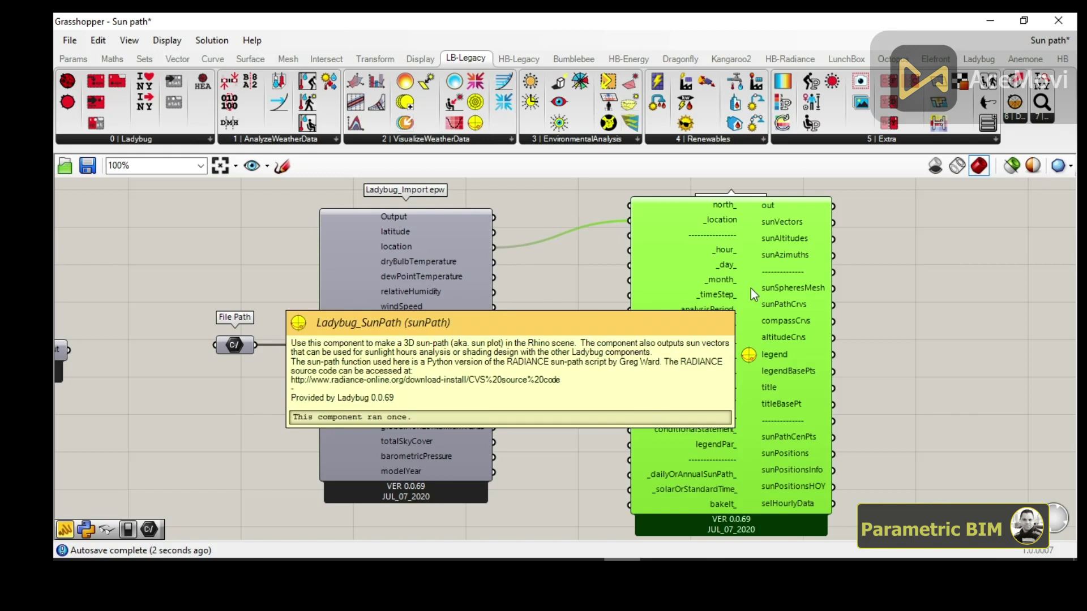
scroll(750, 288, down, 1)
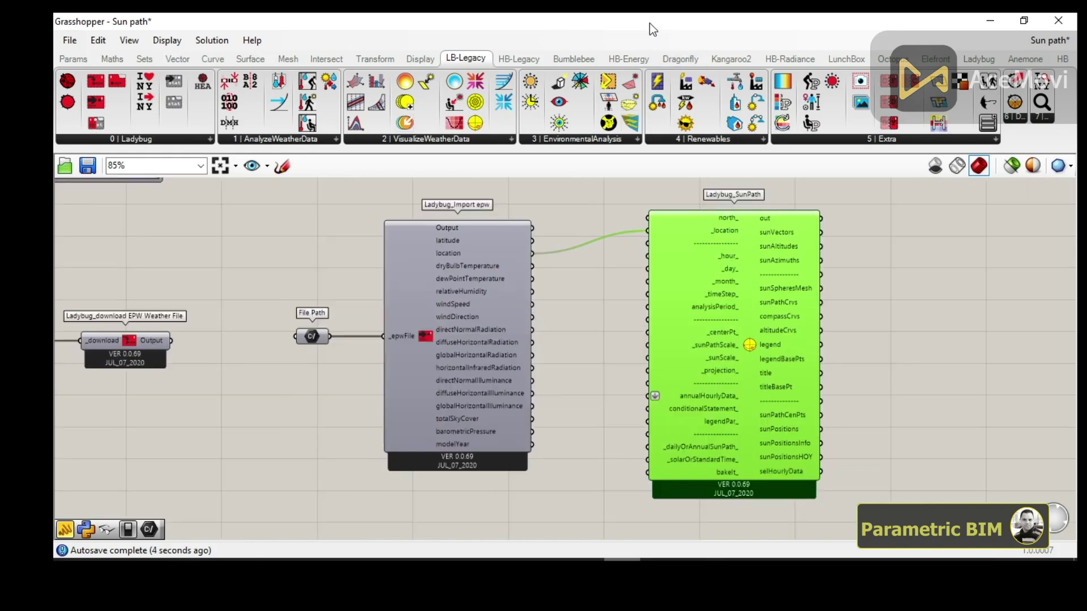
- Snap the Grasshopper window beside the Rhino viewport and nudge the SunPath component to straighten its location wire
drag(650, 23, 1084, 52)
scroll(695, 262, down, 5)
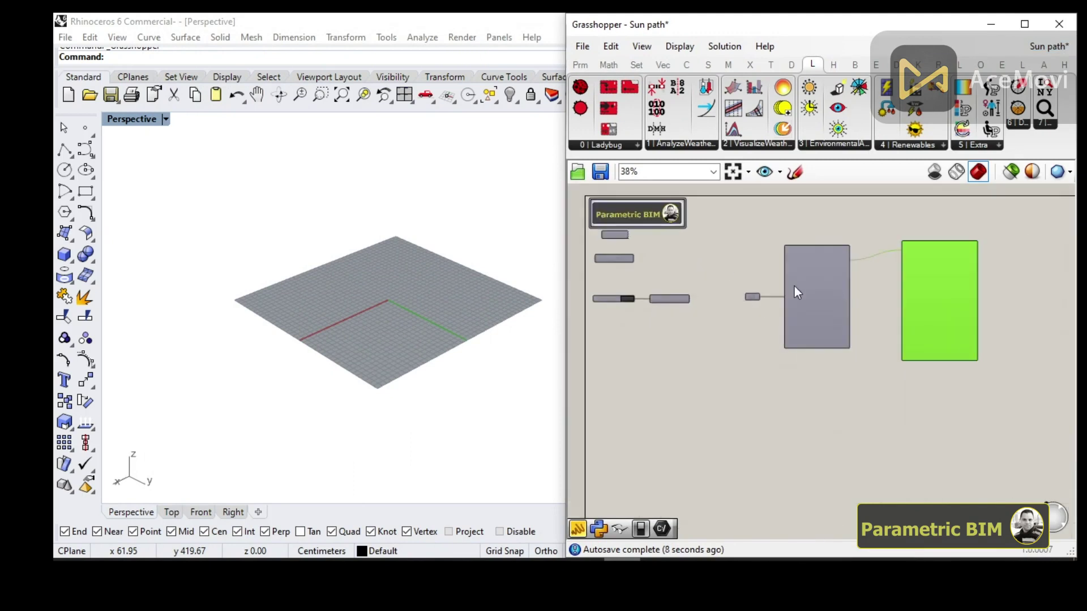
scroll(797, 292, up, 4)
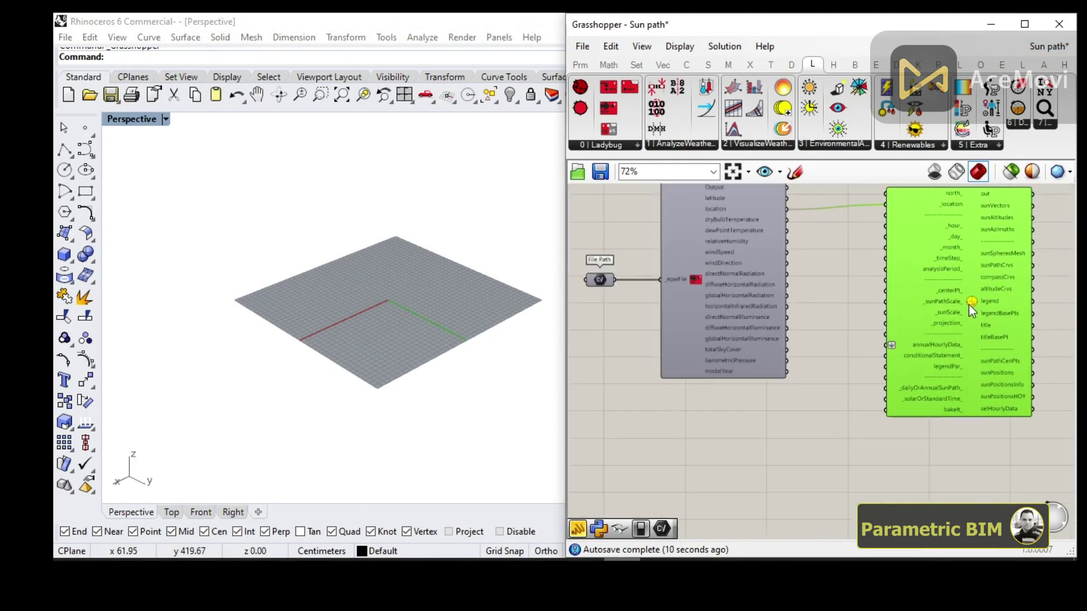
drag(969, 304, 967, 308)
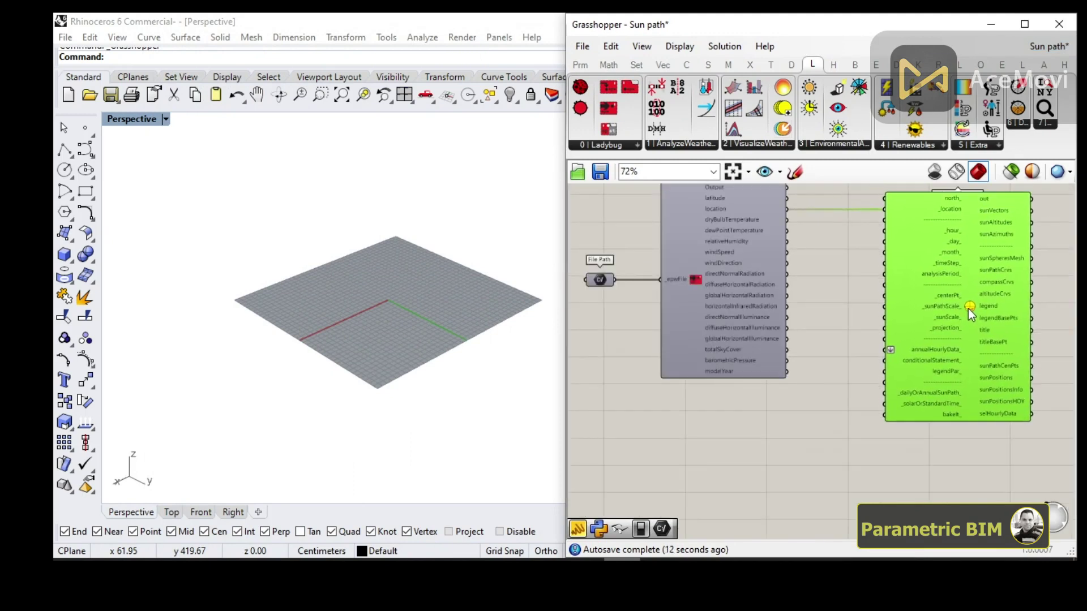
- Frame the whole sun path dome in Rhino's Perspective view and move the SunPath component farther from Import epw
scroll(360, 283, down, 6)
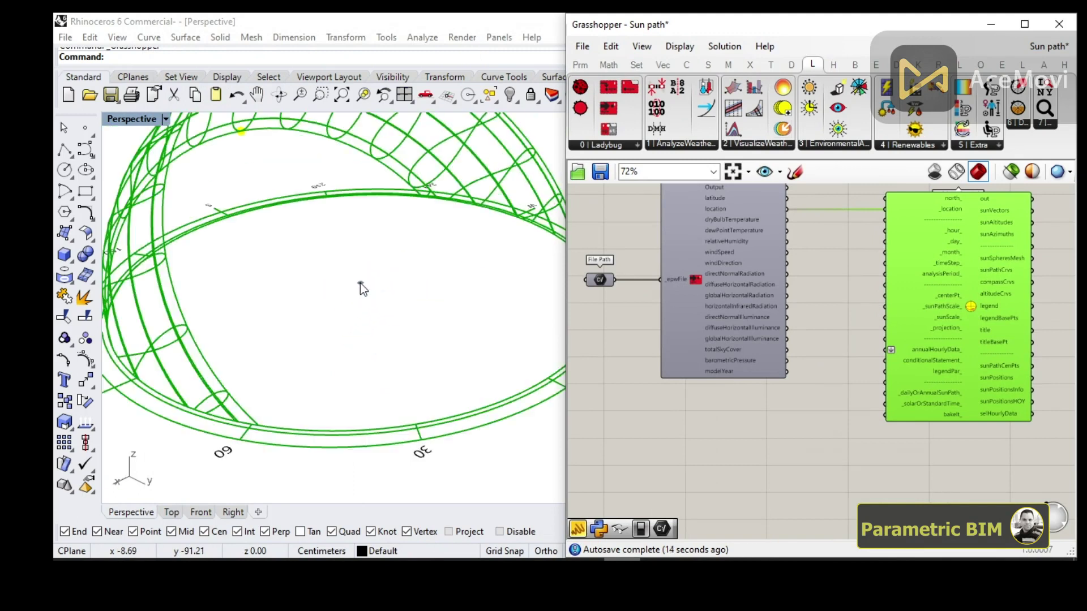
scroll(360, 283, down, 3)
right_drag(351, 306, 364, 286)
right_drag(468, 317, 355, 302)
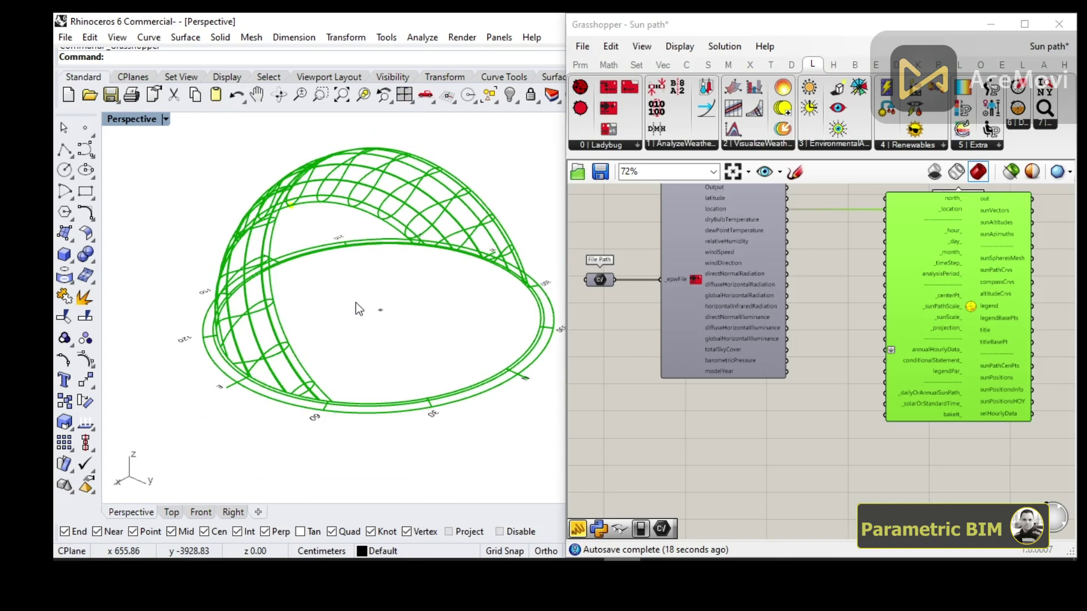
scroll(397, 292, up, 2)
drag(972, 297, 1008, 293)
- Examine the yellow sun sphere on the sun path and read the descriptions of SunPath's _hour_ and _day_ inputs
click(337, 309)
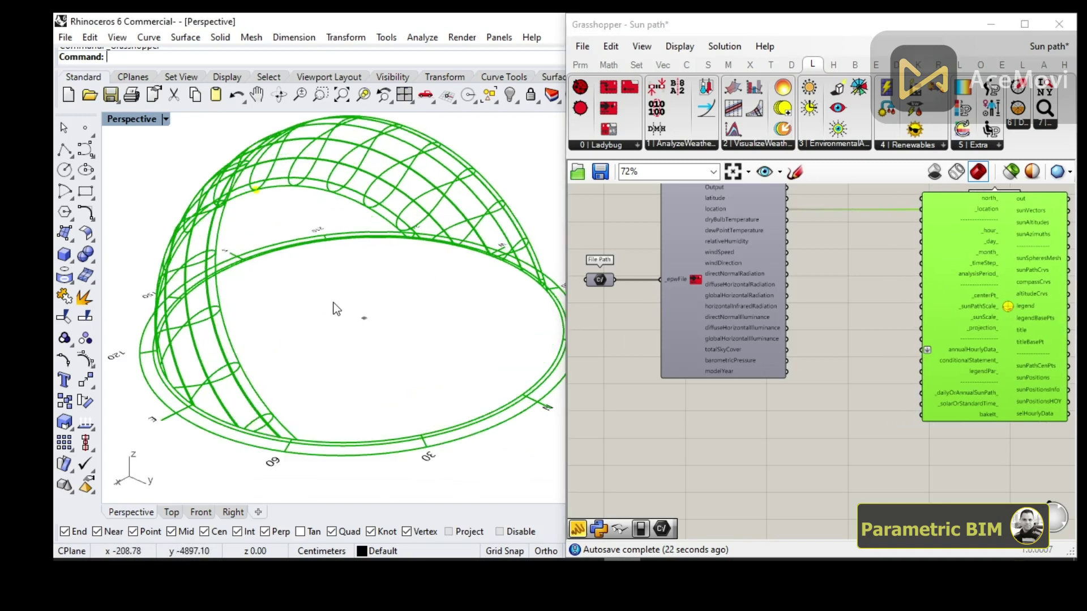
scroll(253, 196, up, 3)
scroll(253, 196, down, 3)
right_drag(298, 274, 286, 261)
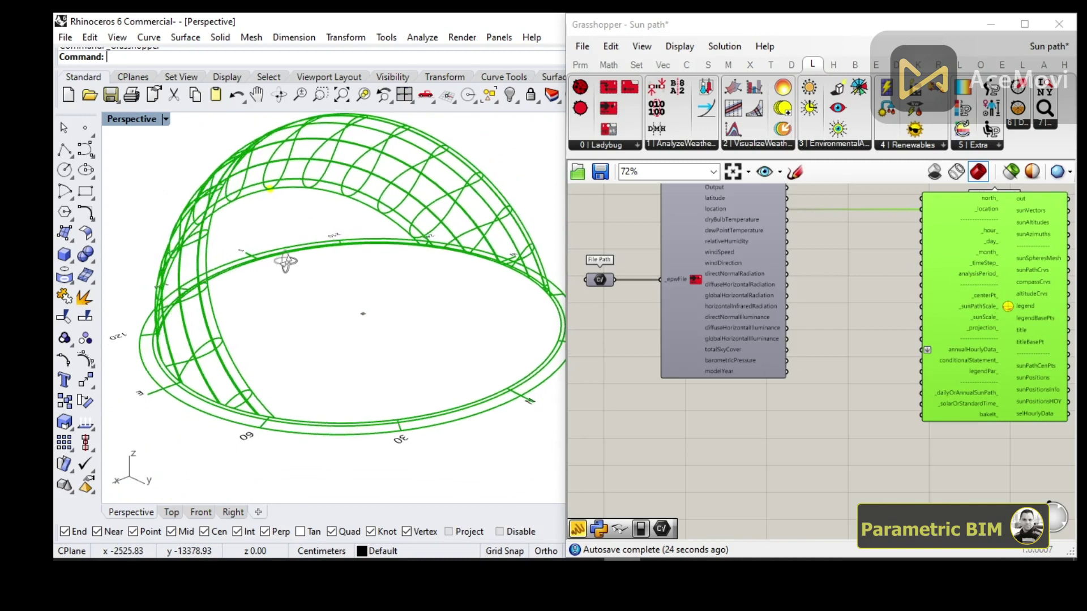
scroll(271, 199, up, 5)
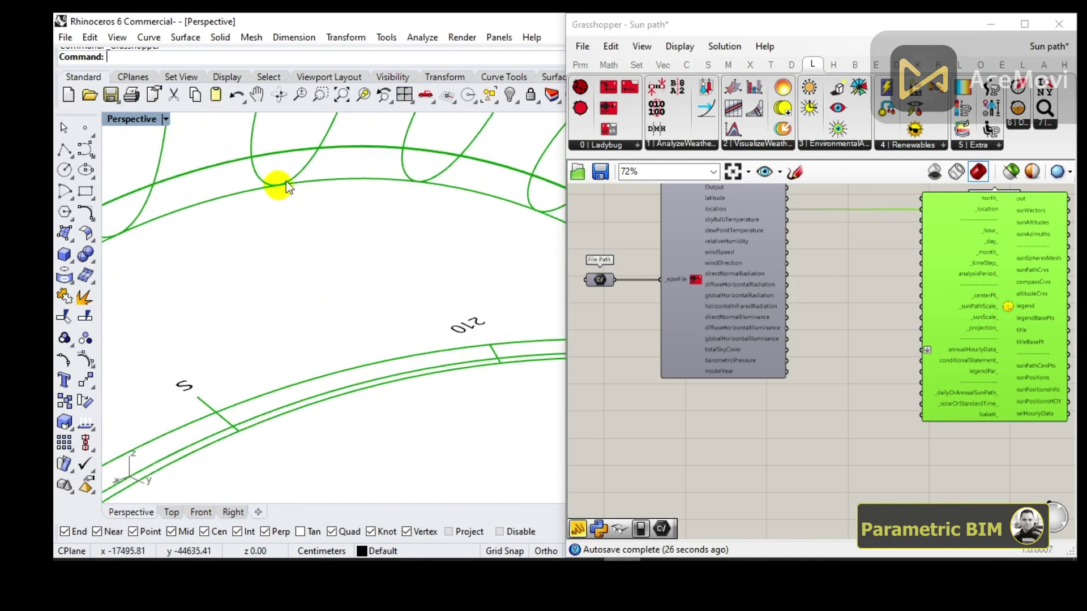
scroll(287, 182, down, 2)
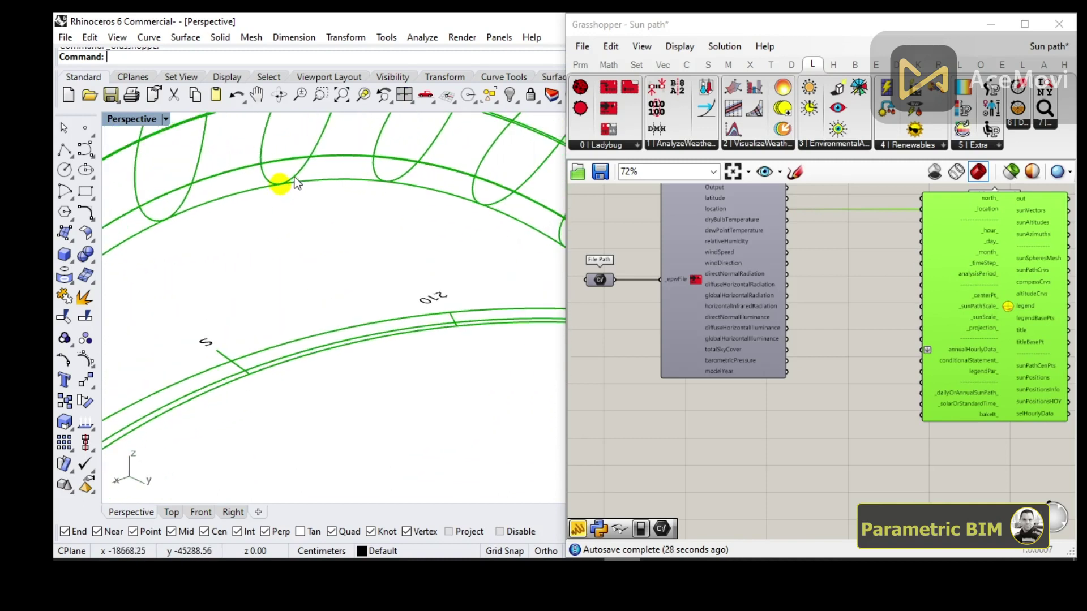
scroll(905, 249, up, 4)
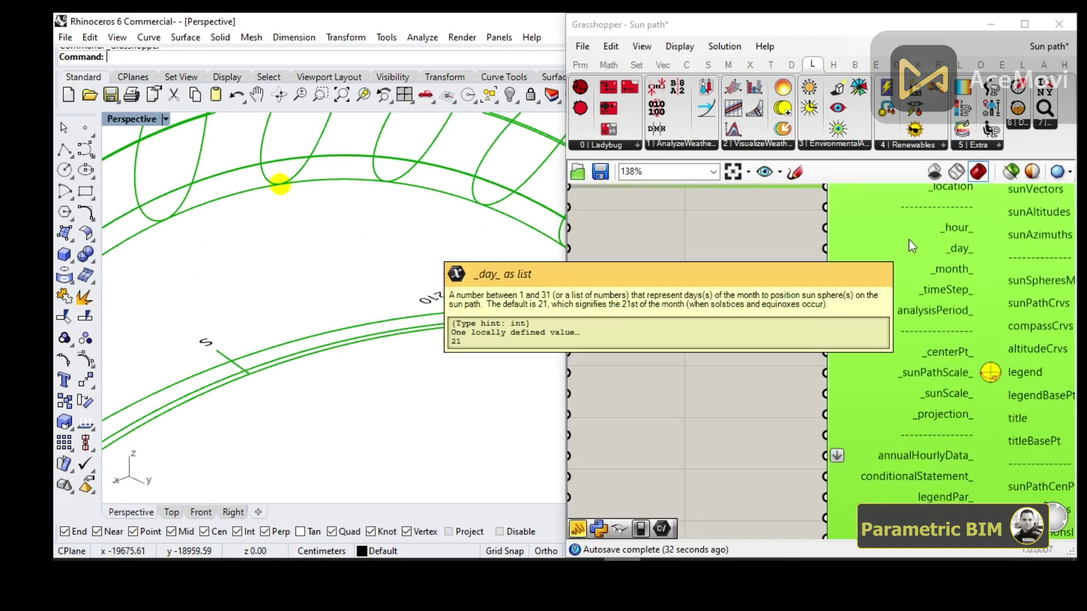
mouse_move(933, 229)
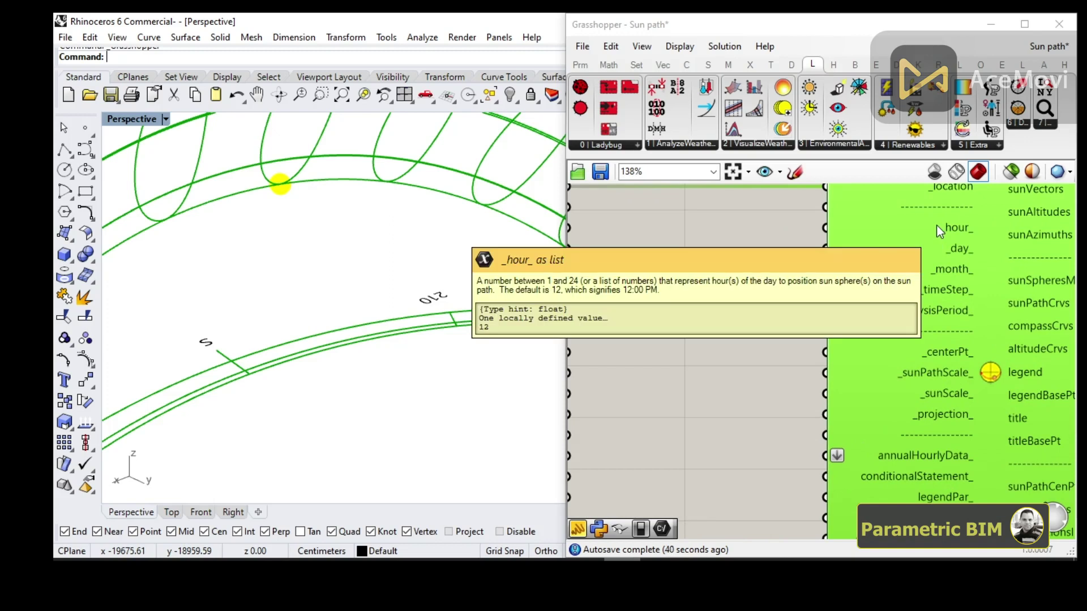
mouse_move(938, 249)
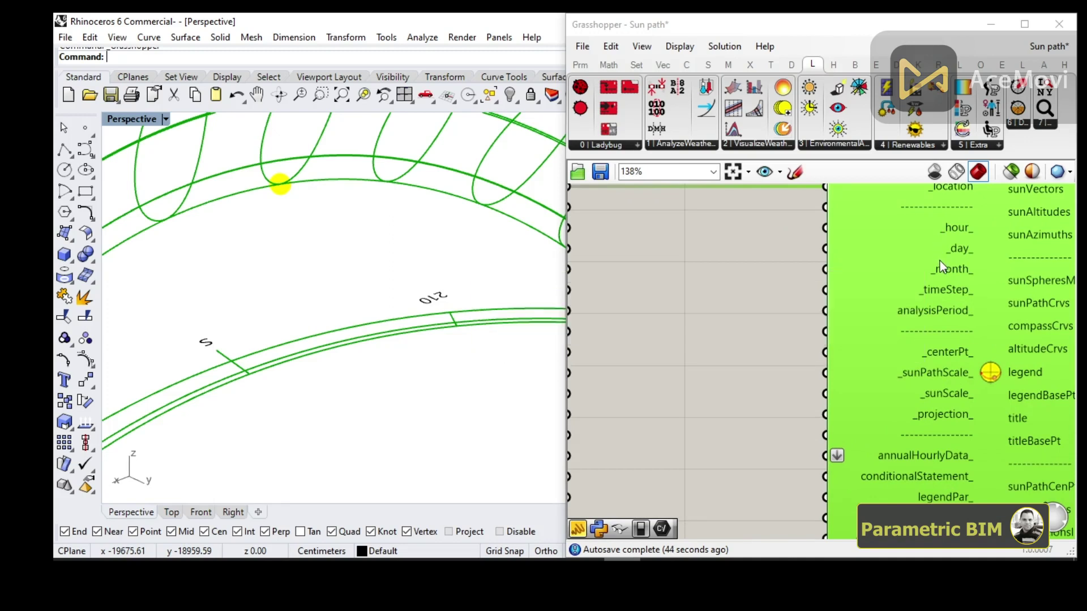
- Add an integer number slider ranging from 0 to 24 beside SunPath's hour, day and month inputs
mouse_move(938, 270)
scroll(797, 298, down, 3)
scroll(817, 287, up, 2)
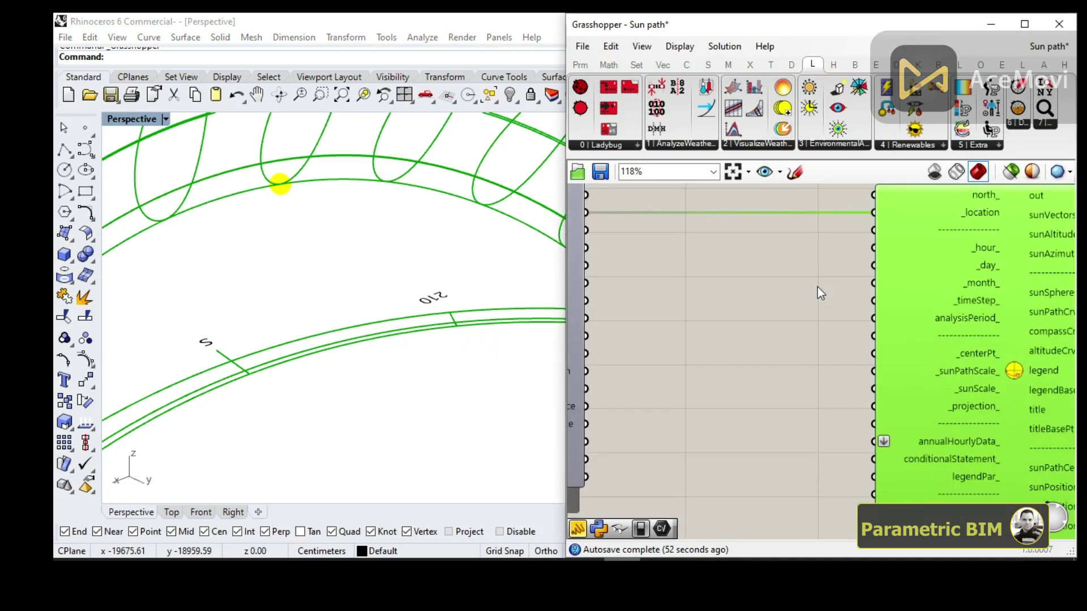
scroll(810, 253, up, 2)
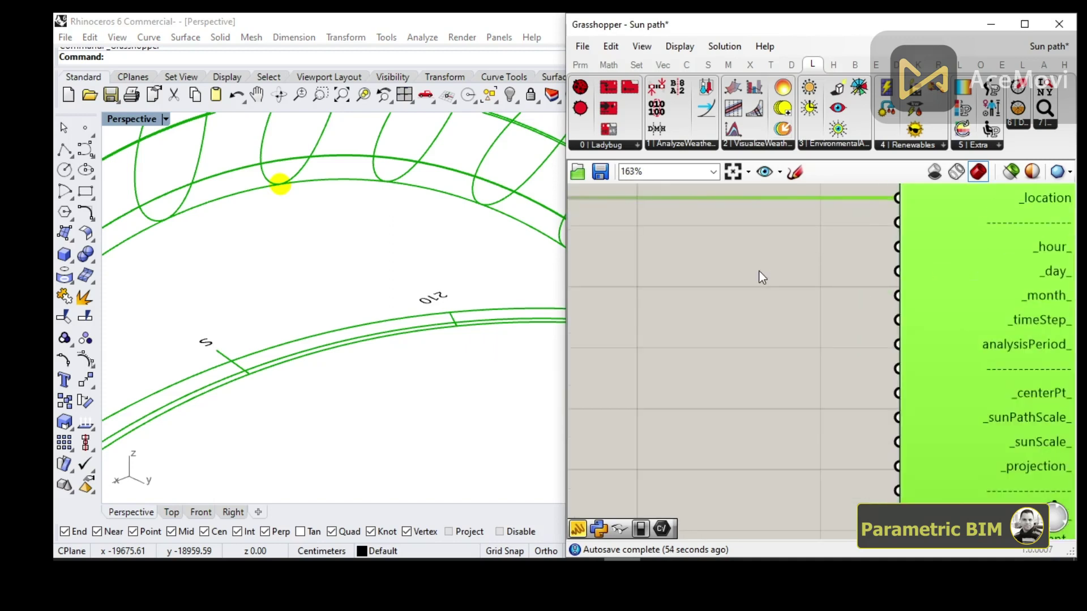
scroll(759, 271, down, 2)
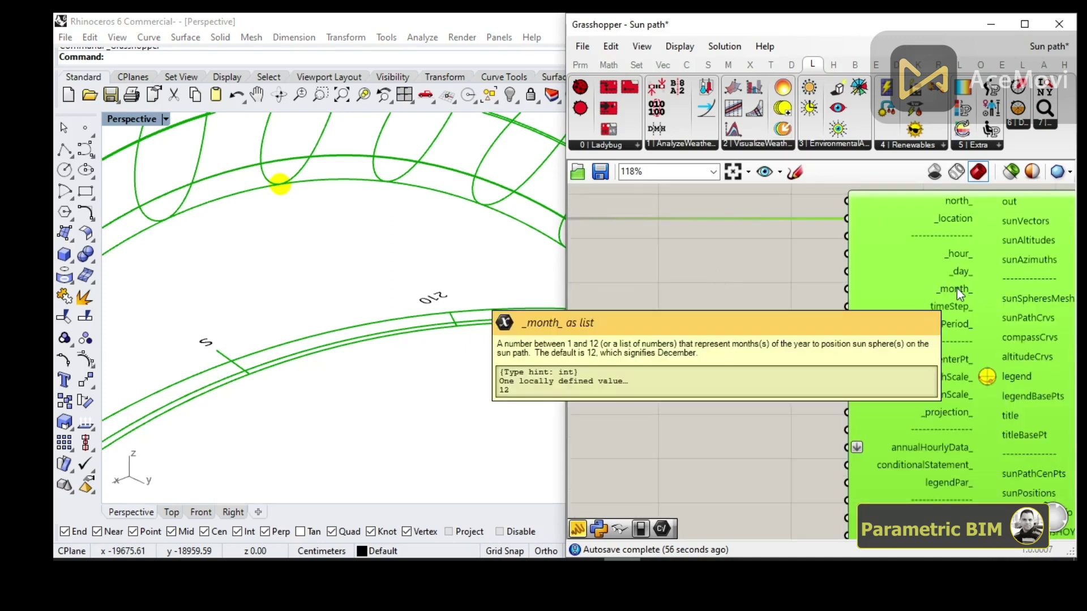
double_click(729, 266)
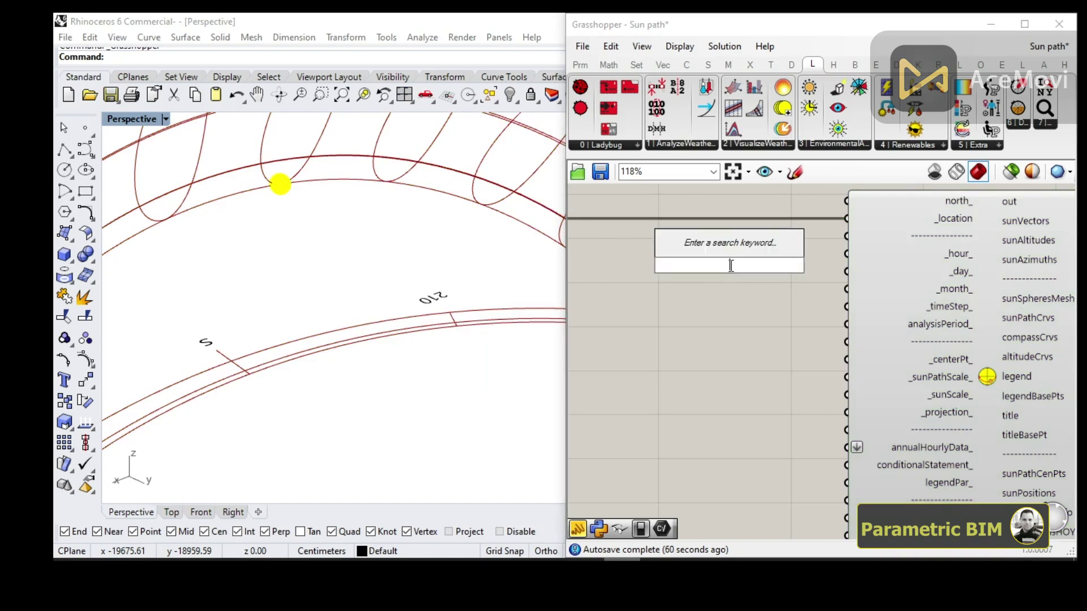
text(1)
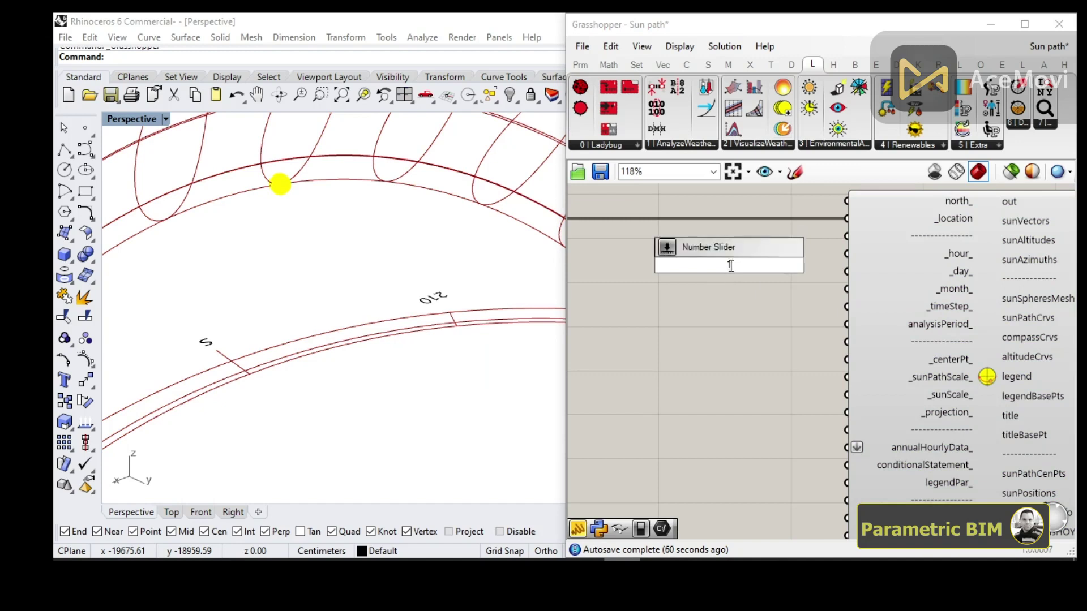
key(BackSpace)
text(0<24)
key(Return)
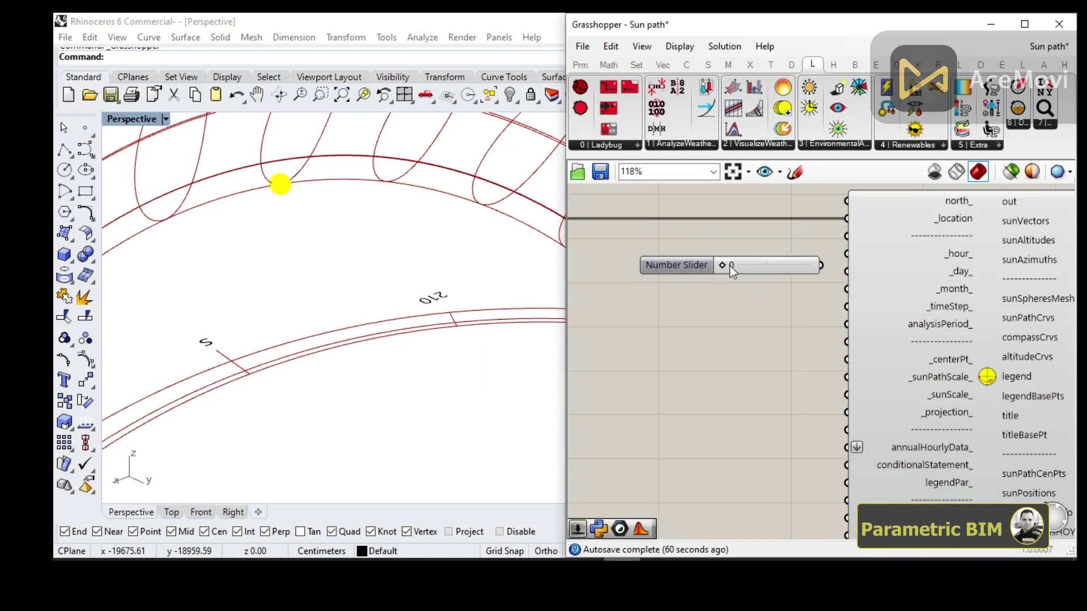
drag(699, 267, 672, 275)
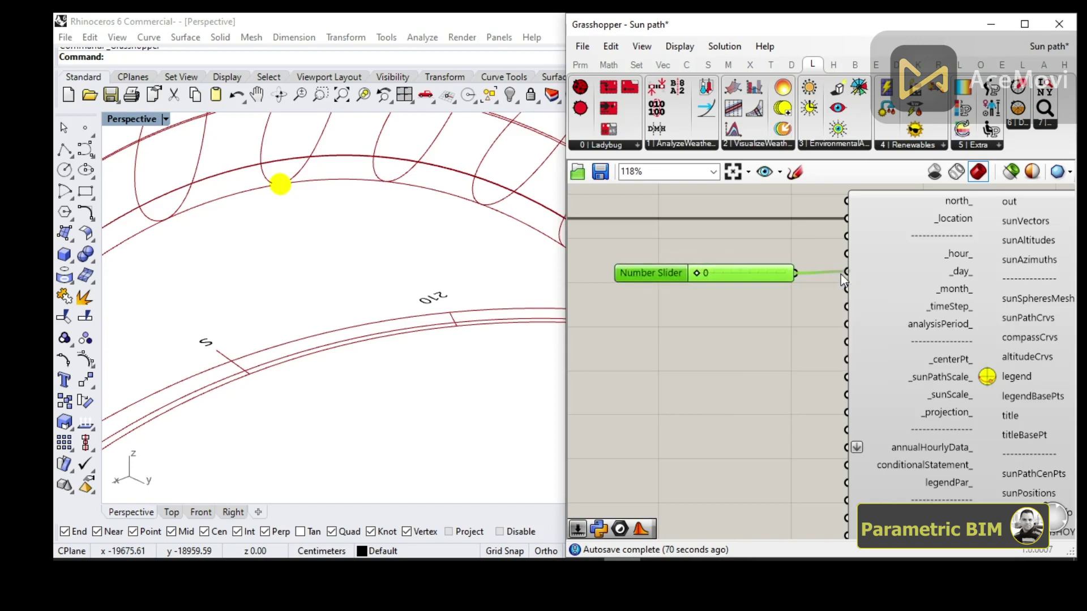
drag(667, 277, 671, 259)
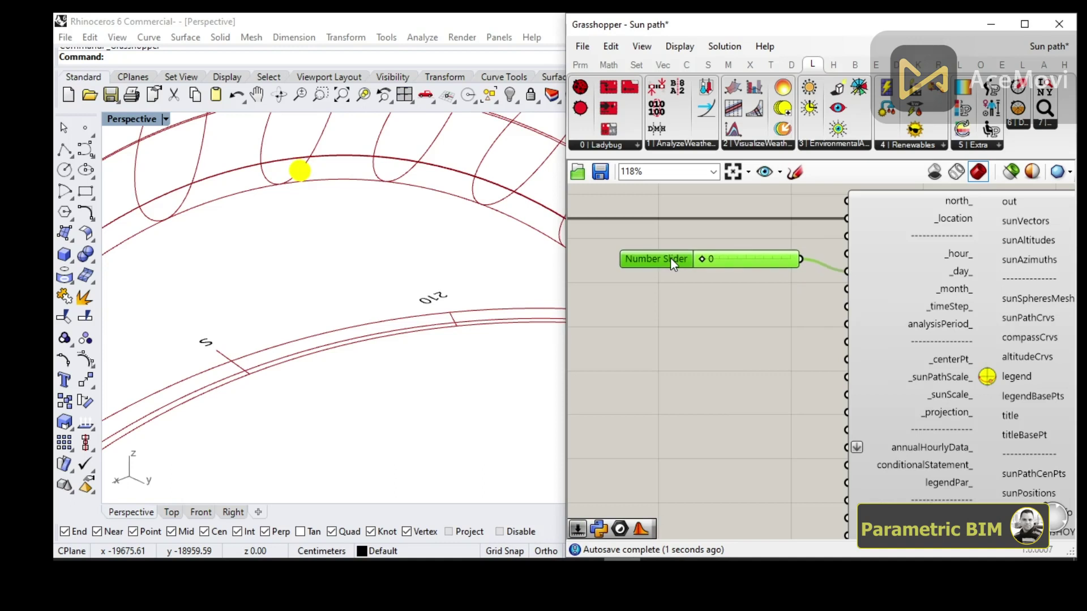
right_click(858, 275)
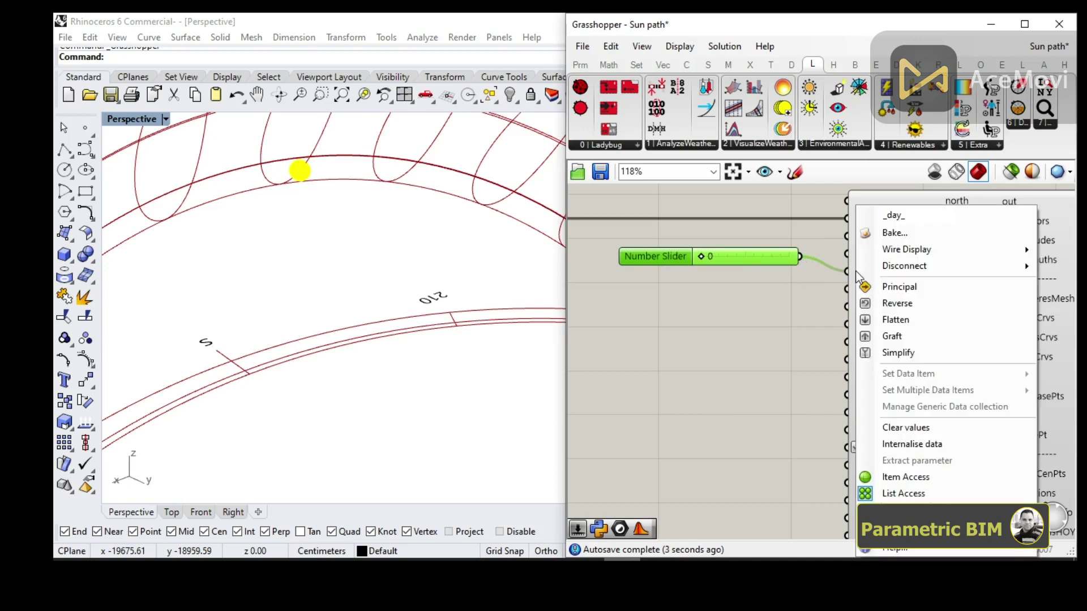
mouse_move(903, 272)
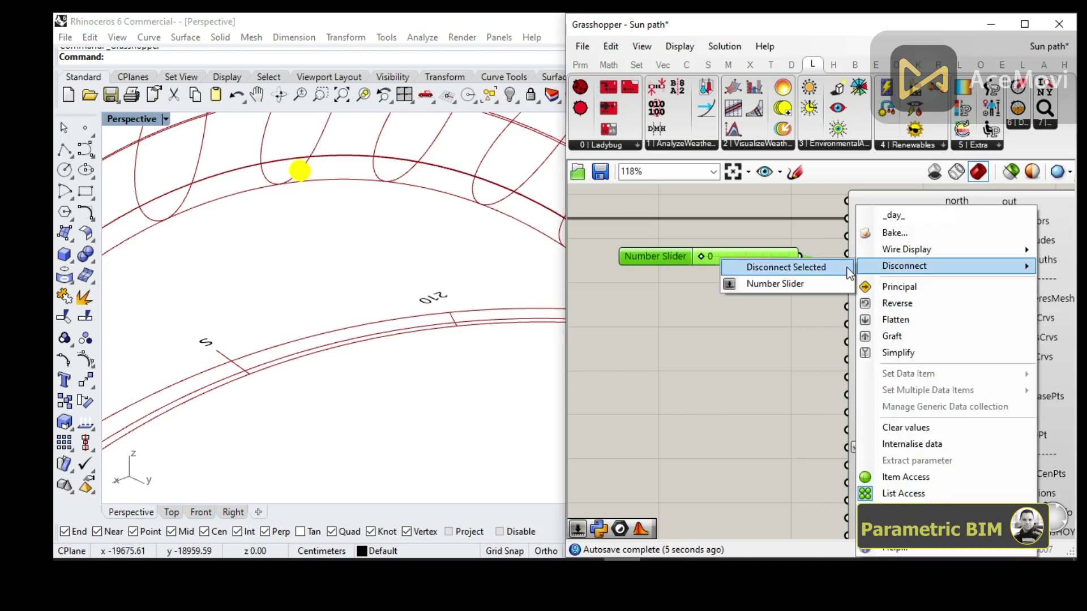
click(816, 257)
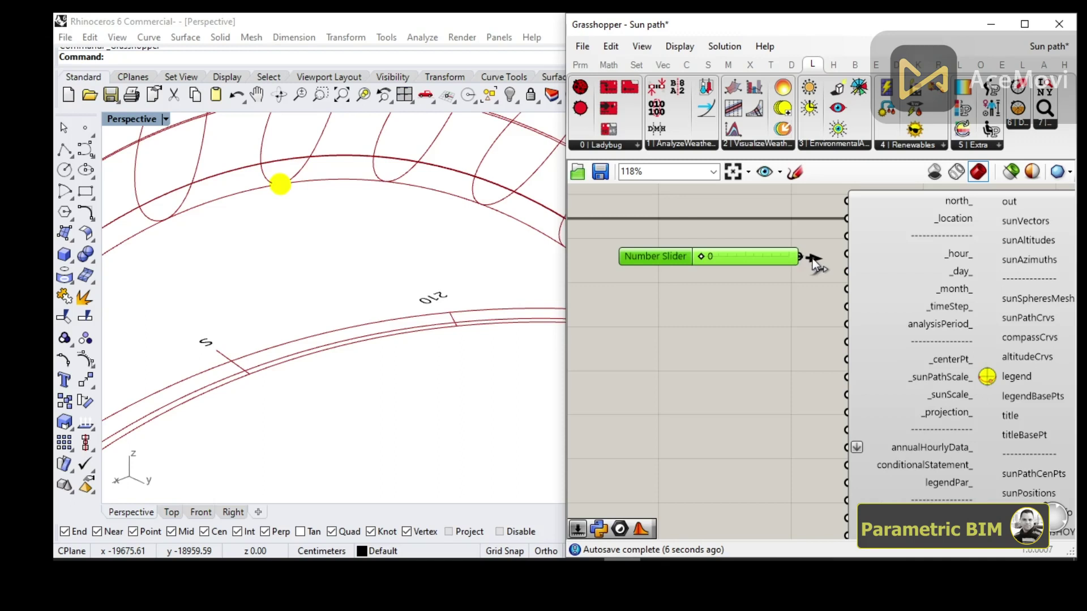
- Connect the 0 to 24 number slider to SunPath's _hour_ input and align it so the wire runs straight
drag(813, 259, 836, 255)
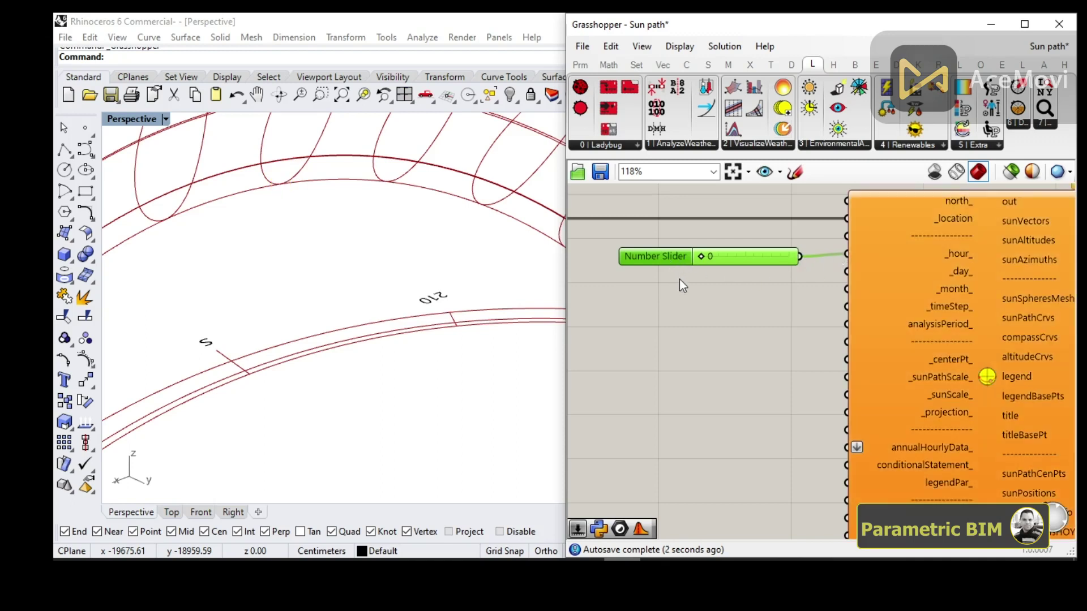
drag(679, 260, 674, 256)
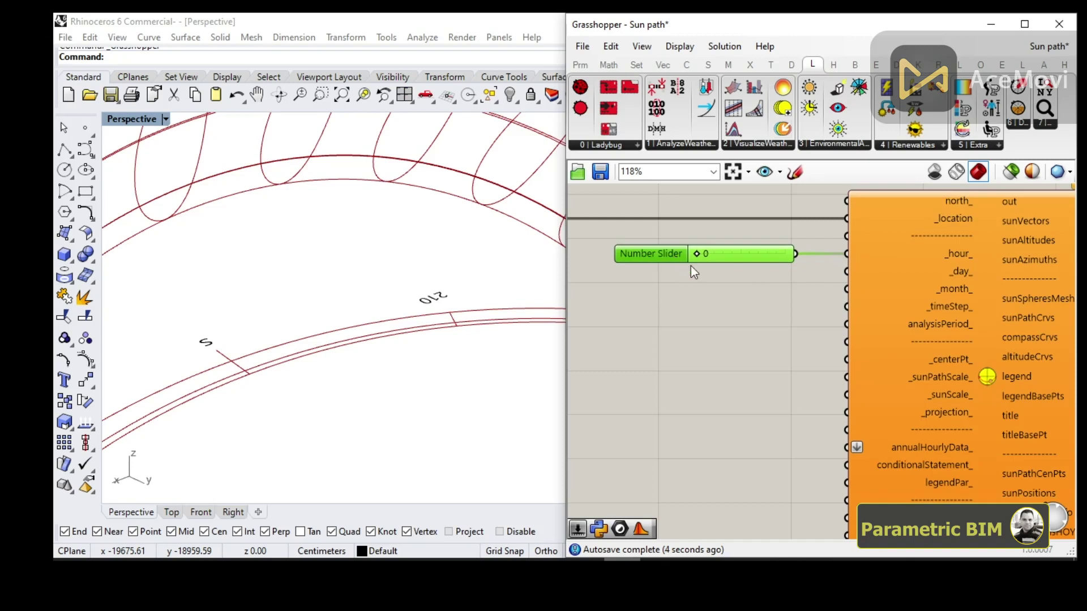
scroll(817, 286, down, 3)
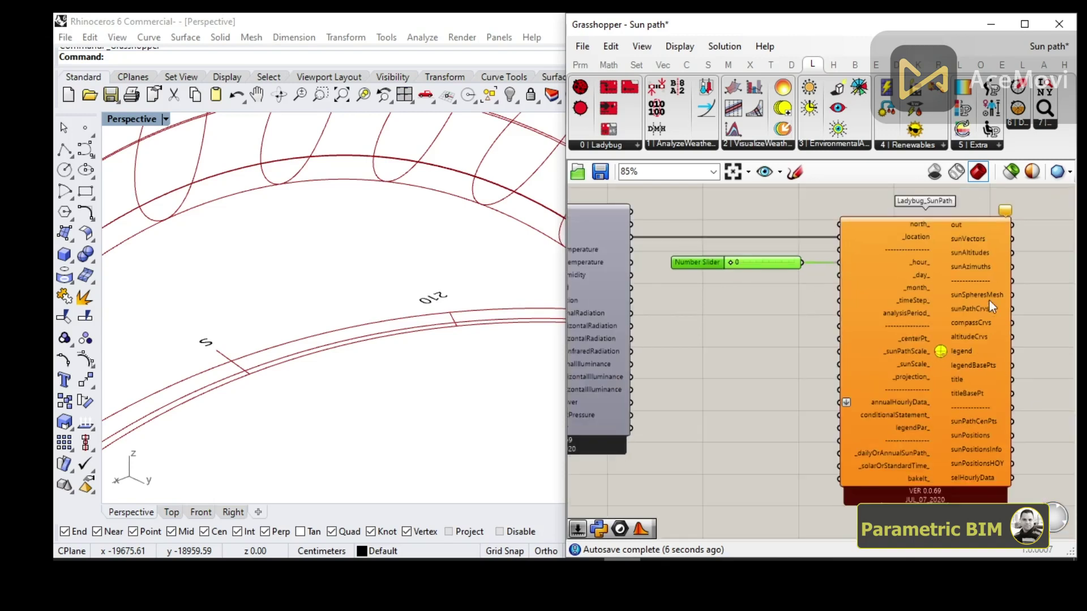
scroll(989, 300, up, 2)
scroll(688, 263, down, 2)
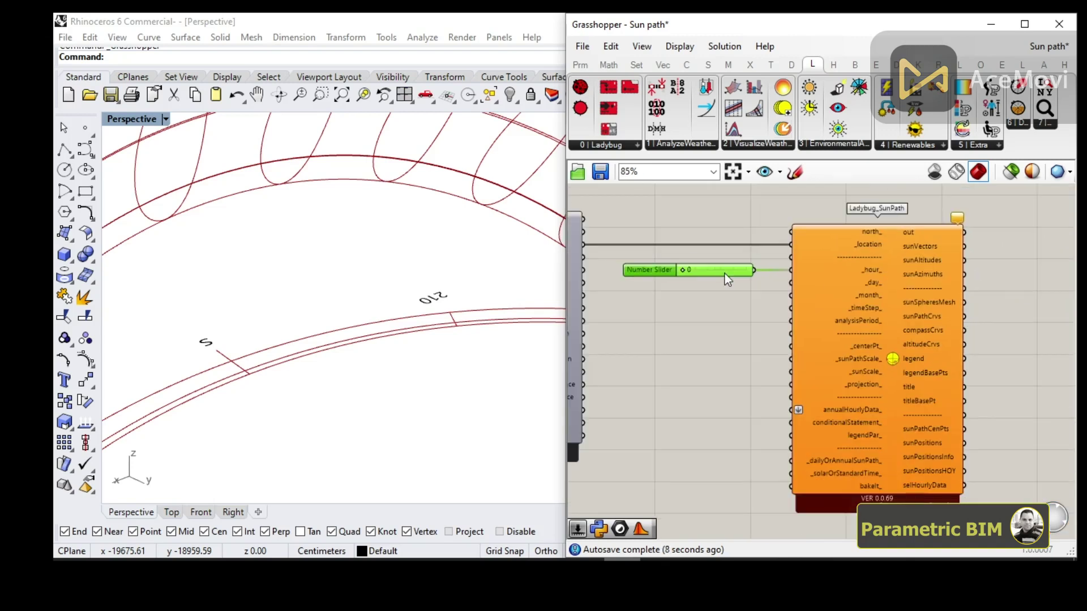
- Frame the whole sun path dome in Rhino and set the hour slider to 8
scroll(691, 273, up, 4)
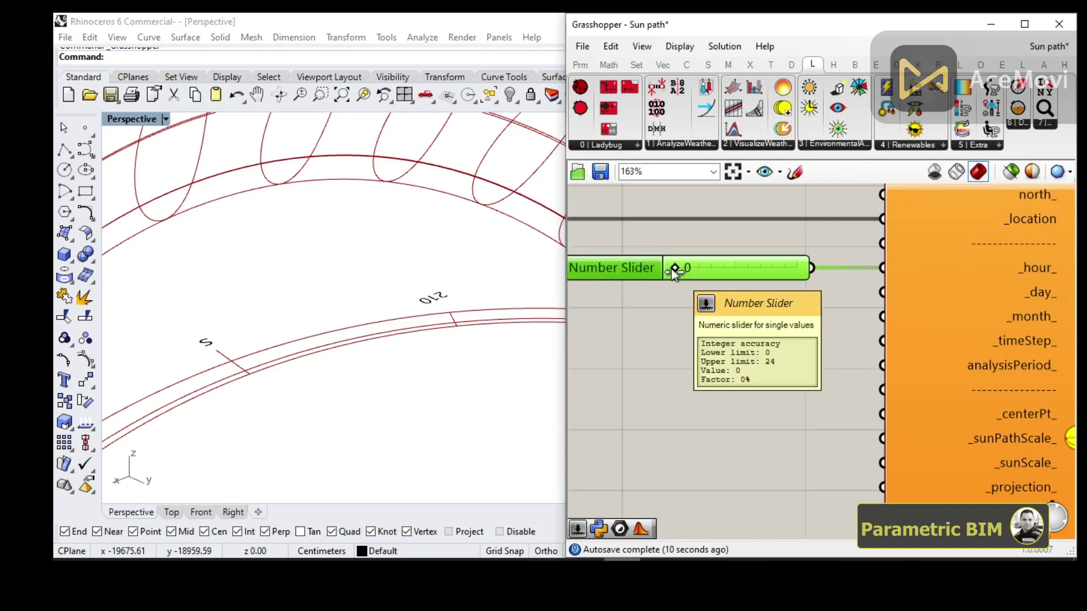
scroll(290, 286, down, 4)
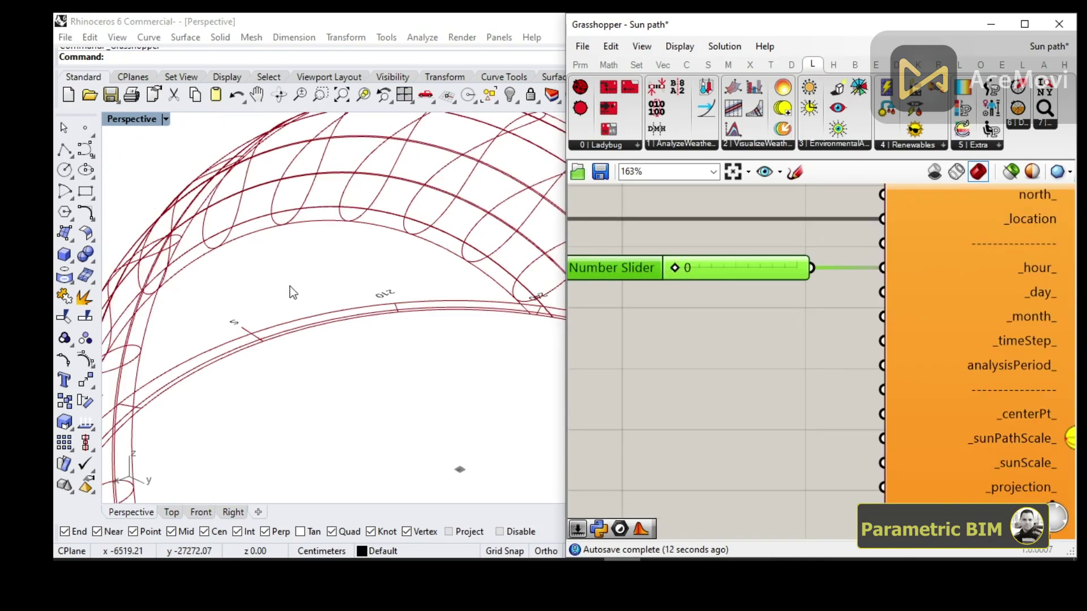
scroll(393, 333, down, 2)
scroll(461, 359, up, 3)
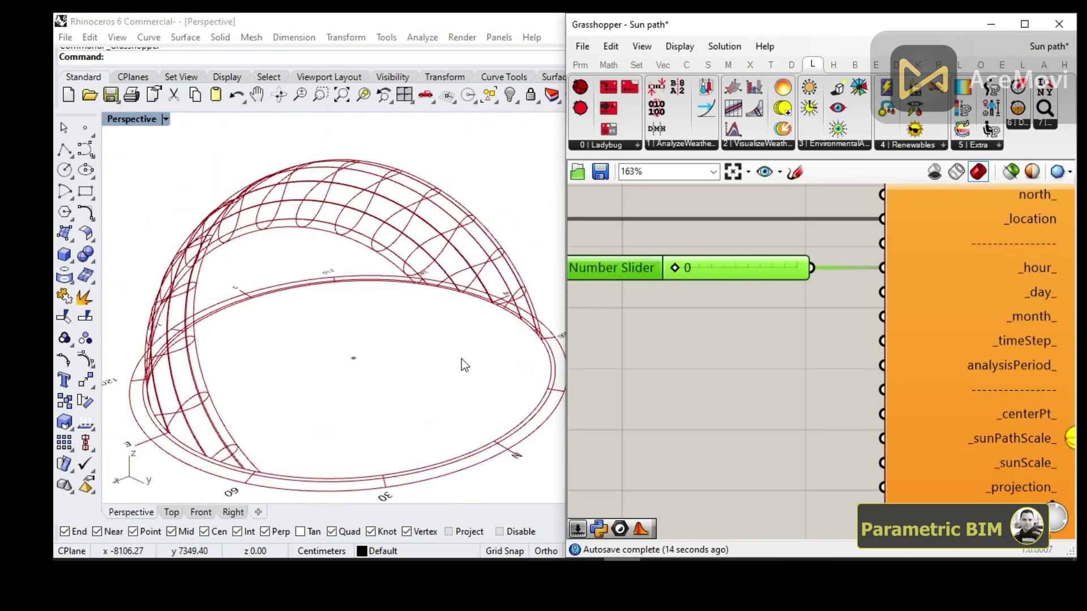
scroll(690, 281, up, 2)
scroll(669, 268, down, 1)
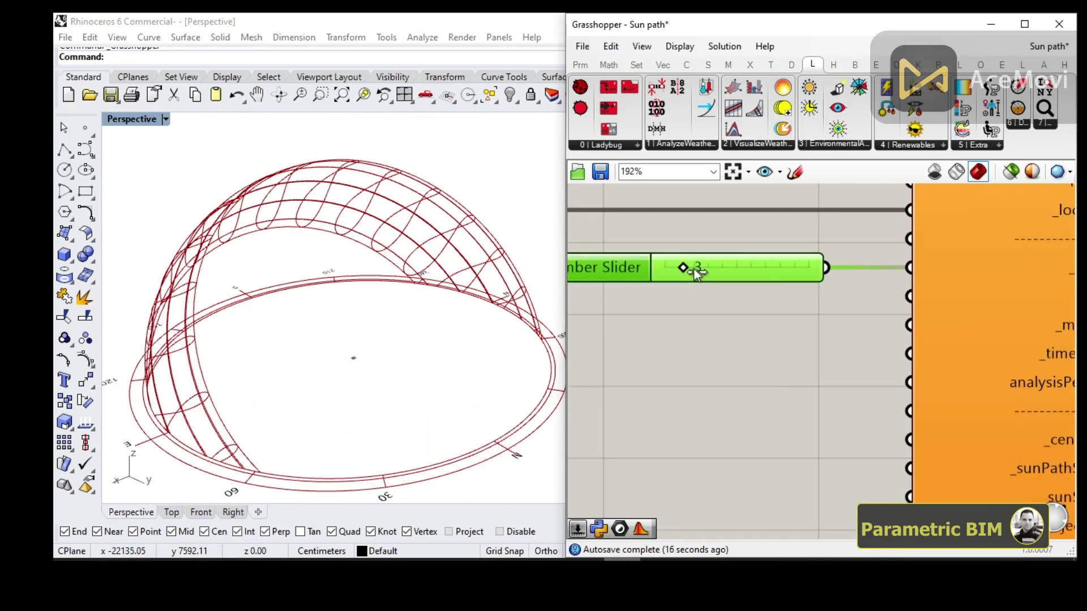
drag(691, 268, 696, 268)
drag(714, 268, 715, 269)
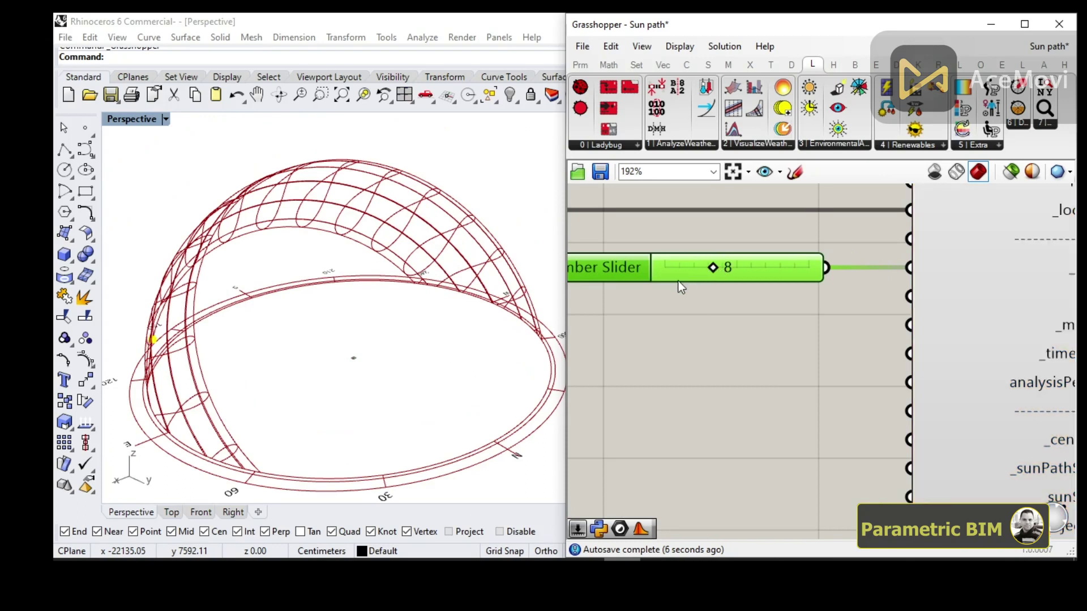
- Inspect the sun sphere's position on the dome and set the hour slider to 7
scroll(678, 281, down, 1)
scroll(739, 283, up, 1)
scroll(657, 275, down, 1)
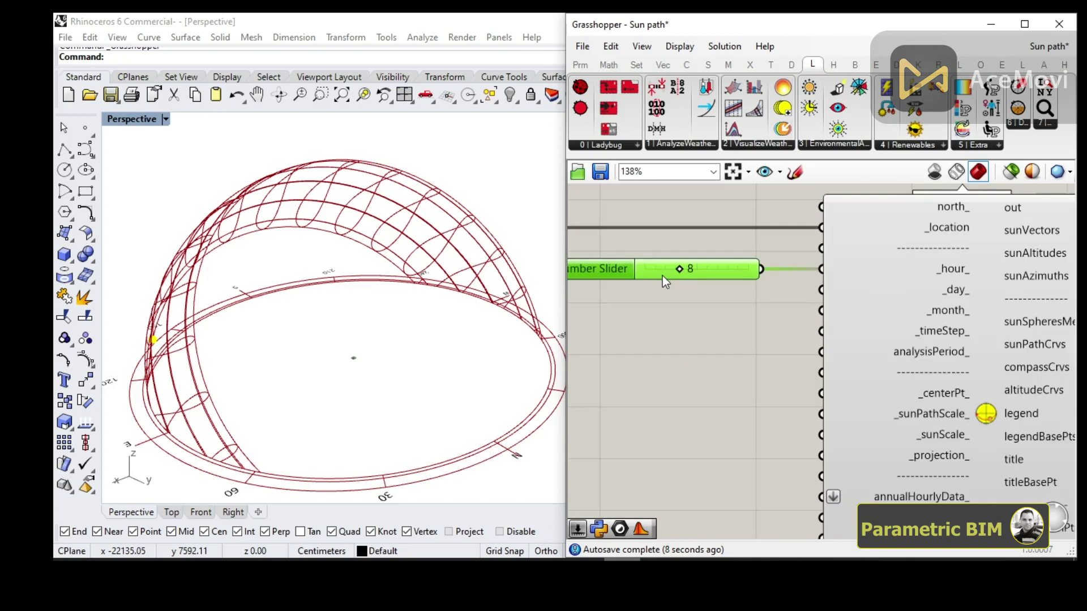
scroll(133, 352, up, 3)
scroll(170, 340, down, 1)
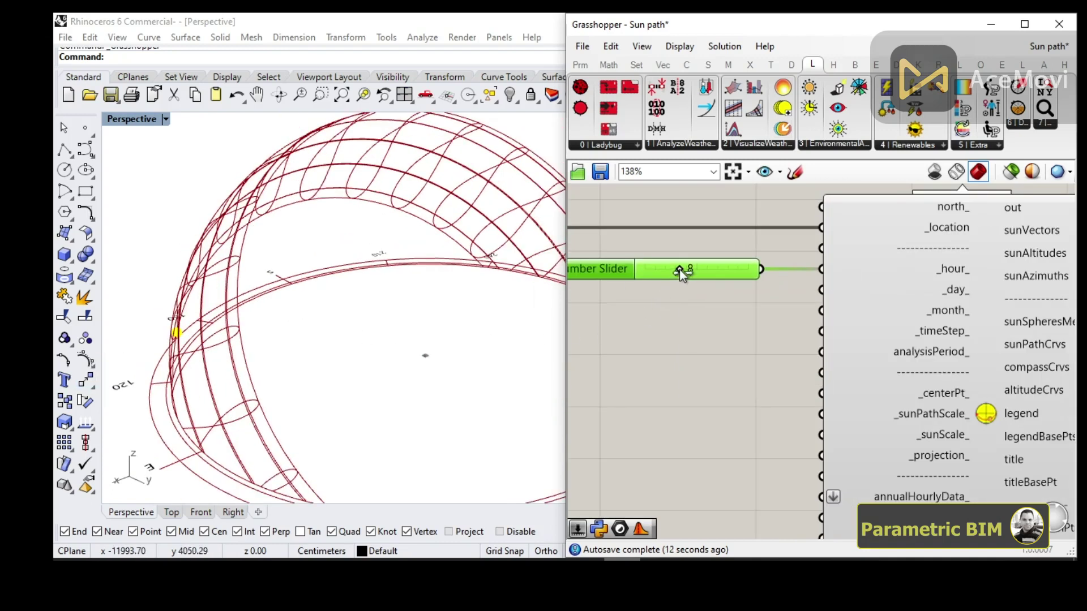
drag(679, 271, 675, 273)
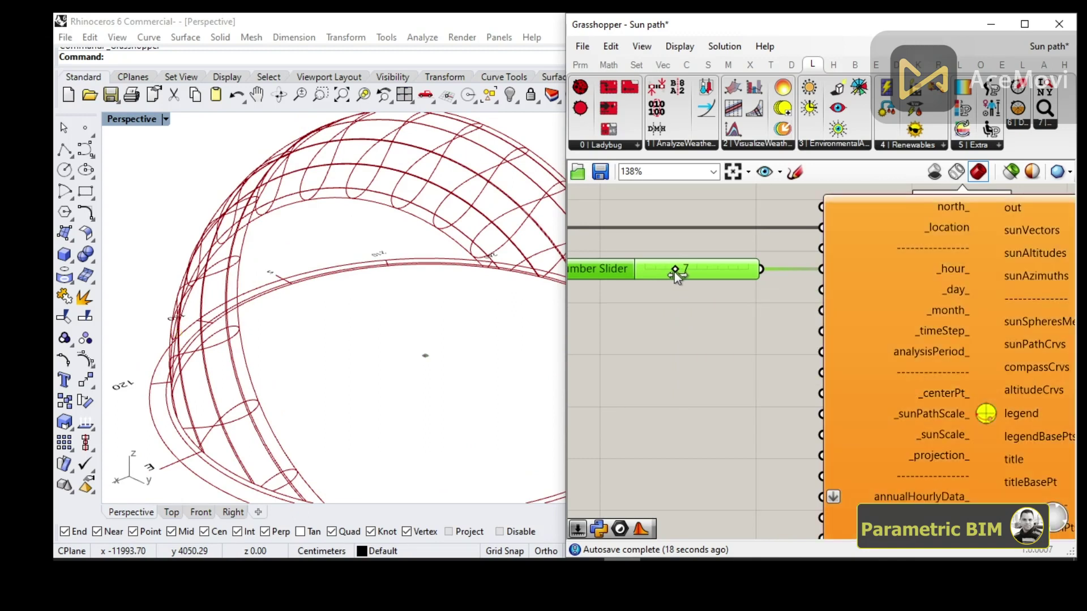
- Add a second number slider with the value 4 and connect it to SunPath's _month_ input
mouse_move(936, 312)
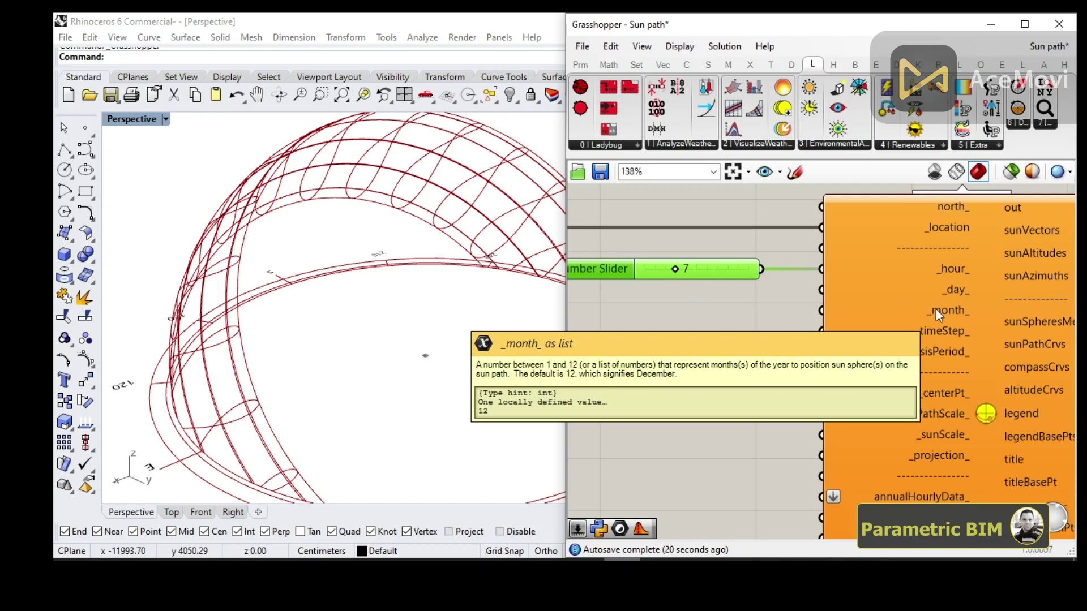
double_click(678, 315)
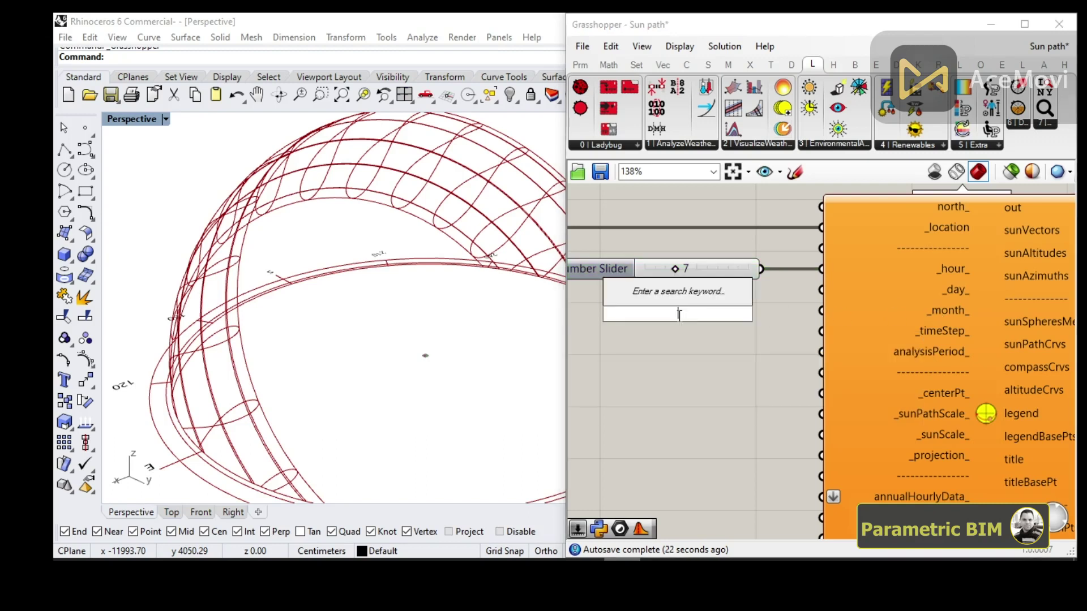
text(slider)
key(Return)
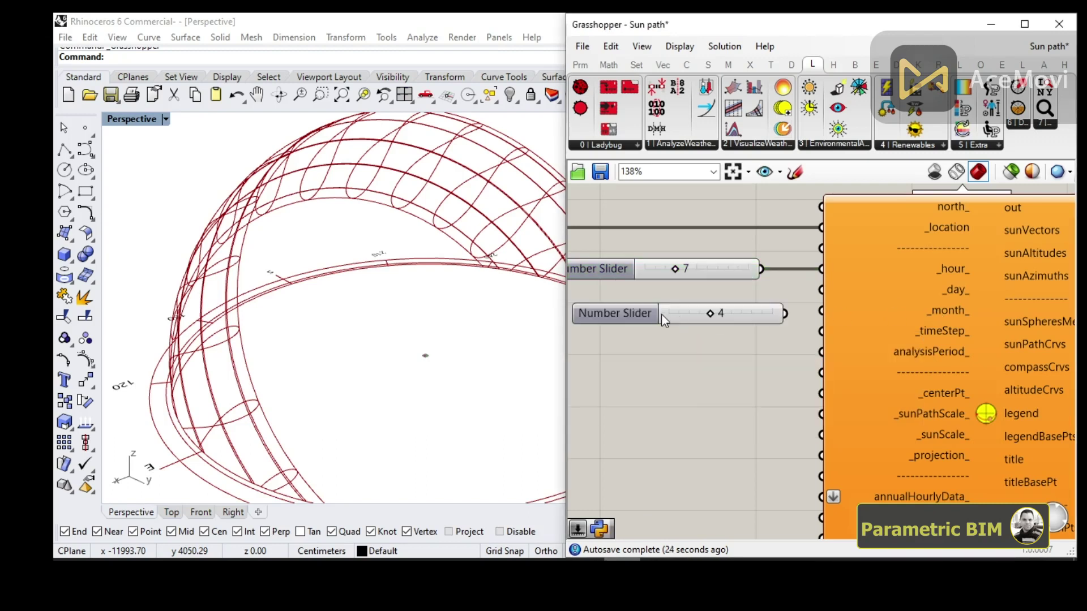
drag(663, 320, 626, 317)
drag(747, 311, 806, 311)
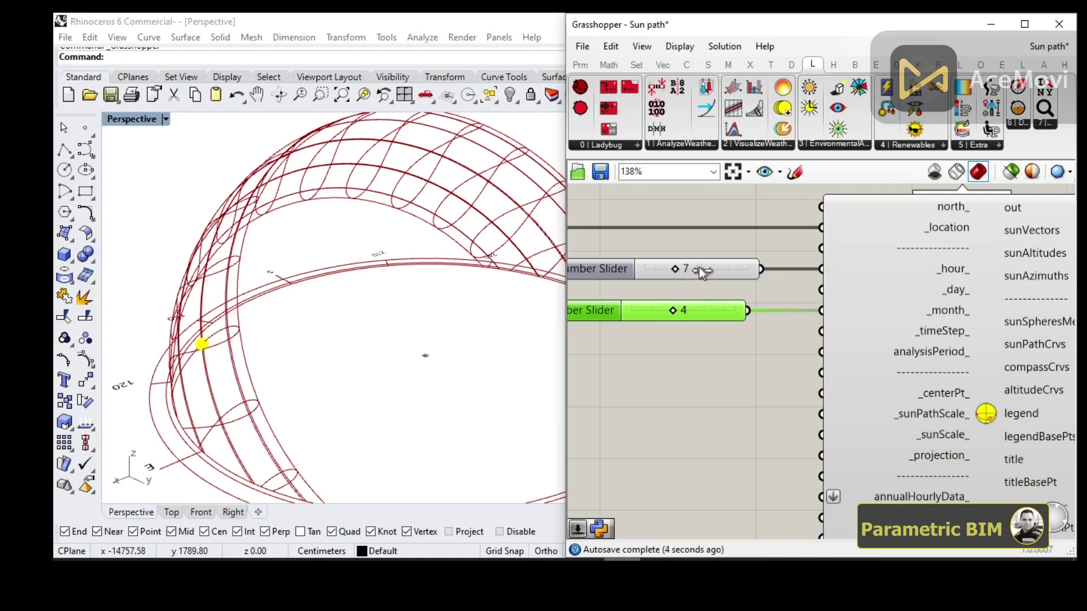
- Recheck the sun position with the hour slider at 7 and delete both number sliders feeding SunPath
drag(702, 272, 676, 268)
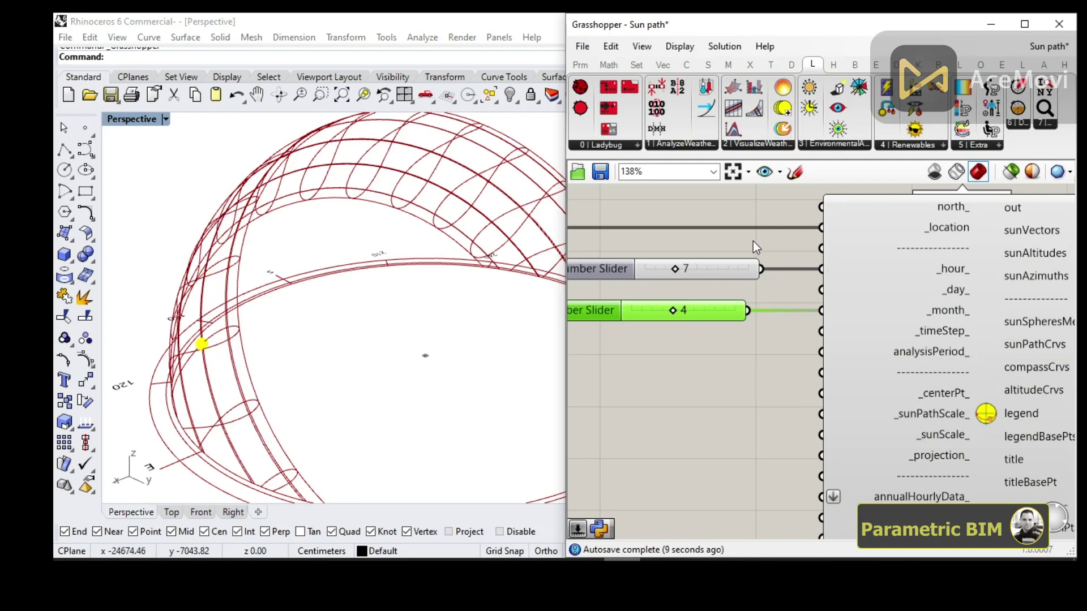
drag(752, 241, 630, 334)
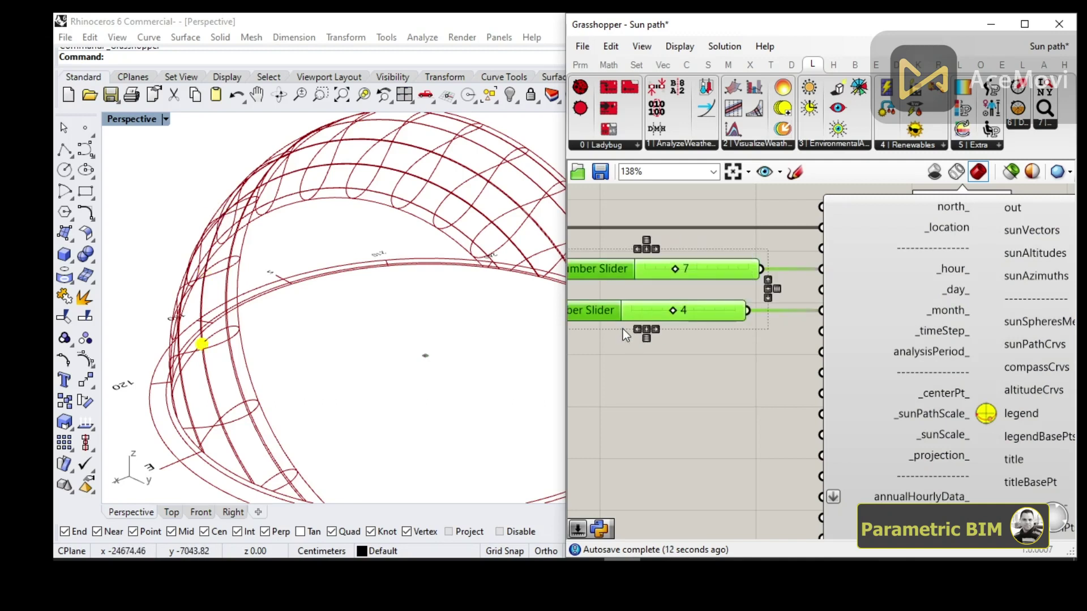
key(Delete)
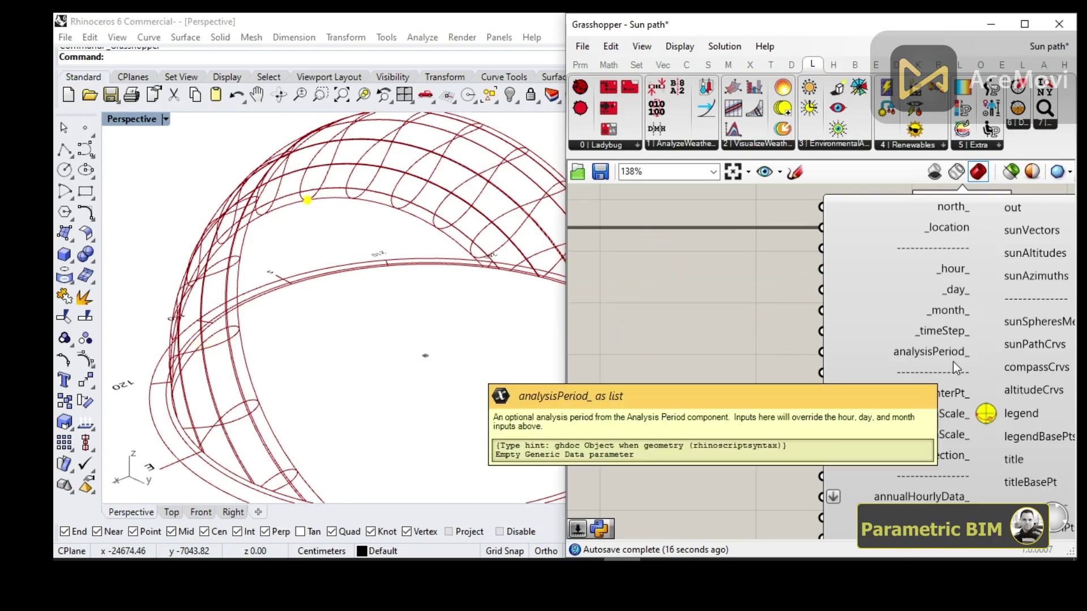
- Examine SunPath's analysisPeriod_ input and its description, along with the neighbouring time and scale inputs
mouse_move(982, 366)
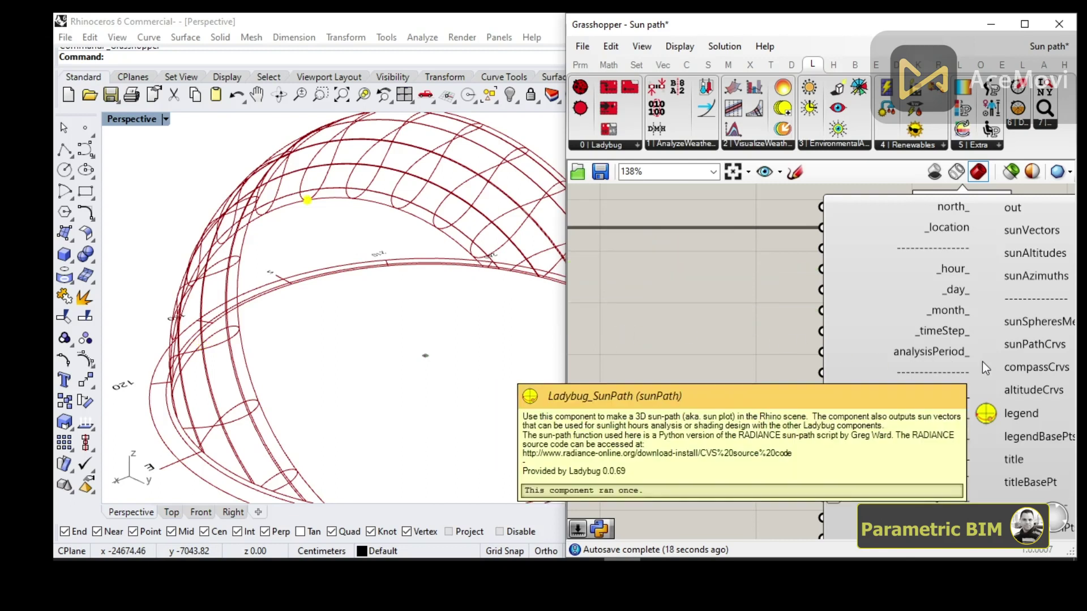
scroll(983, 361, up, 3)
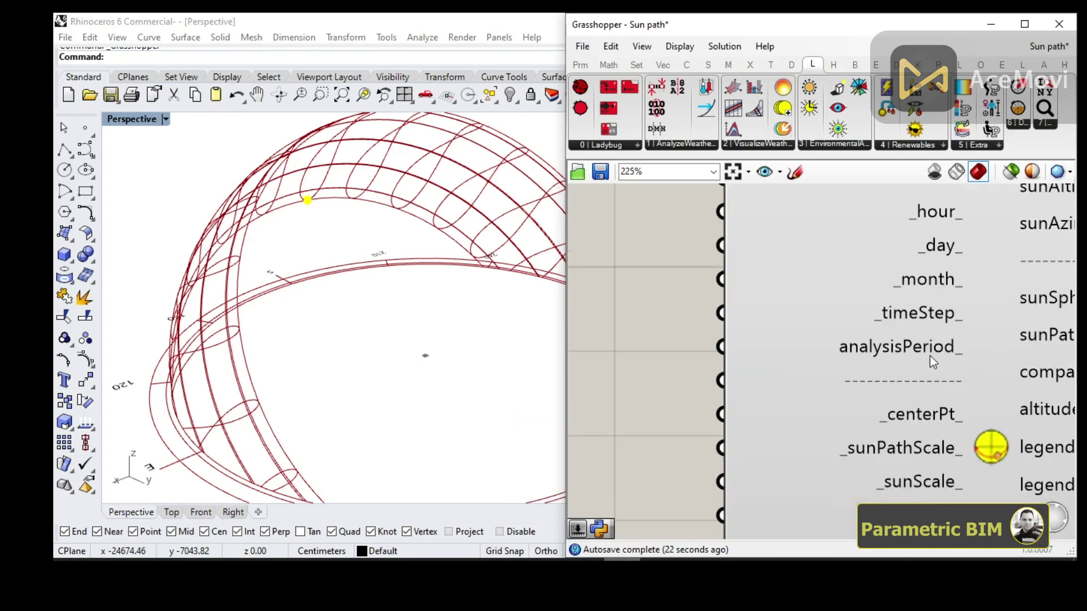
scroll(946, 357, down, 1)
scroll(946, 357, up, 2)
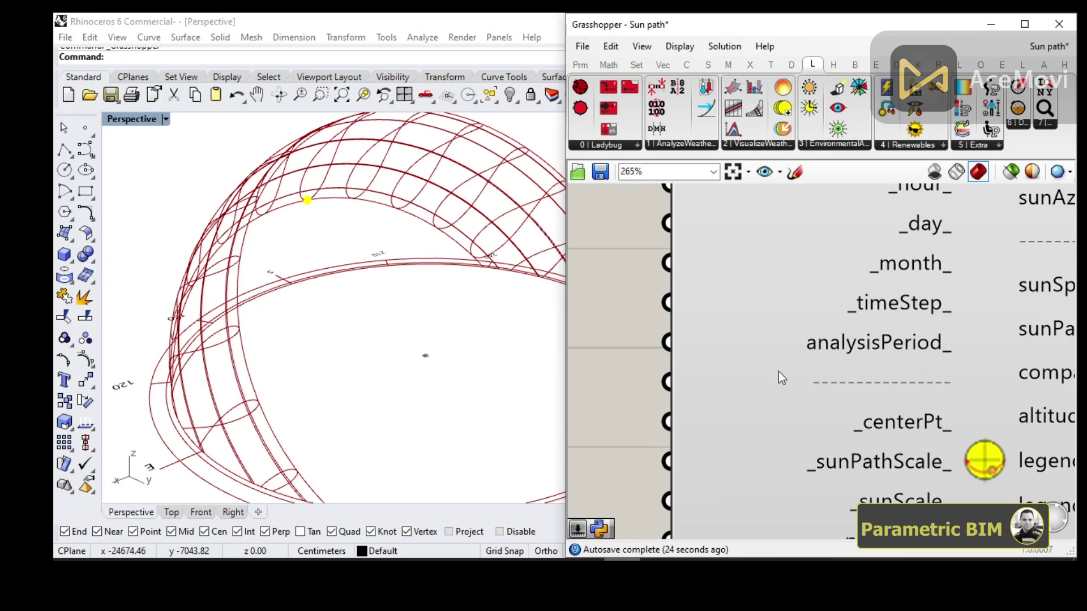
scroll(931, 362, down, 1)
scroll(895, 355, up, 1)
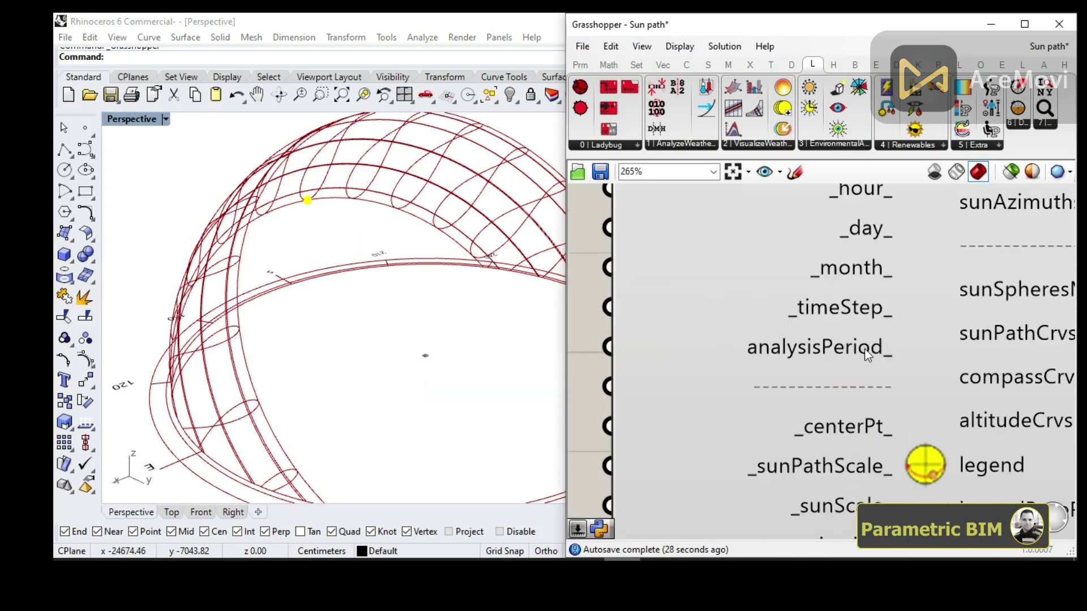
mouse_move(866, 349)
scroll(848, 440, down, 2)
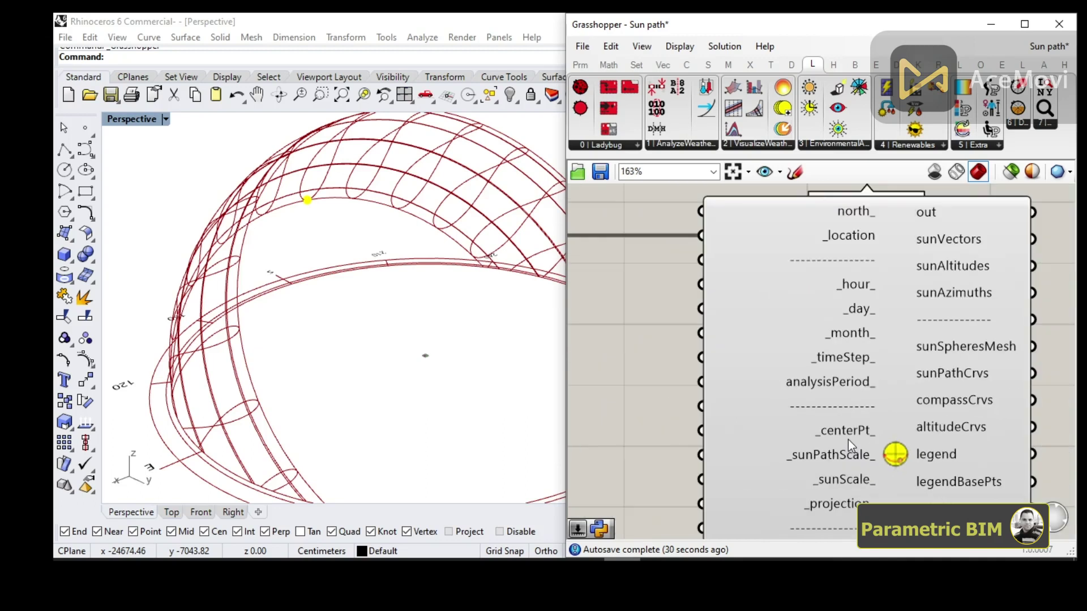
- Read the description of SunPath's _location input and review the neighbouring time and analysis-period inputs
scroll(819, 267, up, 1)
scroll(826, 268, up, 1)
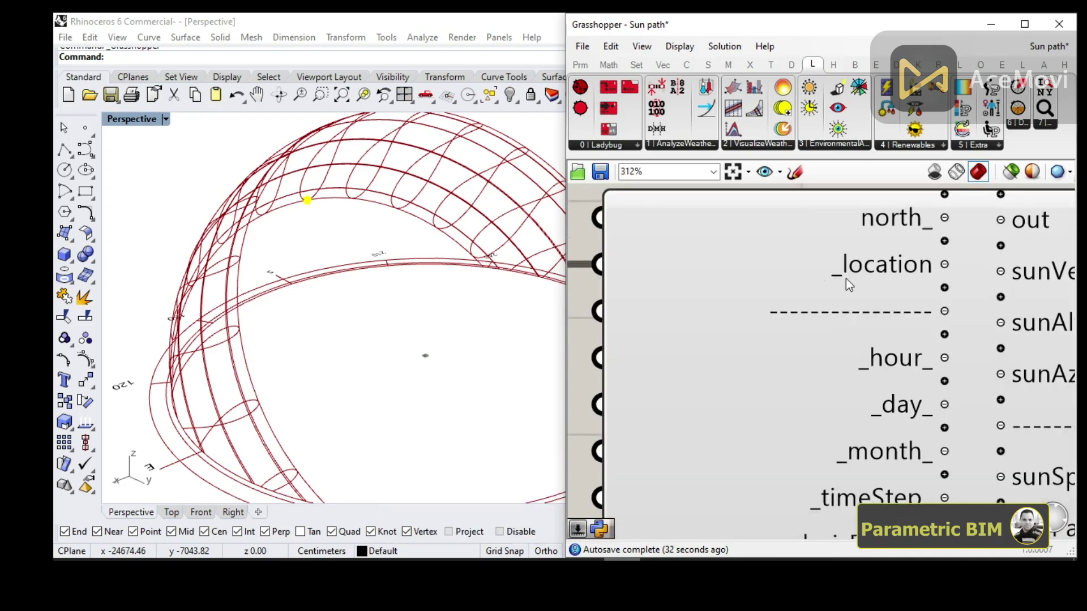
mouse_move(838, 279)
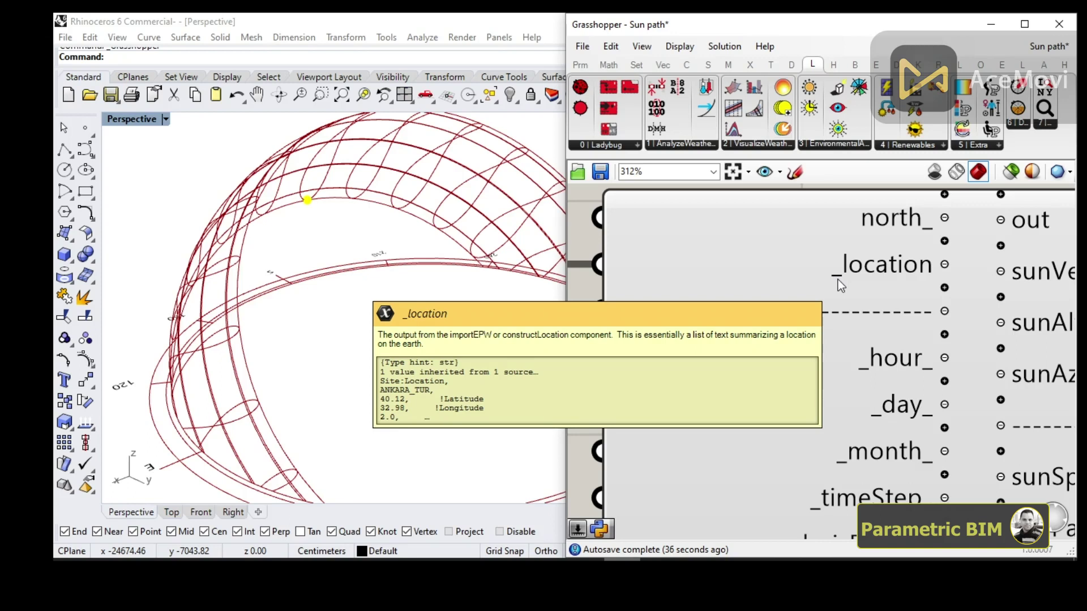
scroll(838, 280, down, 1)
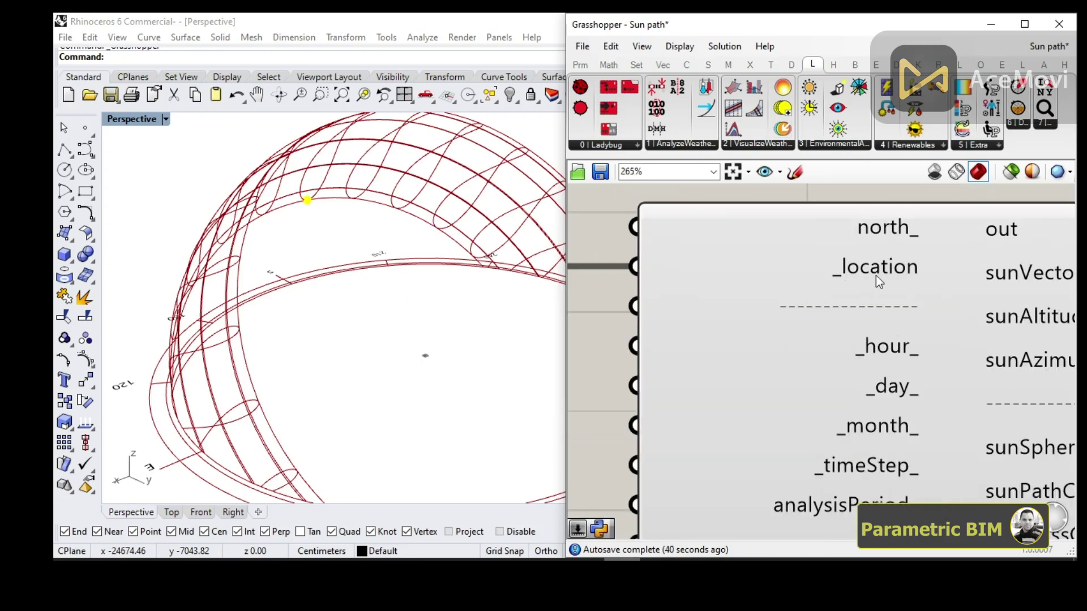
scroll(884, 285, down, 2)
scroll(894, 282, down, 3)
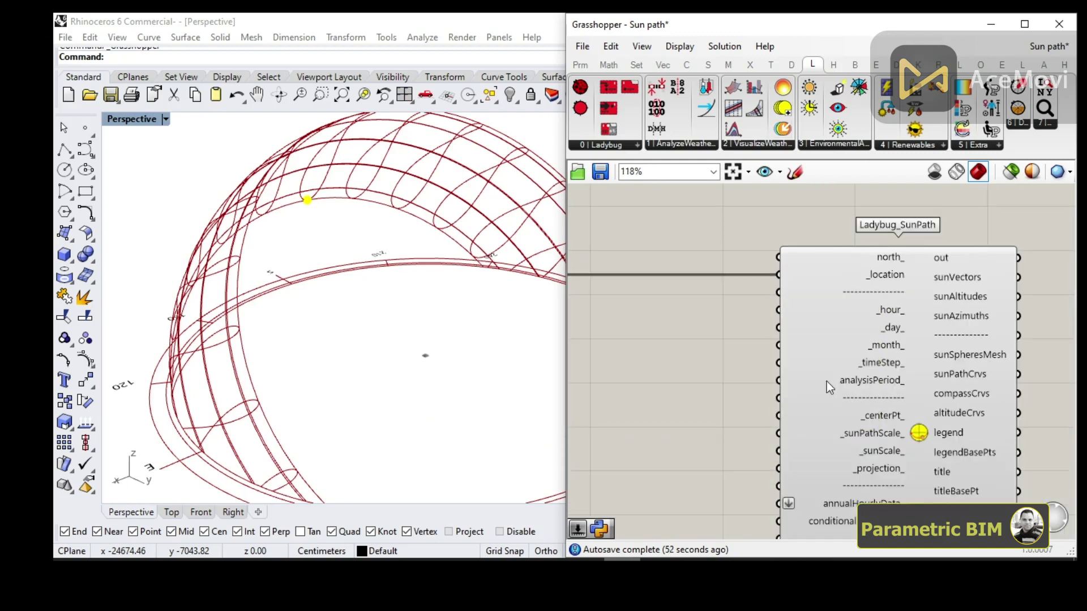
scroll(850, 381, up, 1)
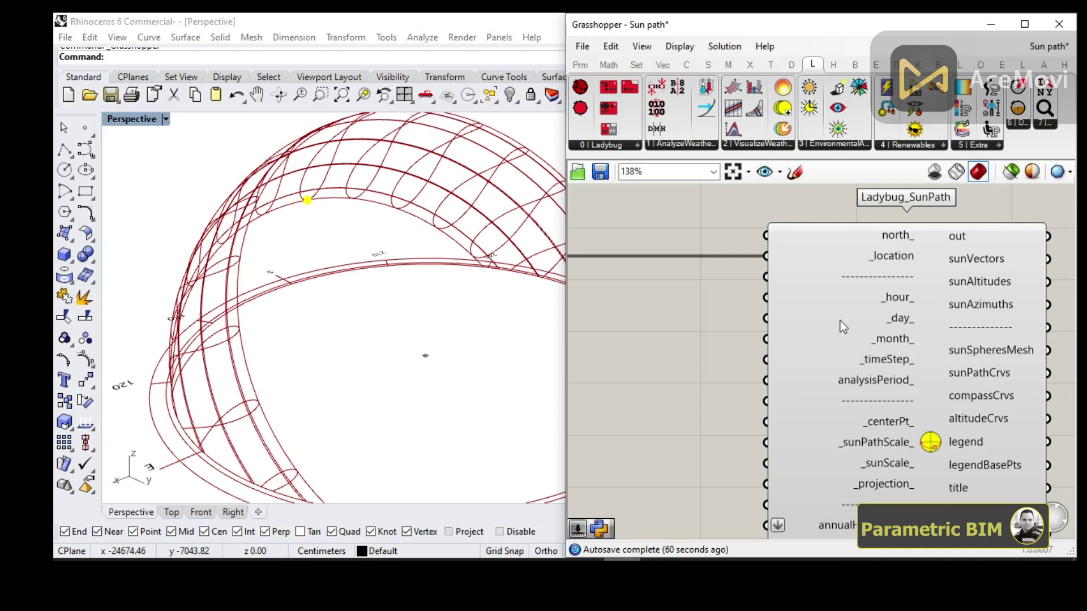
- Add a Ladybug Analysis Period component beside SunPath and connect its analysisPeriod output to SunPath's analysisPeriod_ input
click(686, 146)
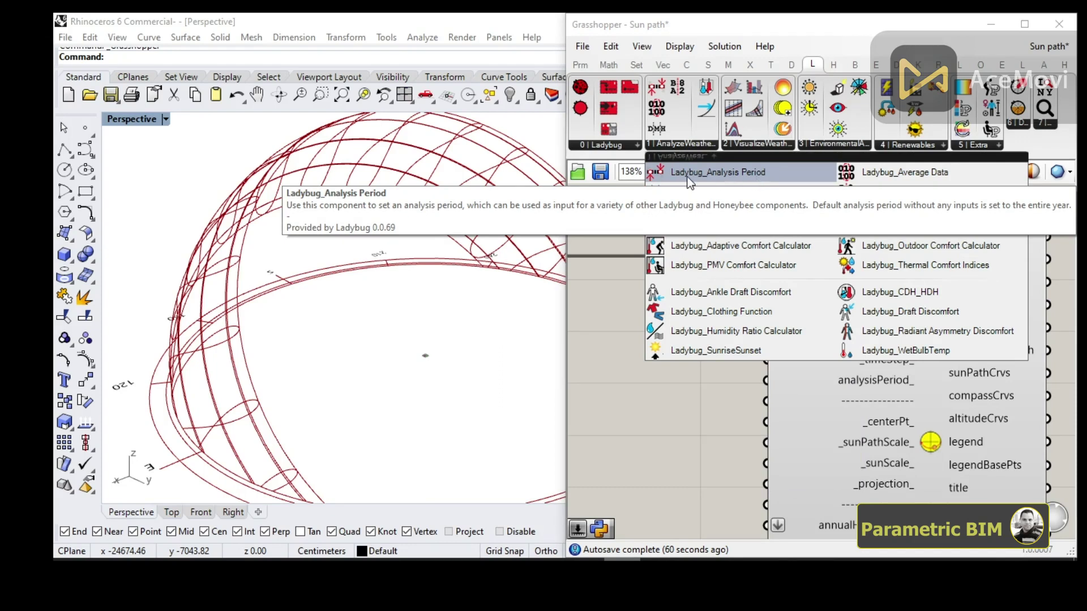
drag(746, 177, 736, 238)
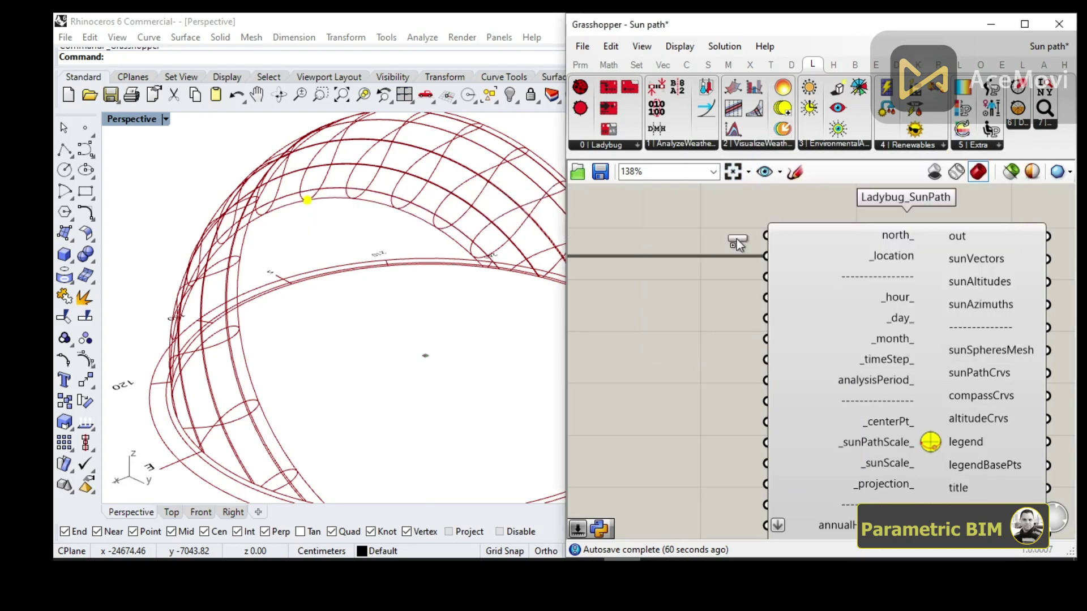
drag(637, 406, 634, 385)
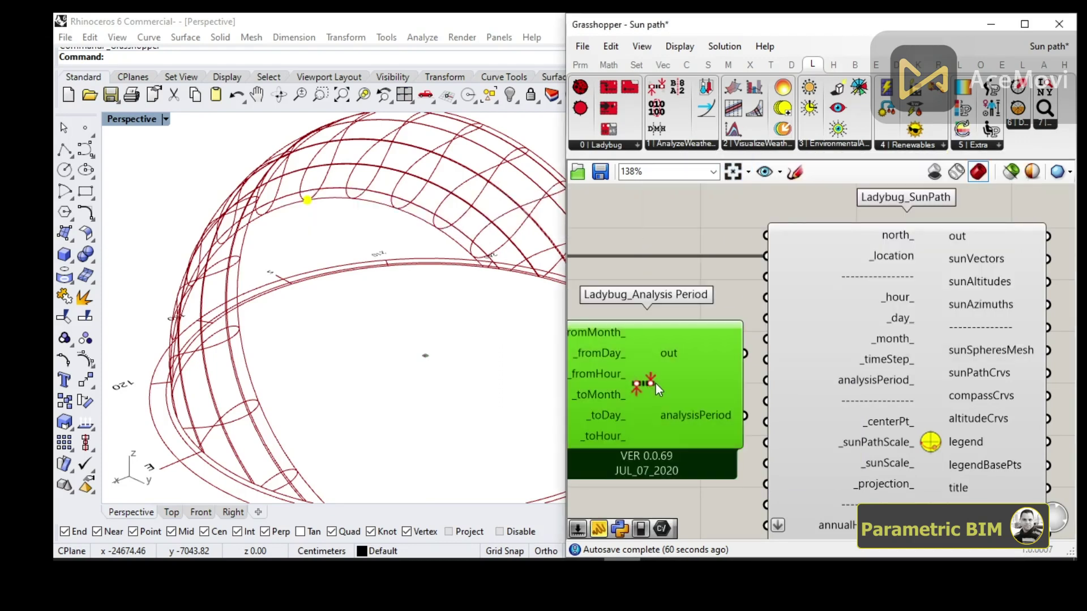
scroll(655, 384, down, 2)
scroll(713, 390, up, 2)
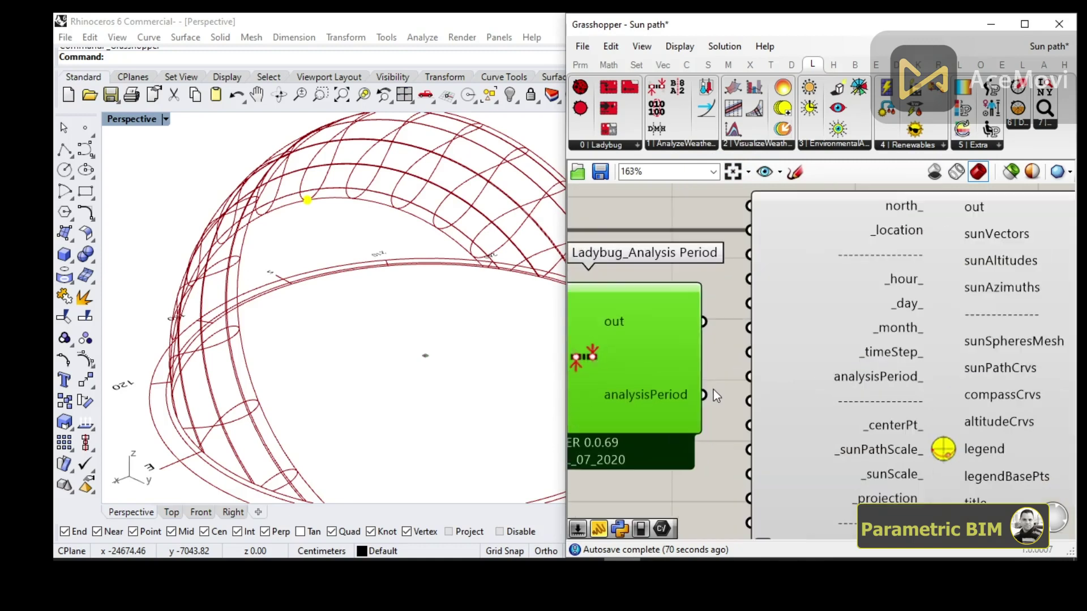
drag(717, 383, 718, 378)
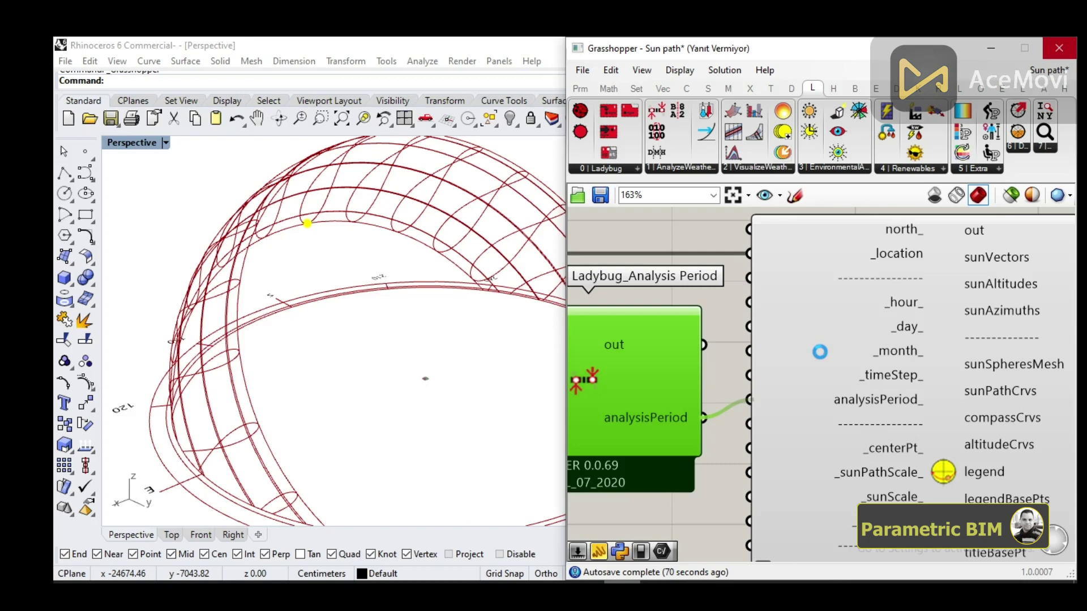
- Examine the sun spheres along the dome in the perspective view and the Analysis Period component's inputs
scroll(819, 352, down, 1)
scroll(749, 385, down, 1)
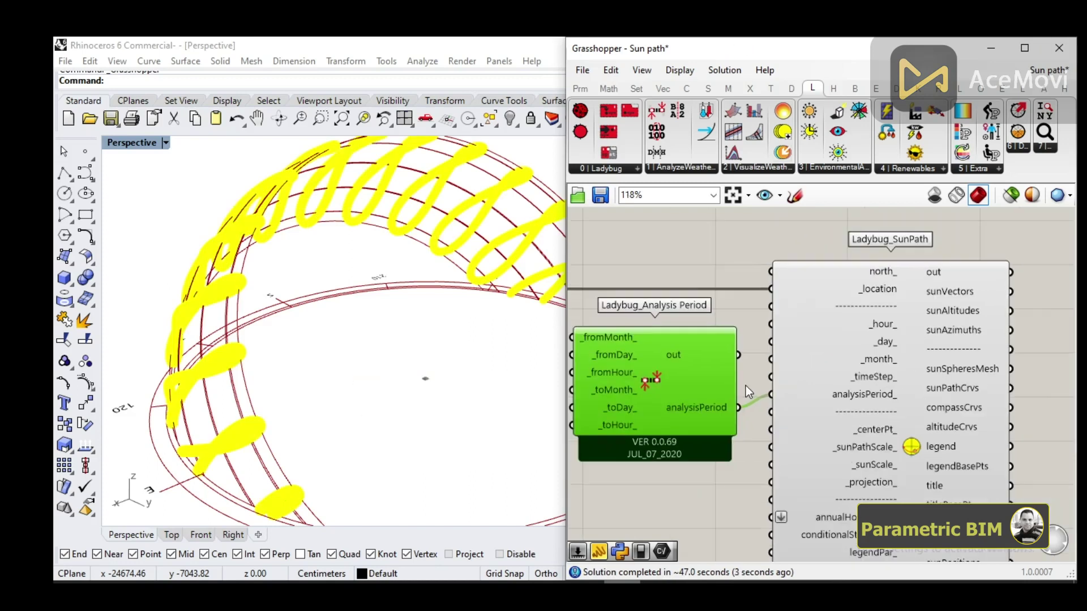
scroll(843, 343, down, 1)
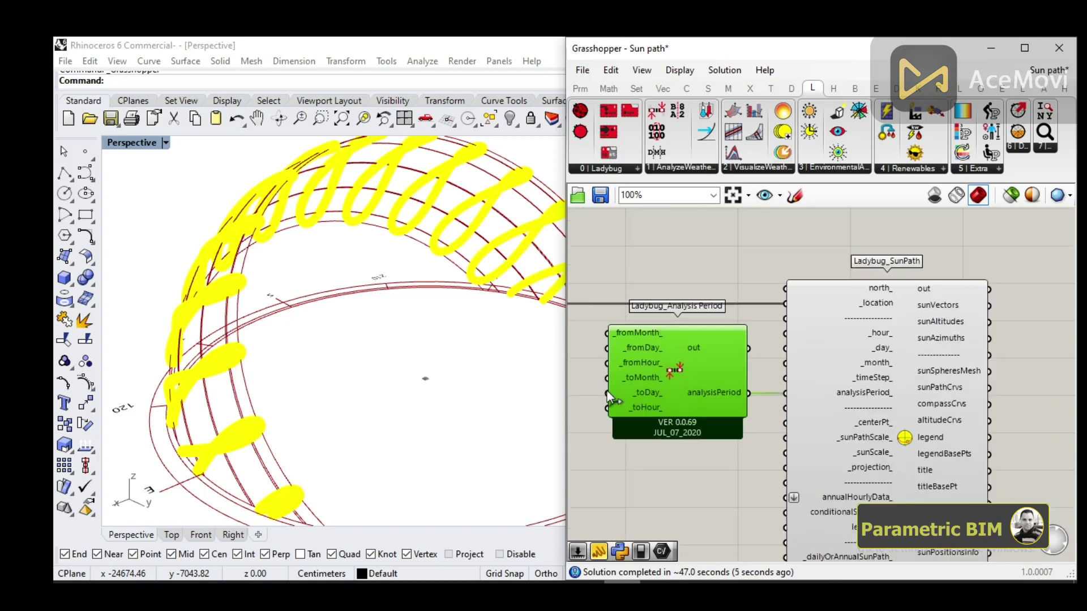
scroll(334, 315, down, 5)
right_drag(362, 337, 399, 351)
scroll(389, 365, up, 3)
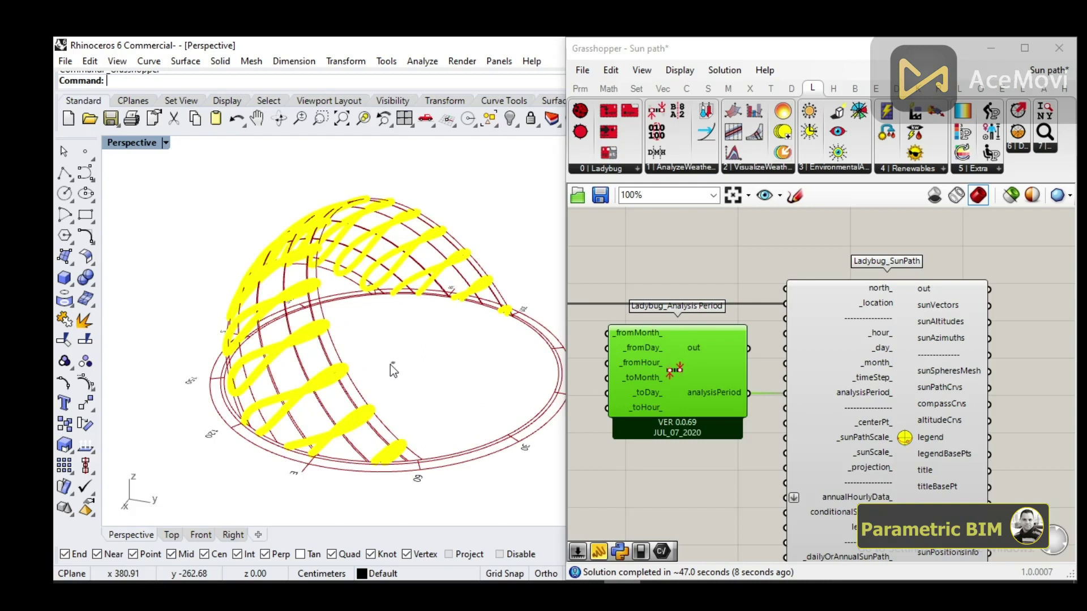
right_drag(451, 389, 420, 382)
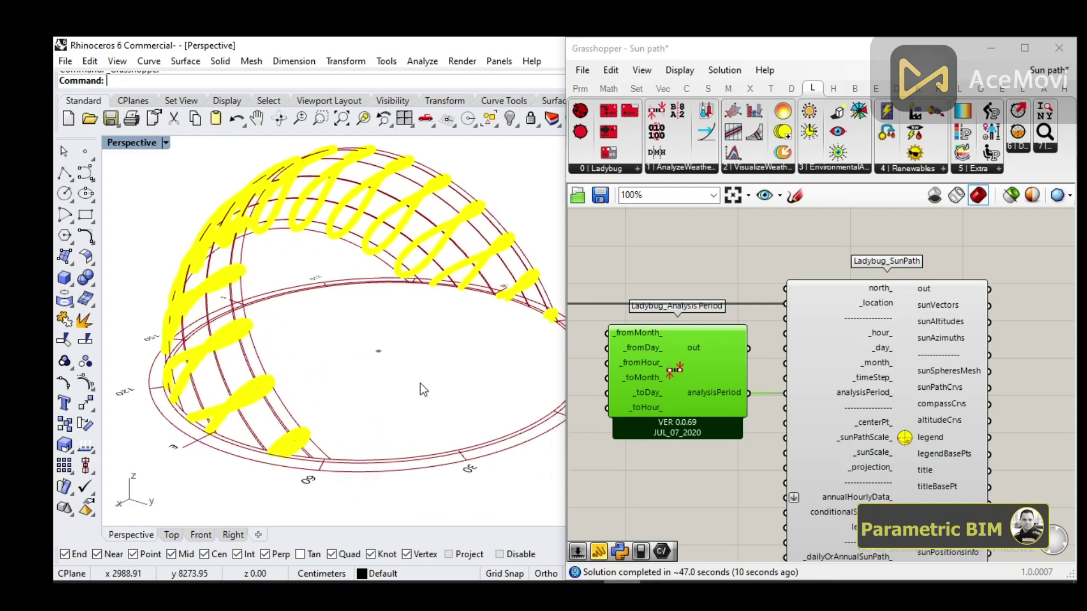
scroll(667, 406, down, 3)
right_drag(685, 408, 730, 408)
scroll(765, 365, up, 5)
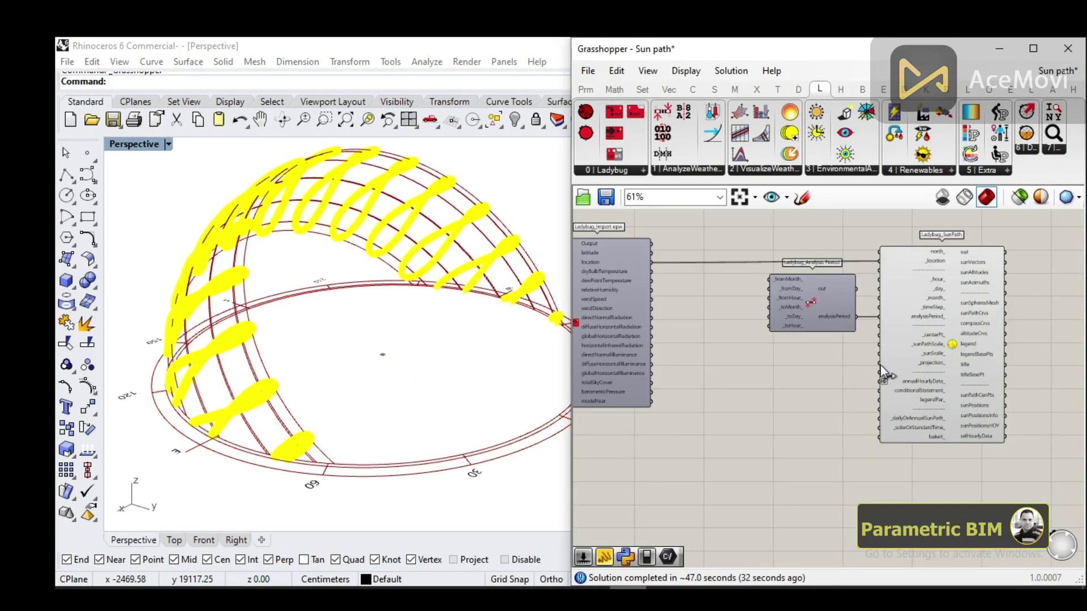
- Add a number slider ranging from 0.1 to 0.9, set at 0.1, and connect it to SunPath's _sunPathScale_ input
scroll(881, 365, up, 3)
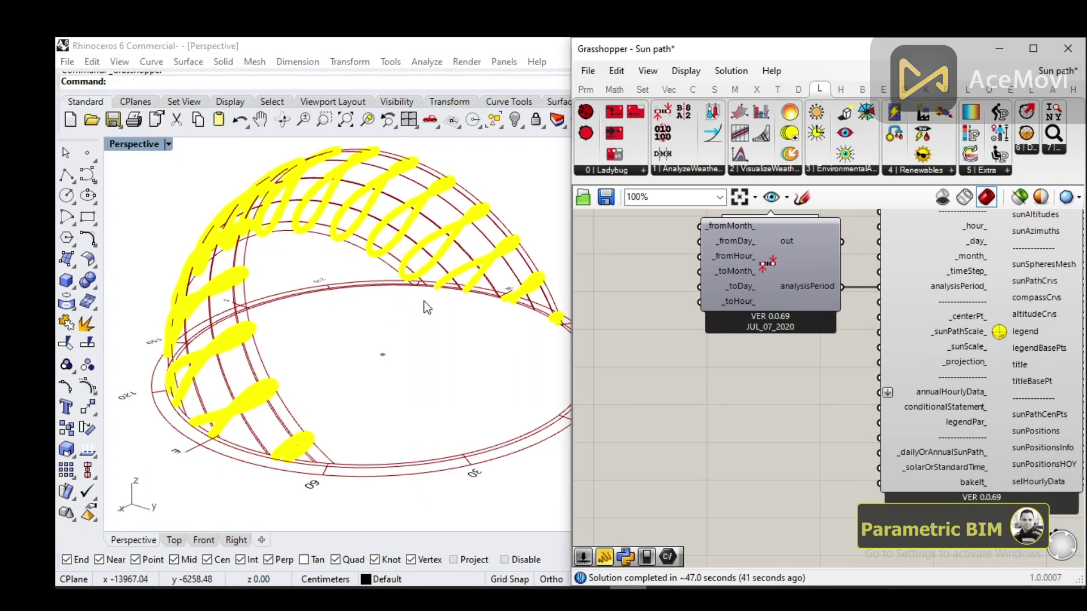
scroll(974, 351, up, 2)
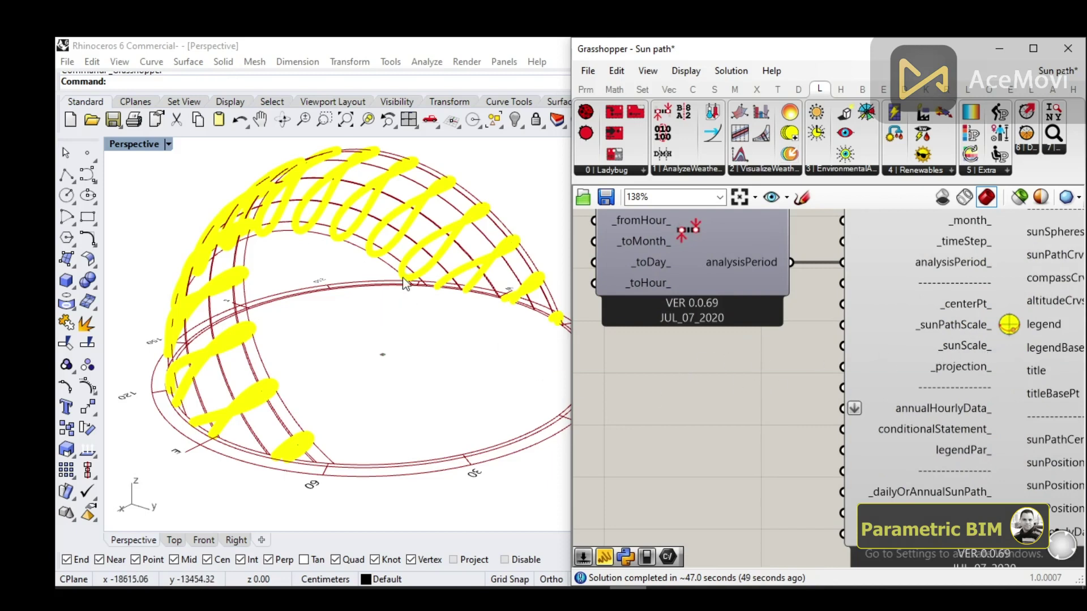
double_click(715, 382)
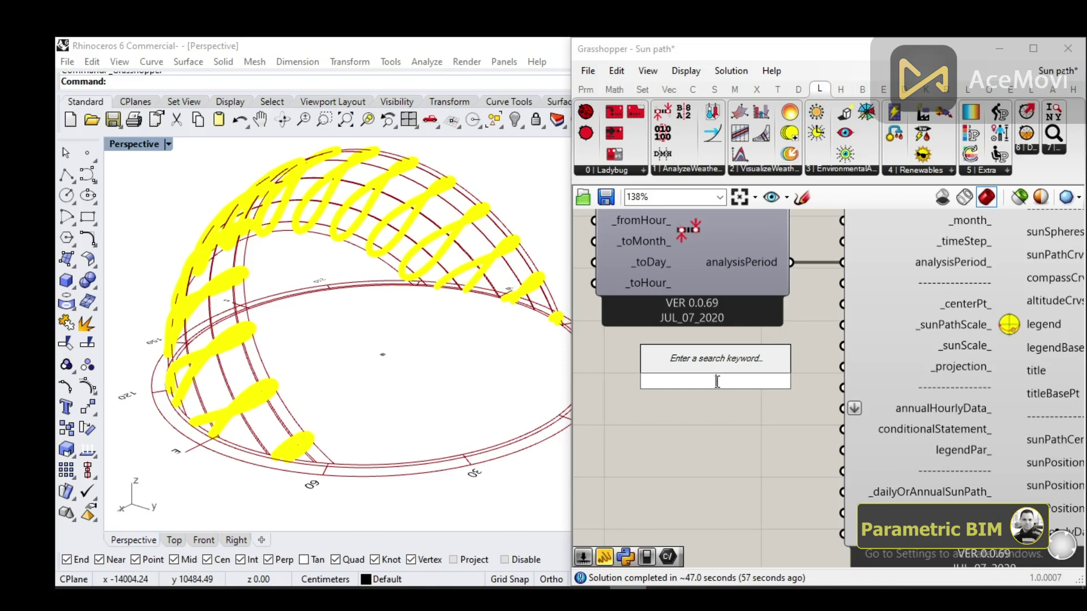
text(0.1)
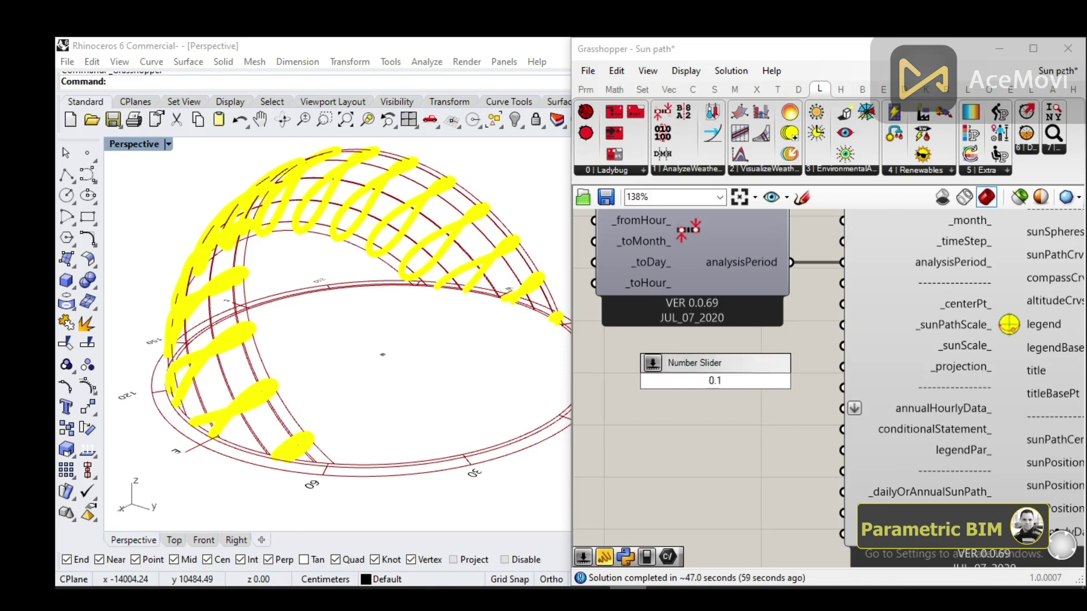
text(<0.9)
key(Return)
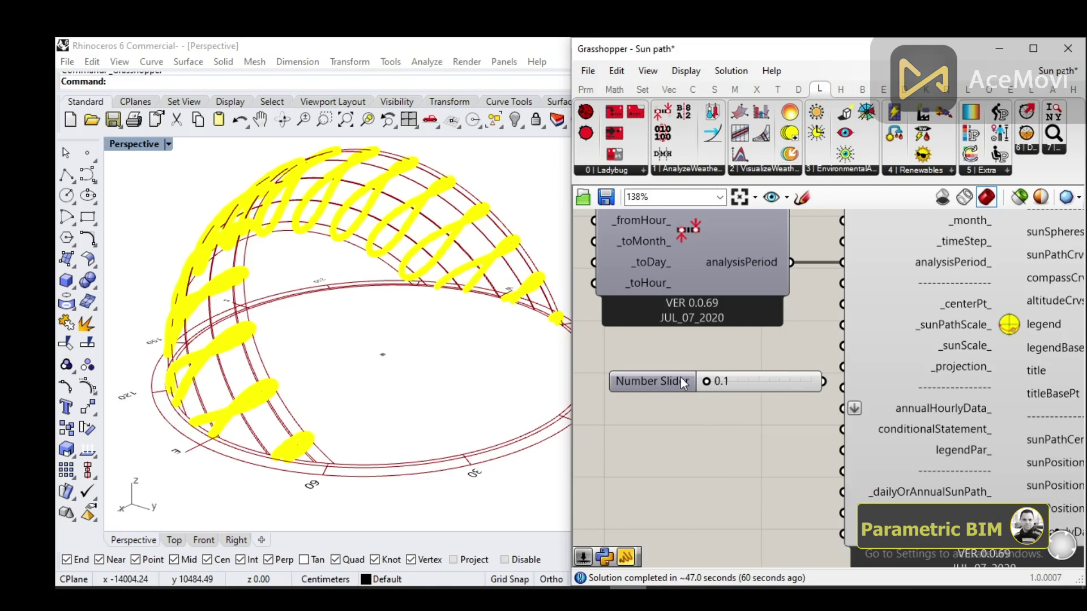
drag(681, 382, 625, 387)
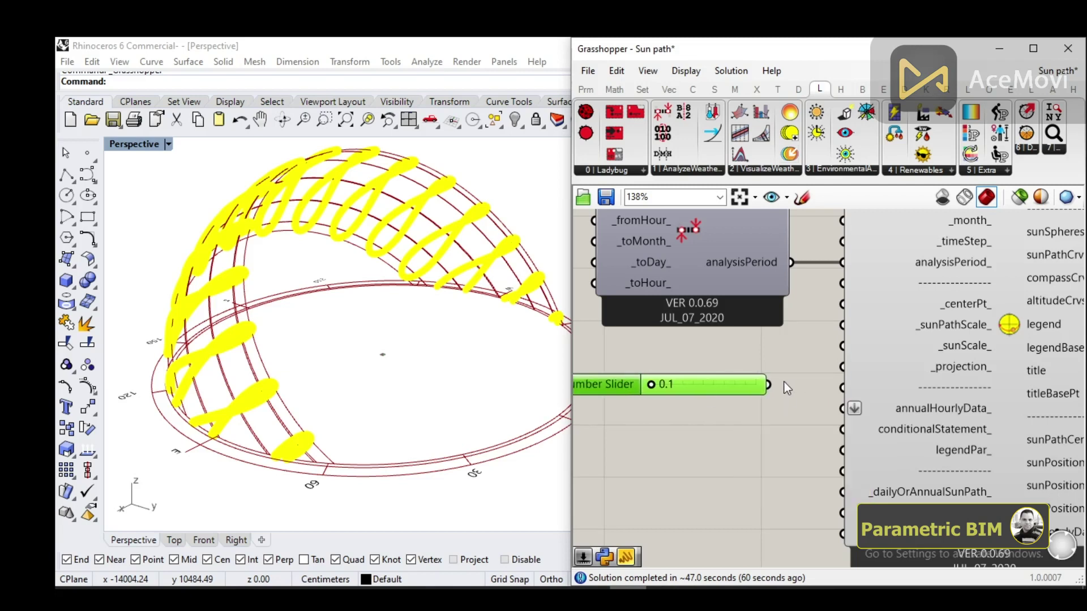
drag(801, 361, 827, 326)
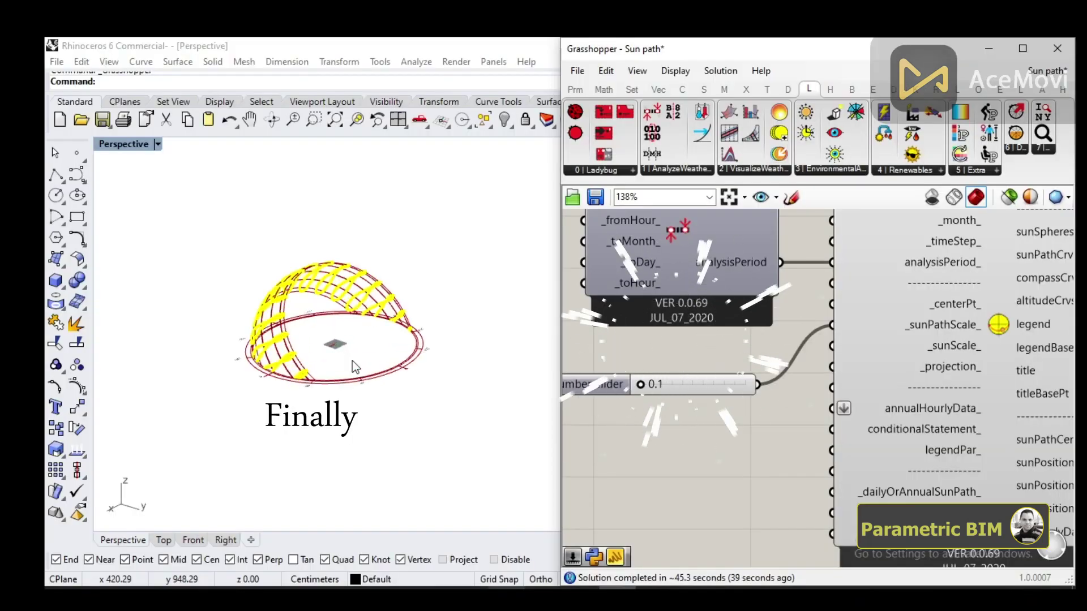
- Inspect the rescaled sun path around the flat surface at its centre from several angles in the perspective view
click(352, 361)
scroll(347, 358, up, 3)
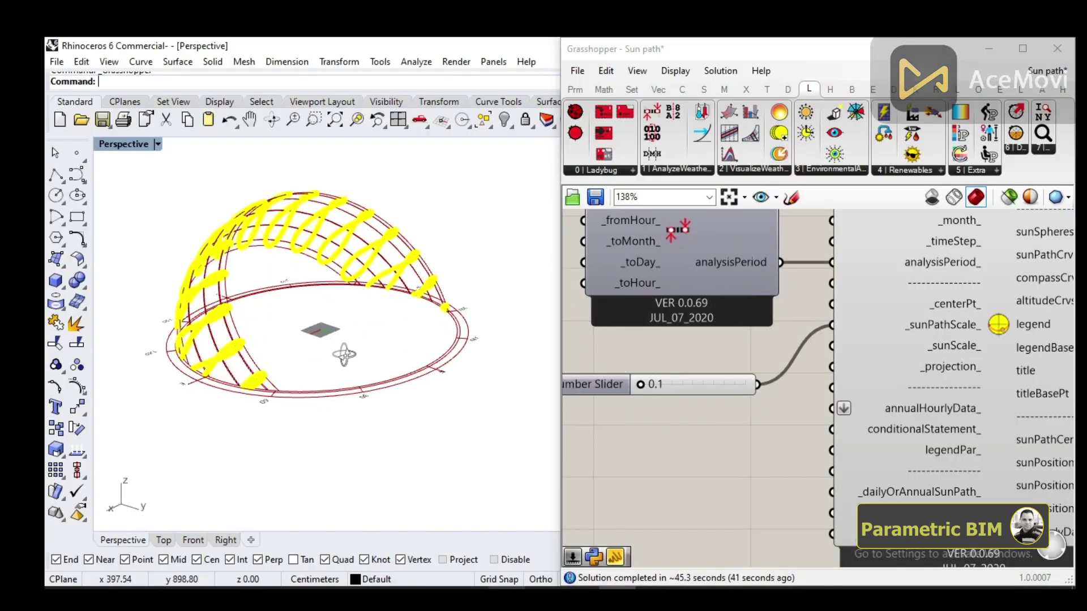
right_drag(371, 351, 269, 301)
scroll(268, 302, up, 2)
right_drag(303, 342, 308, 357)
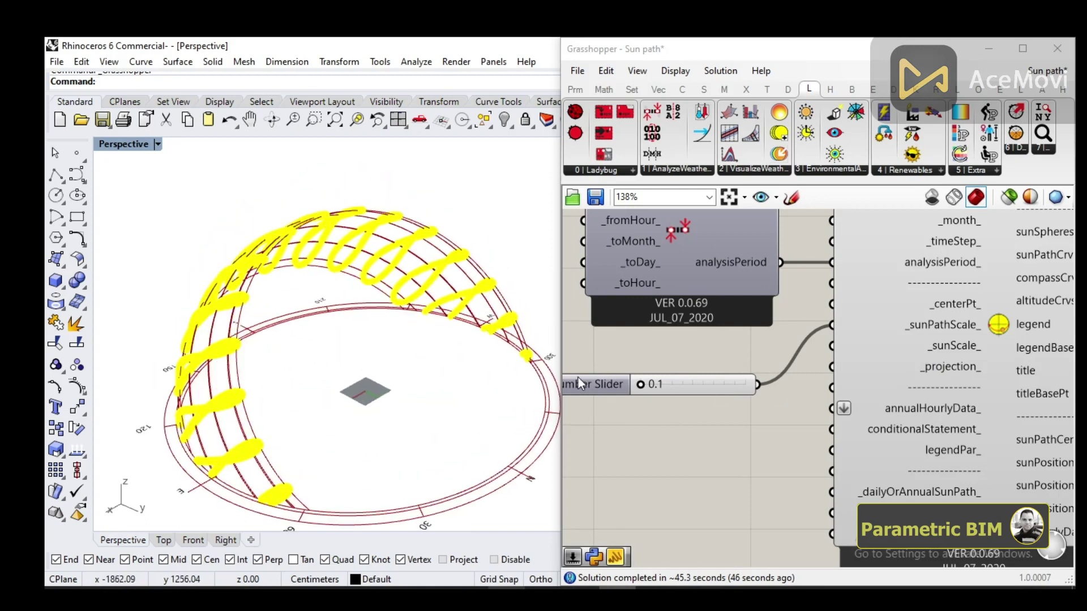
- Reposition the sun path scale slider just below the Analysis Period component
click(608, 378)
drag(606, 373, 615, 353)
scroll(642, 366, down, 1)
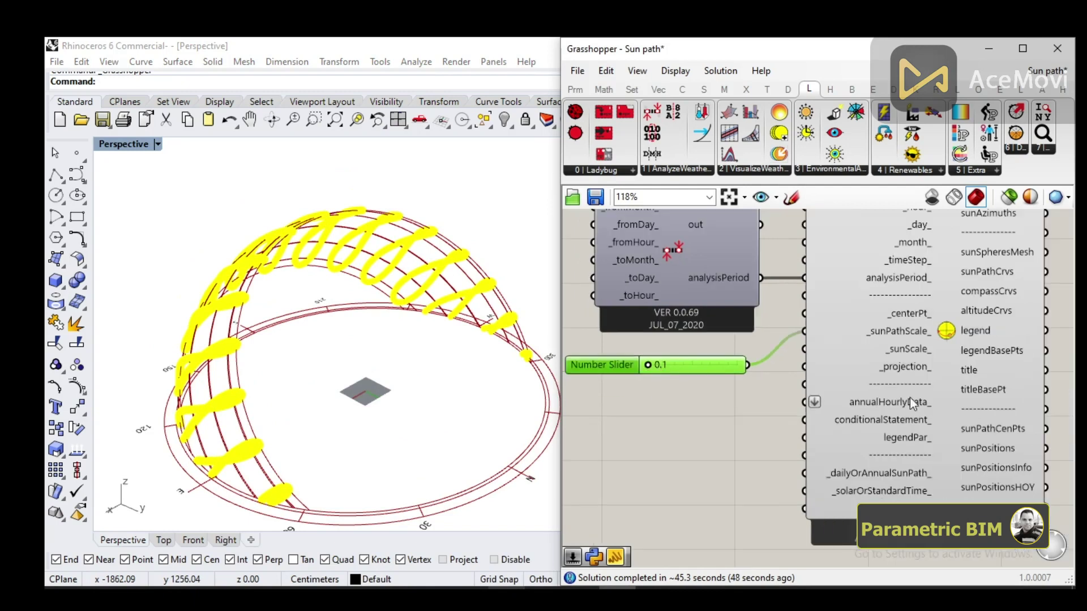
scroll(965, 409, down, 3)
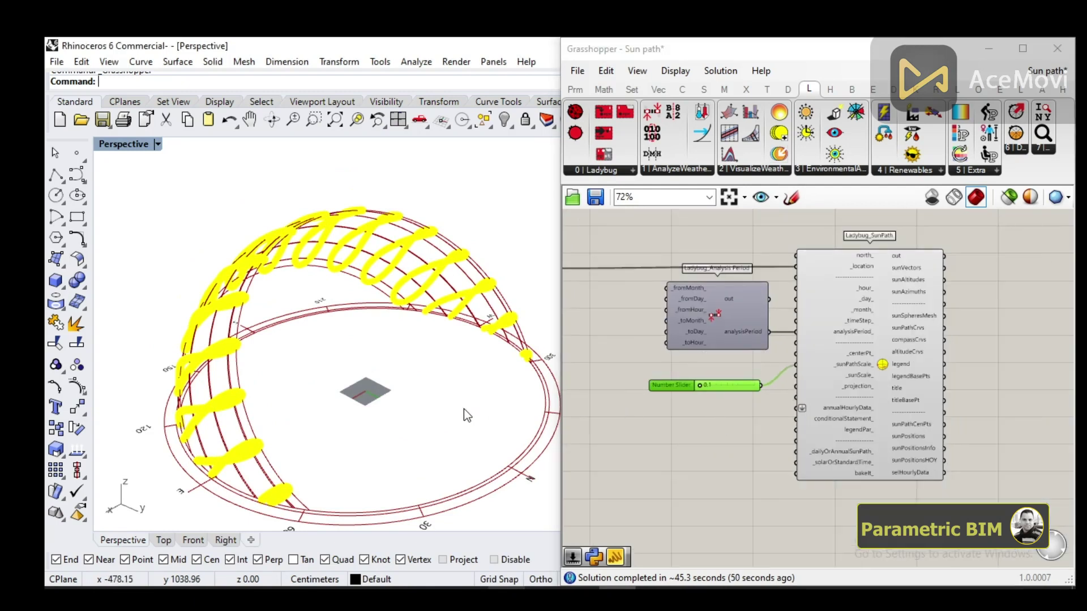
- Examine the compass ring's north side up close and the whole sun path dome in the perspective view
right_drag(464, 409, 521, 399)
scroll(513, 434, up, 3)
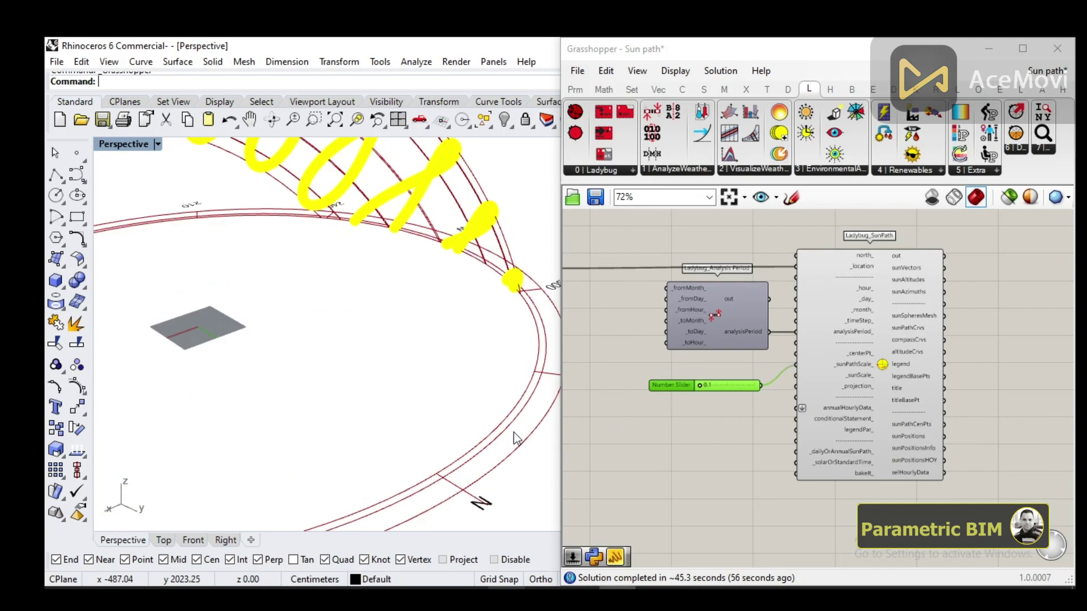
scroll(514, 432, down, 3)
scroll(514, 432, down, 2)
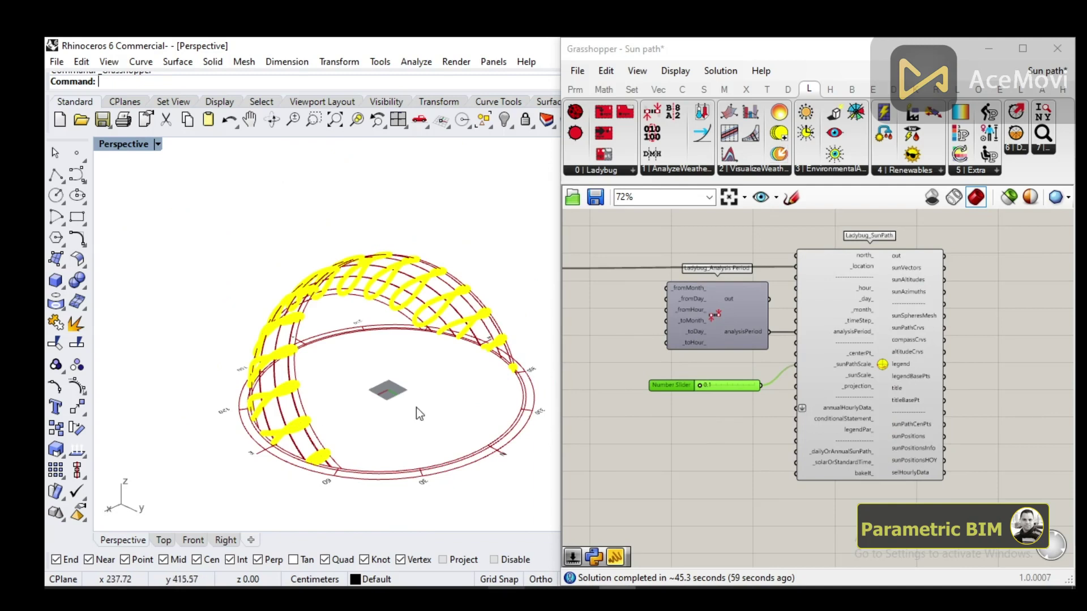
- Add a Custom Preview component on the canvas beside SunPath's outputs
scroll(1024, 348, up, 4)
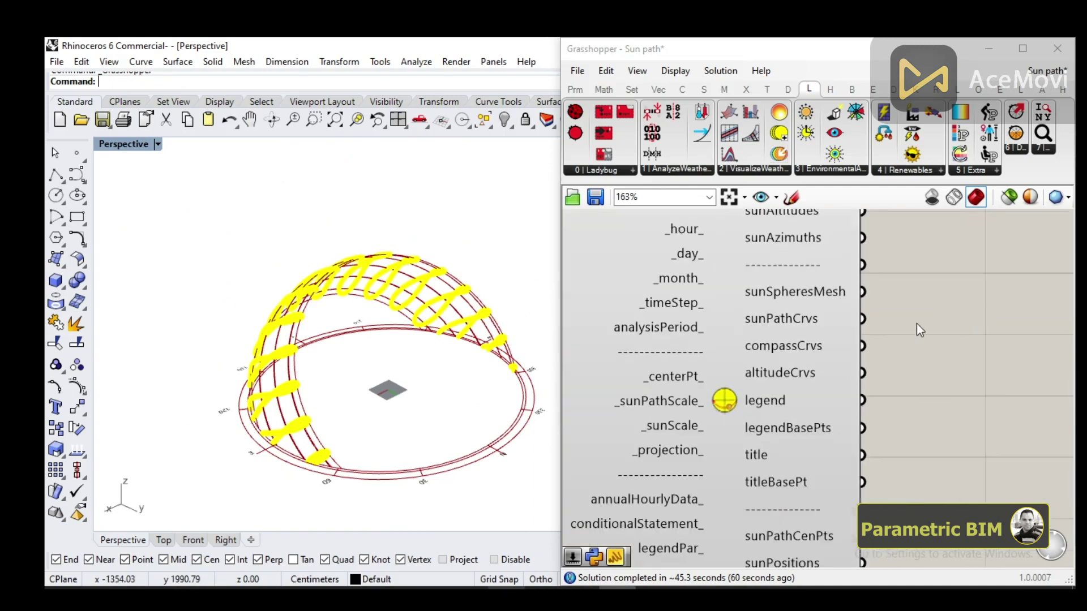
scroll(882, 339, up, 2)
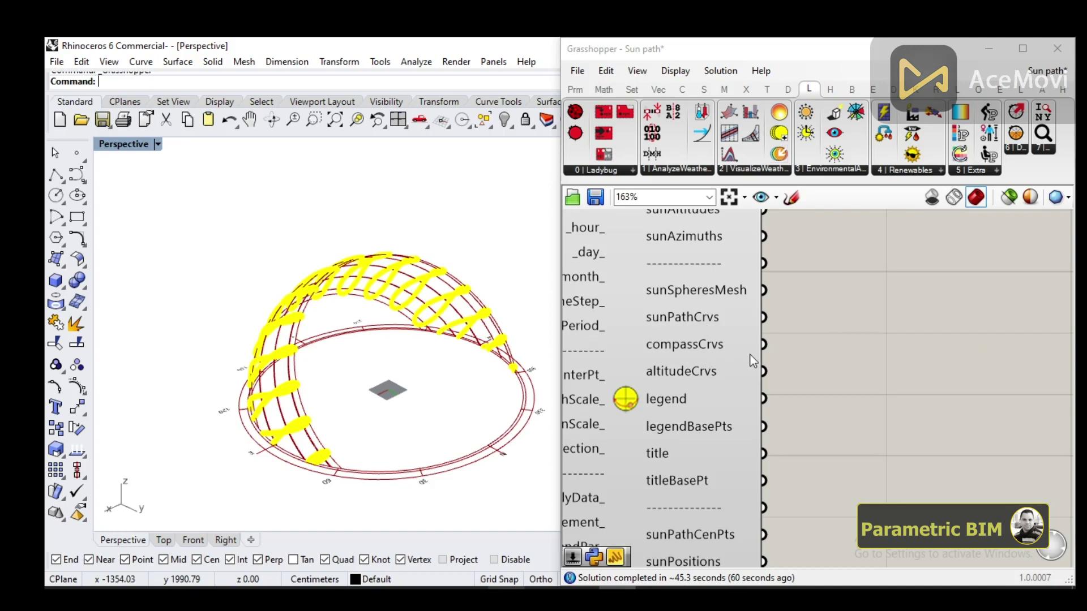
scroll(785, 359, down, 2)
scroll(823, 338, up, 2)
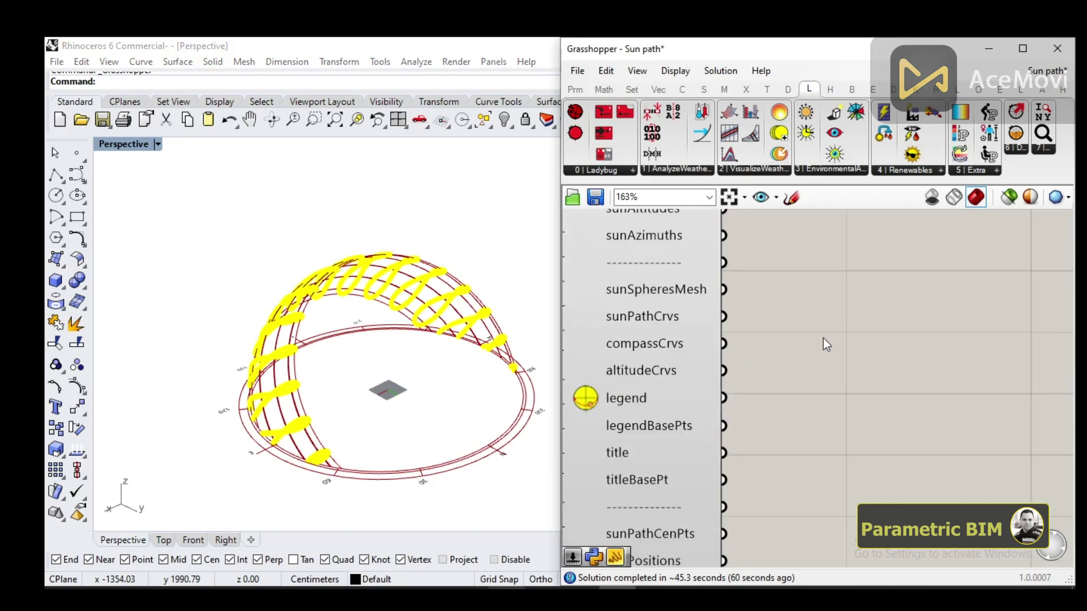
double_click(823, 338)
text(cust)
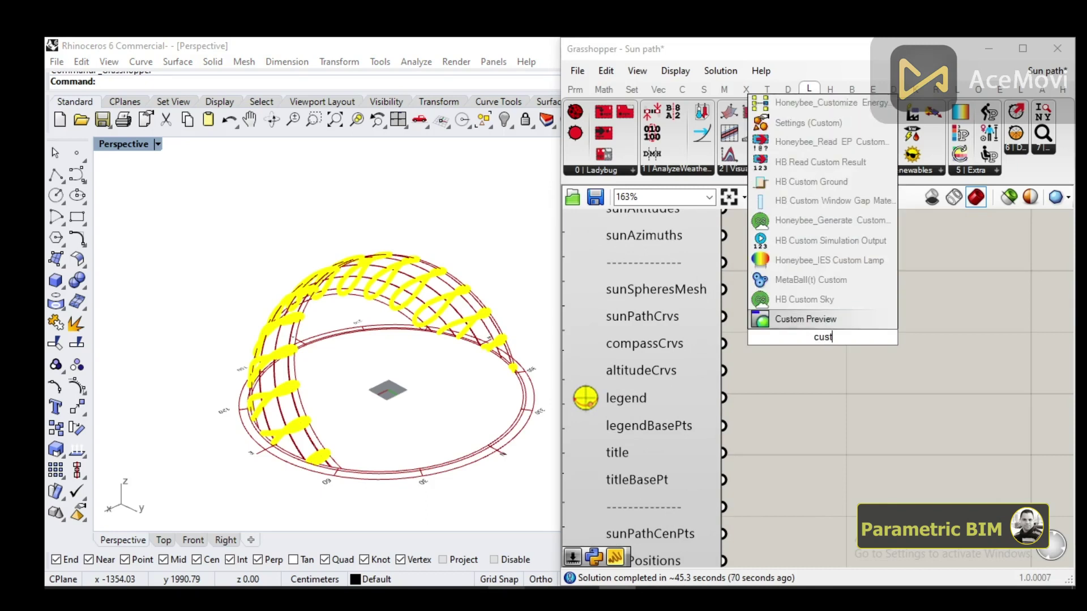
click(825, 318)
drag(830, 345, 925, 360)
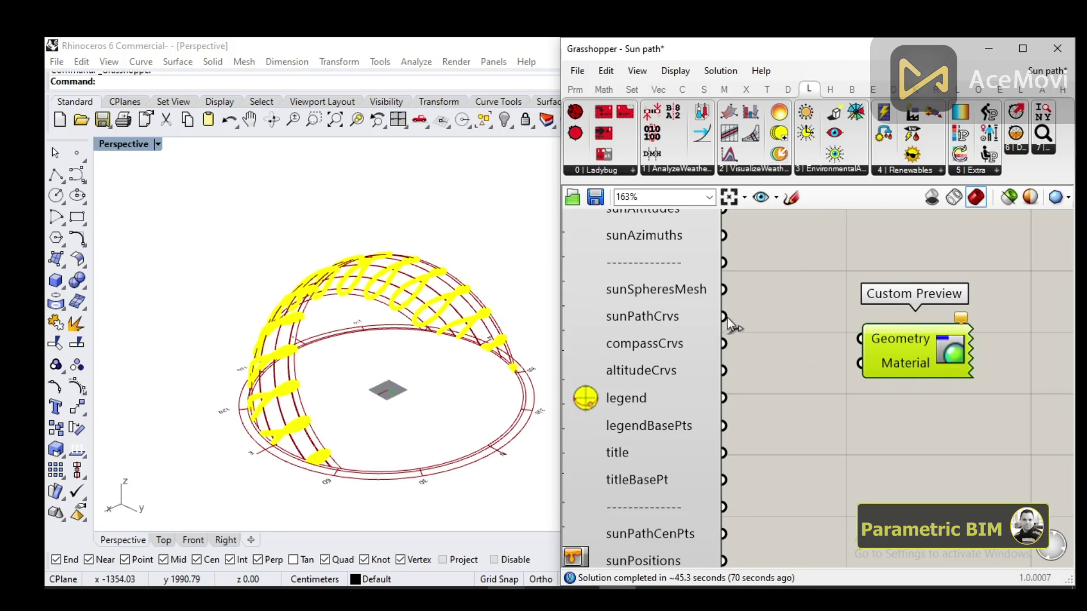
- Connect SunPath's sunPathCrvs and compassCrvs outputs to Custom Preview's Geometry input and move the component farther from SunPath
drag(728, 322, 855, 339)
drag(726, 344, 860, 338)
drag(936, 365, 988, 357)
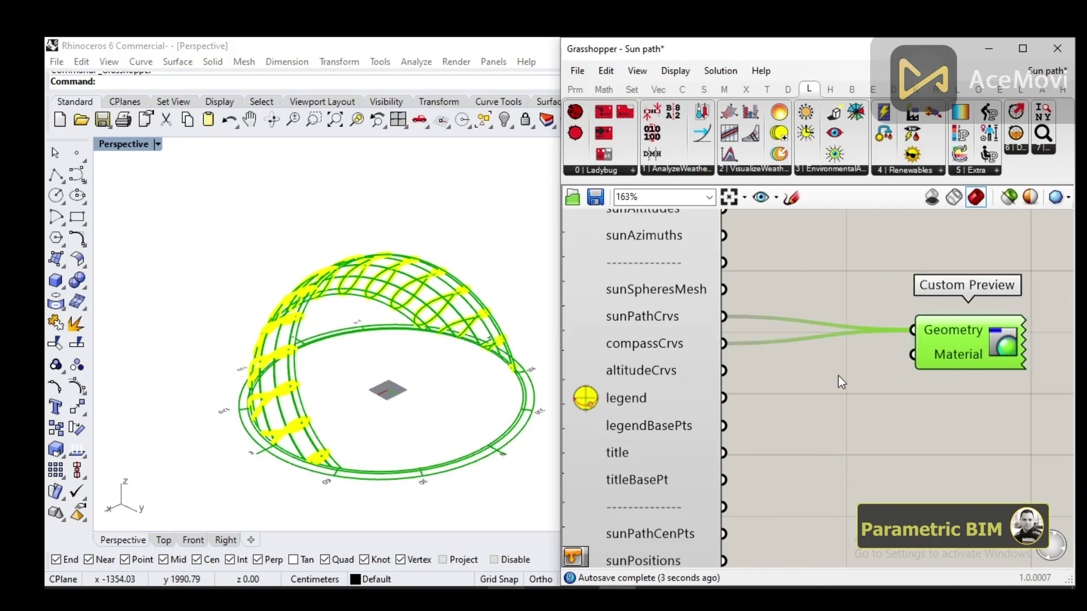
- Add a Colour Swatch component on the canvas, just below and before the Custom Preview component
double_click(838, 377)
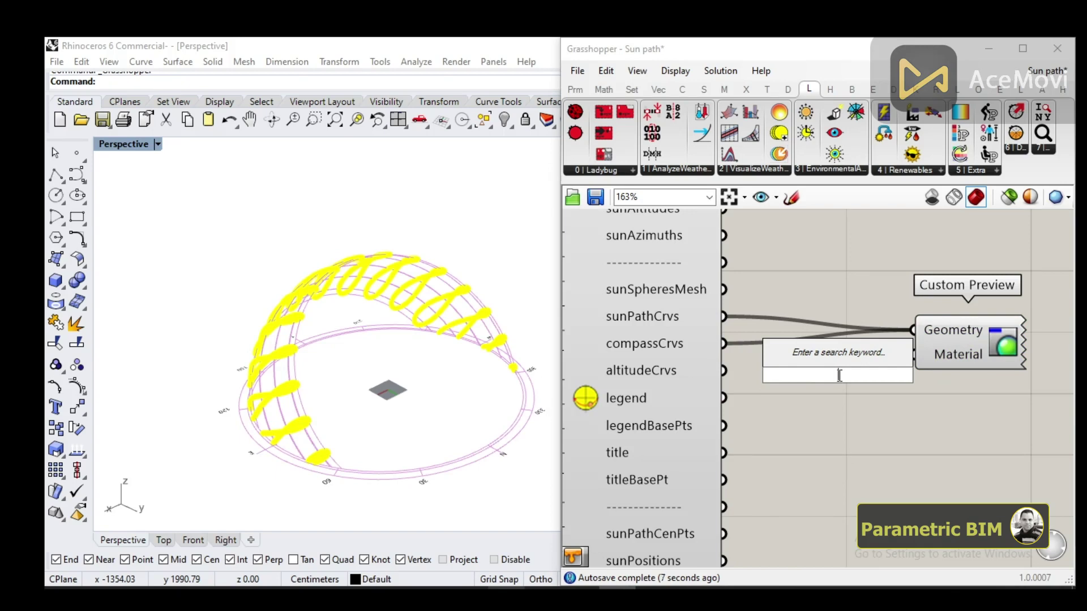
text(col)
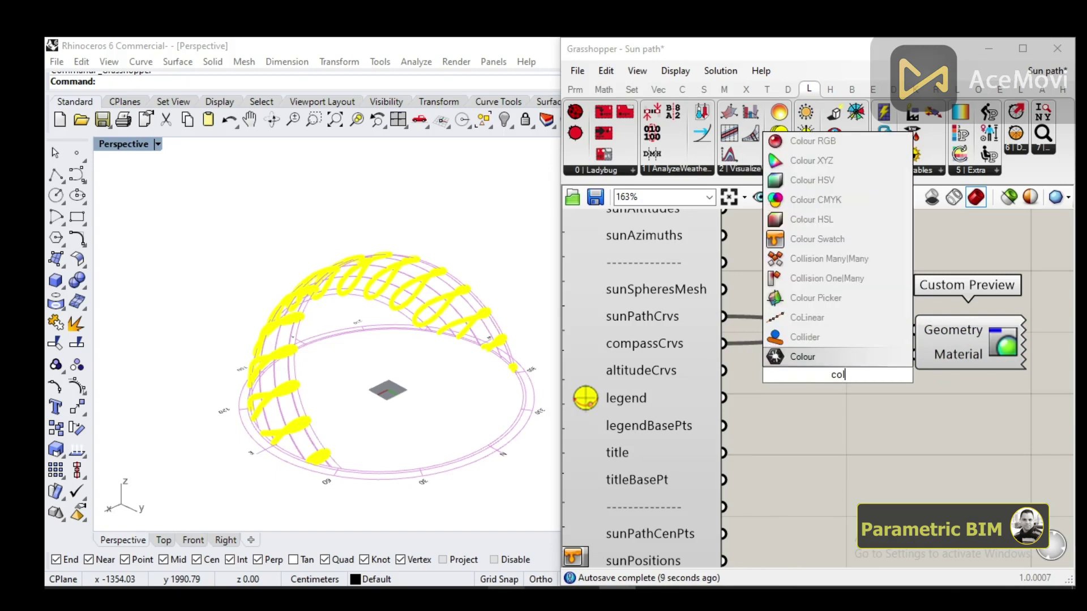
text(o)
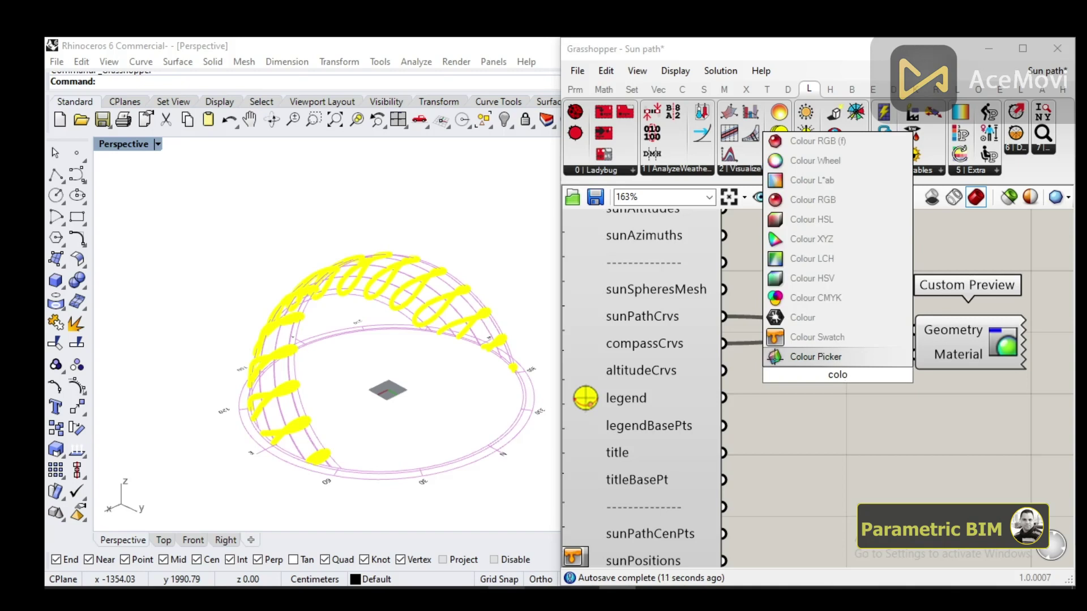
click(817, 337)
drag(837, 366, 807, 420)
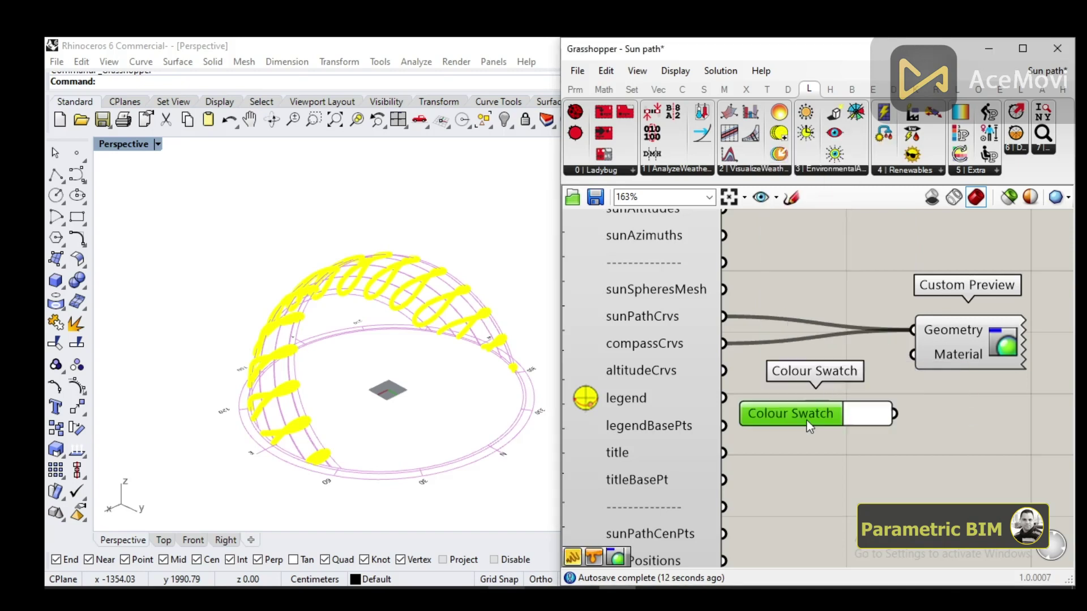
- Set the Colour Swatch to black and connect it to Custom Preview's Material input
click(878, 429)
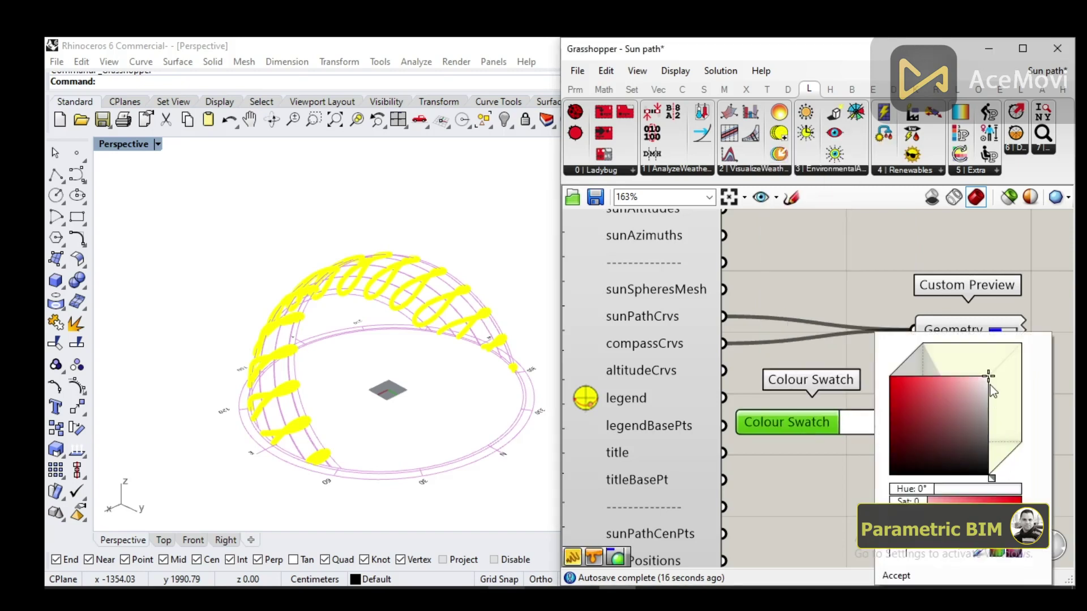
drag(990, 396, 988, 474)
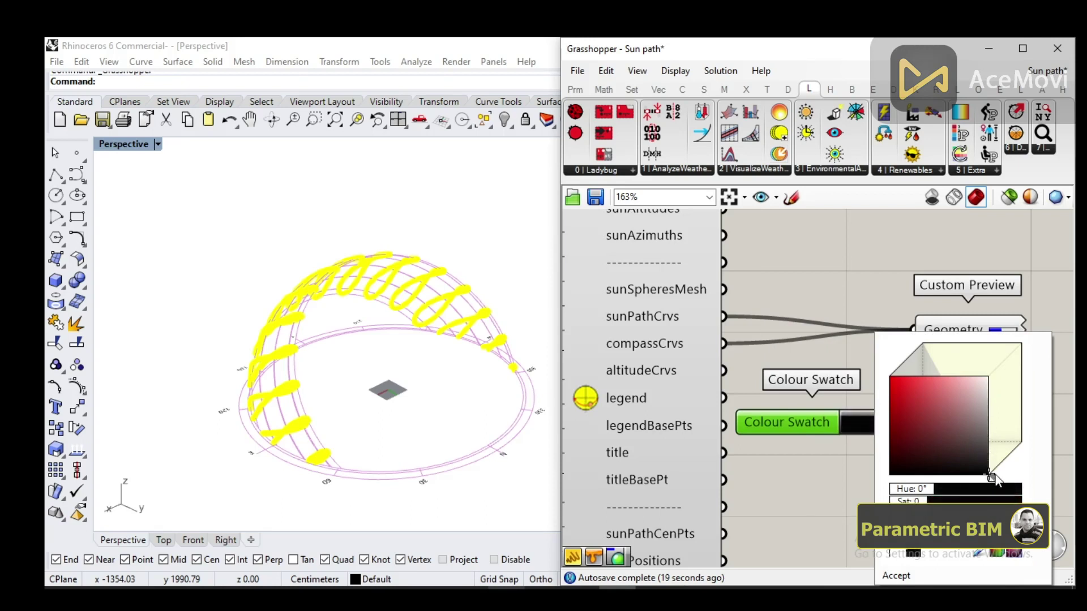
click(905, 576)
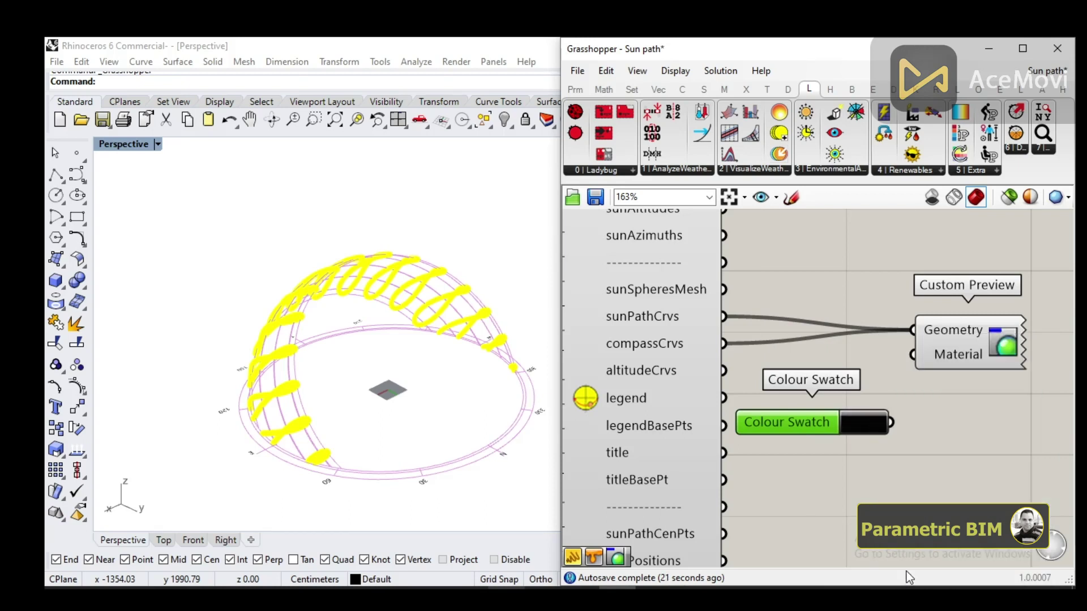
drag(893, 423, 908, 361)
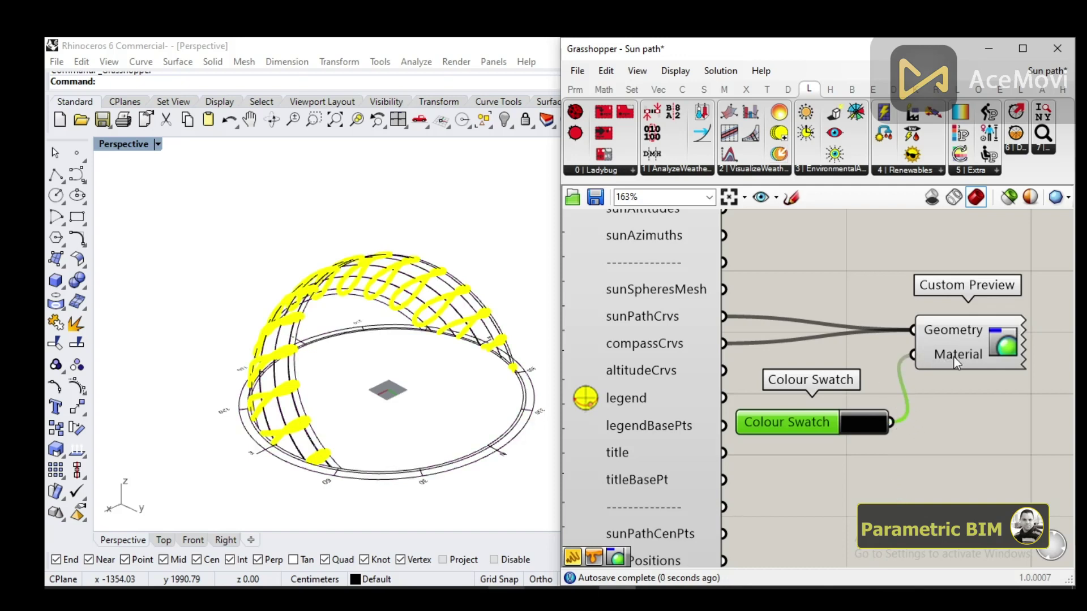
right_drag(471, 399, 465, 406)
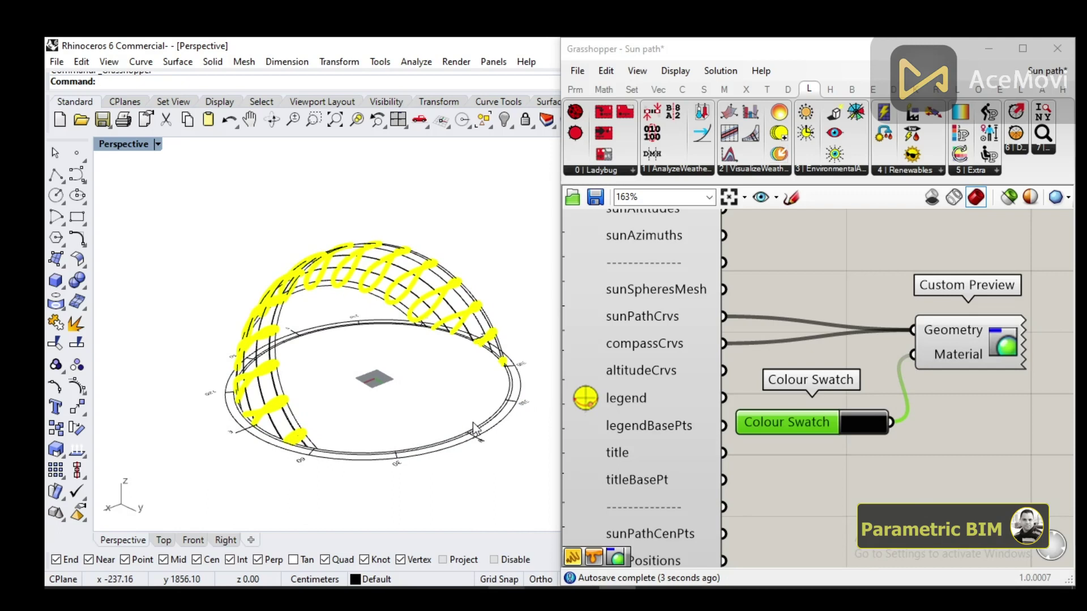
scroll(486, 433, up, 5)
scroll(498, 436, down, 5)
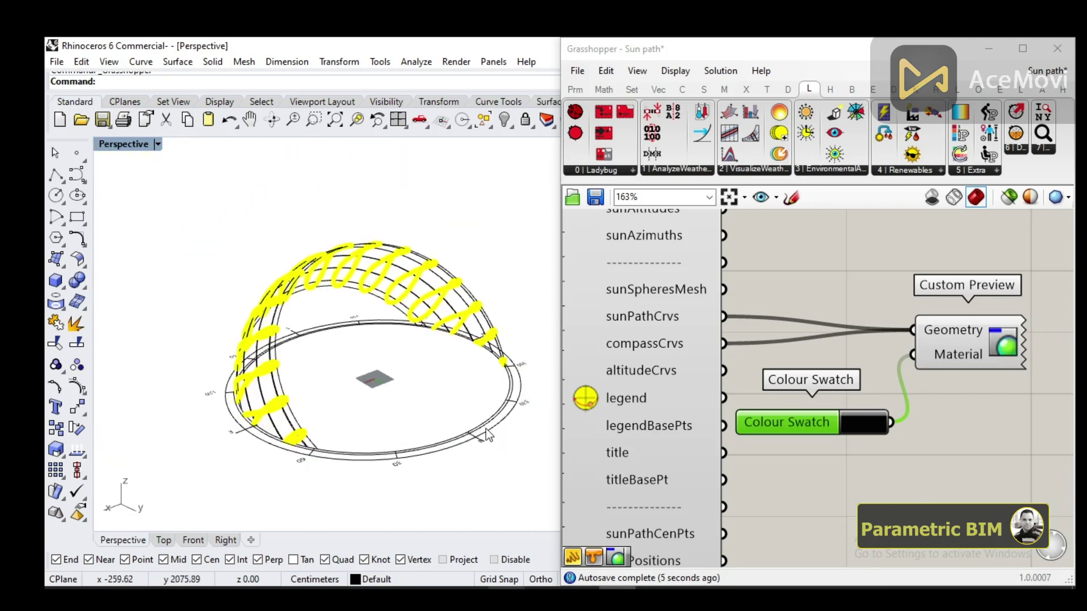
- Connect Import epw's dryBulbTemperature output to SunPath's annualHourlyData input
scroll(994, 406, down, 6)
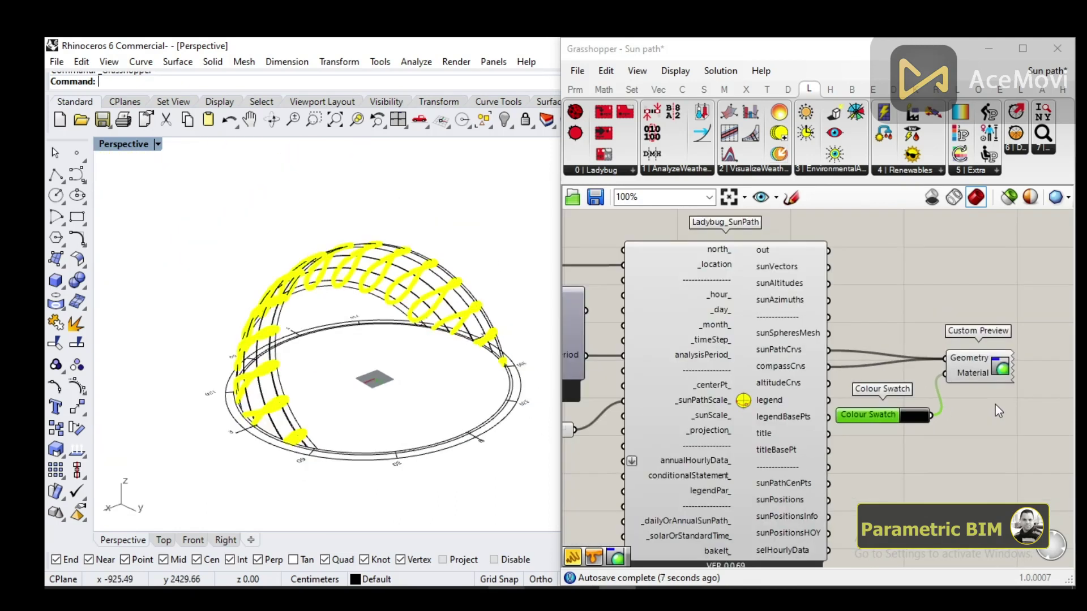
scroll(995, 405, down, 1)
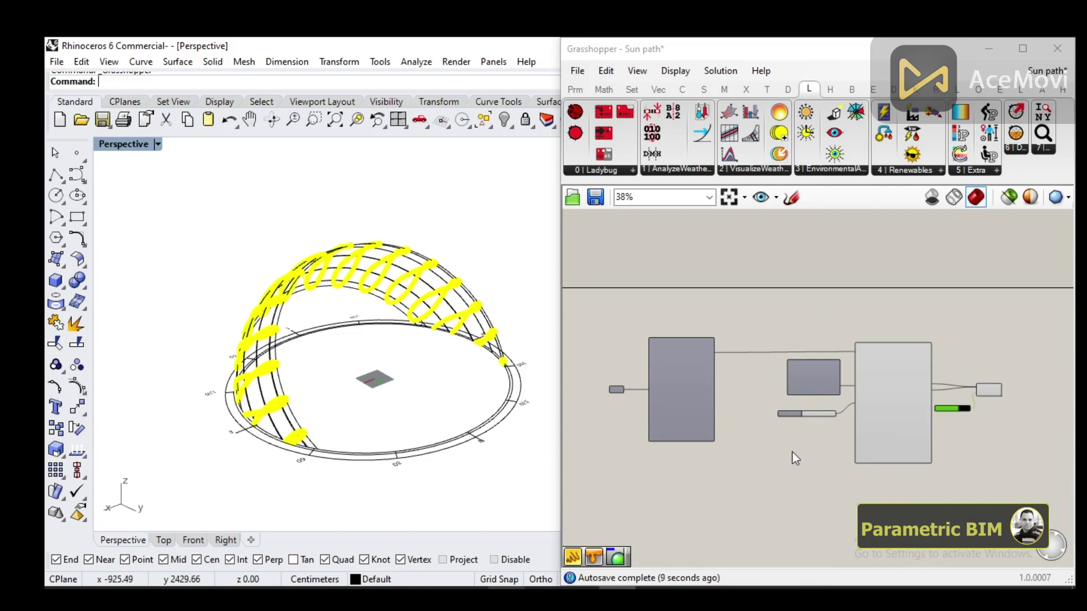
scroll(792, 452, up, 2)
scroll(921, 435, up, 4)
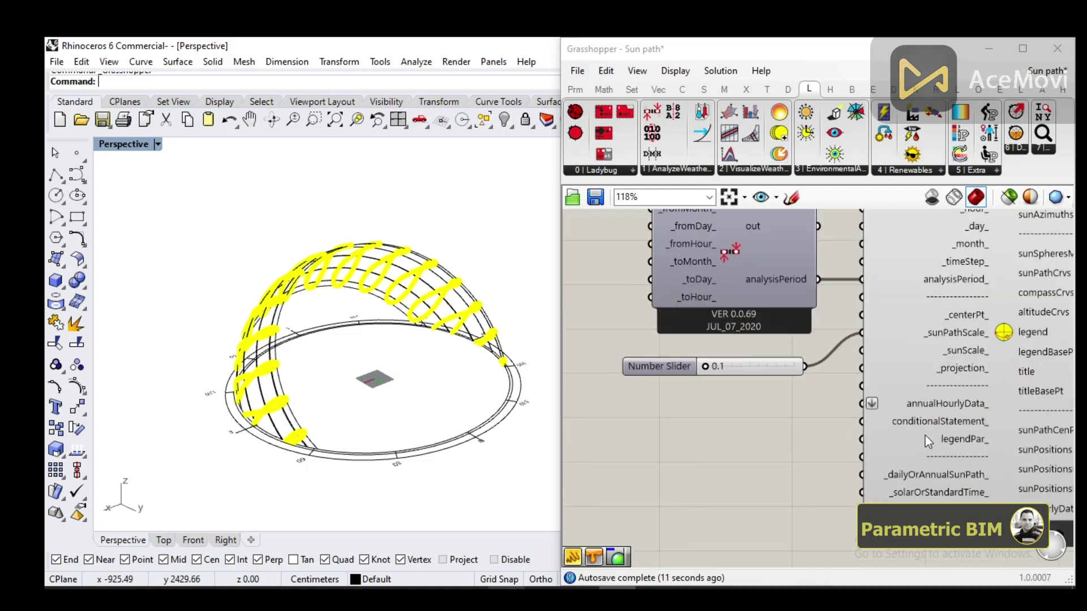
scroll(956, 410, up, 2)
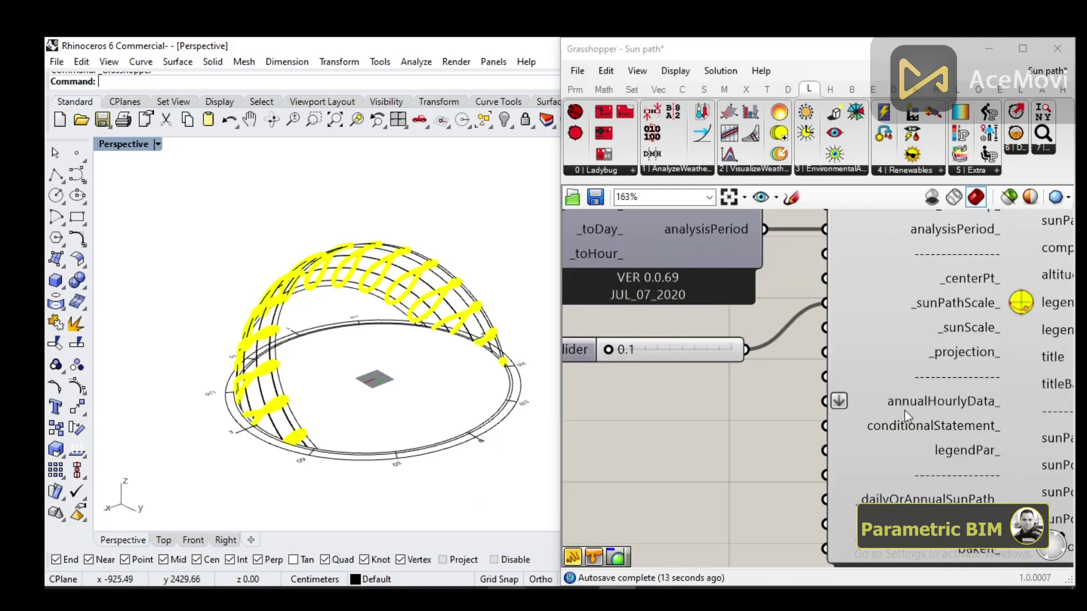
scroll(996, 412, down, 5)
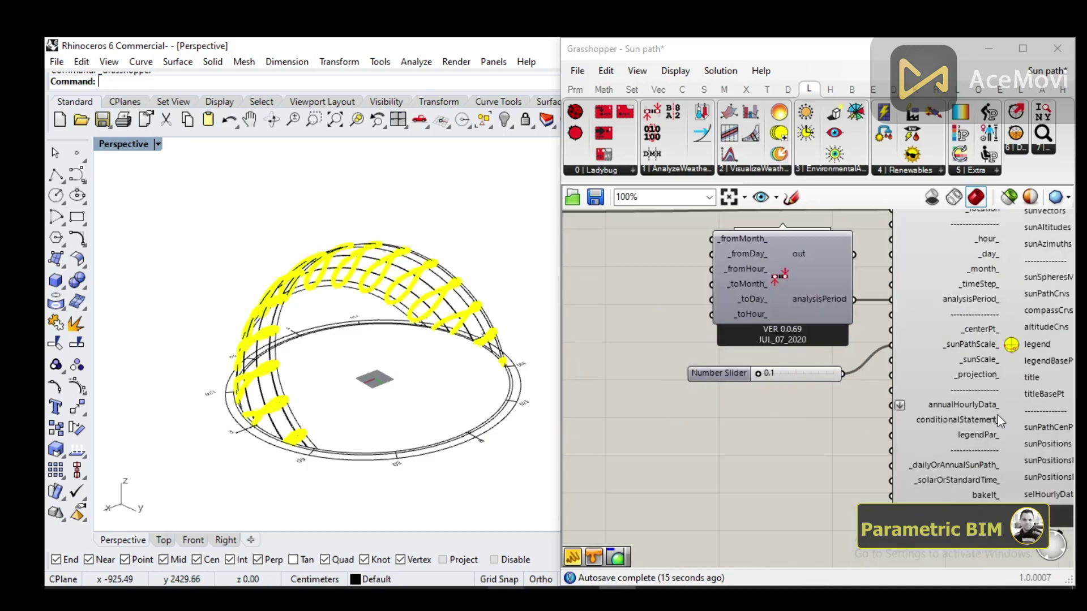
scroll(664, 311, up, 3)
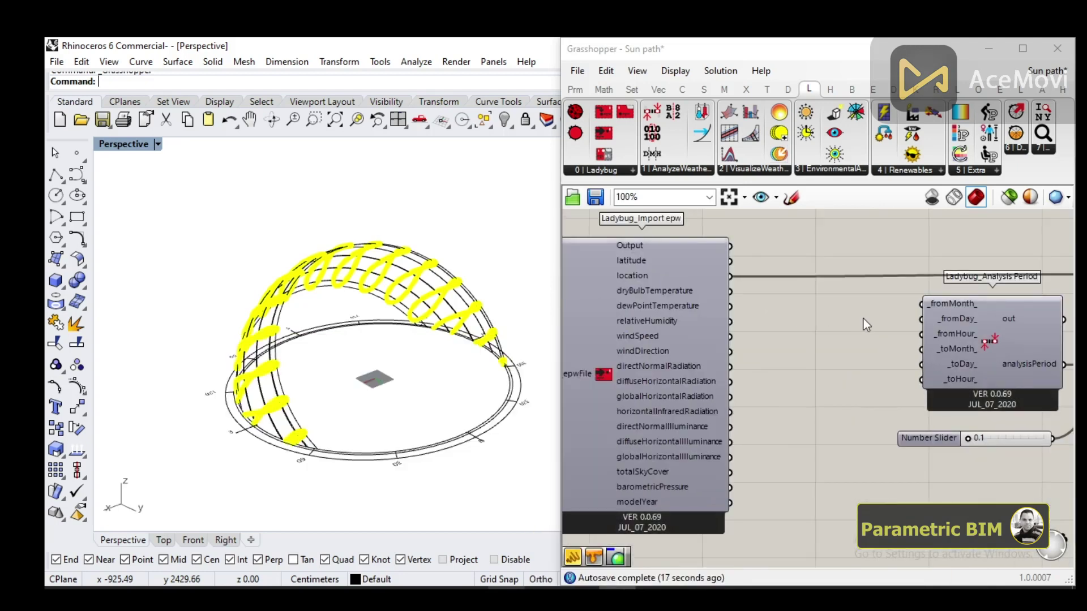
scroll(645, 316, down, 2)
scroll(747, 320, up, 2)
scroll(747, 321, up, 1)
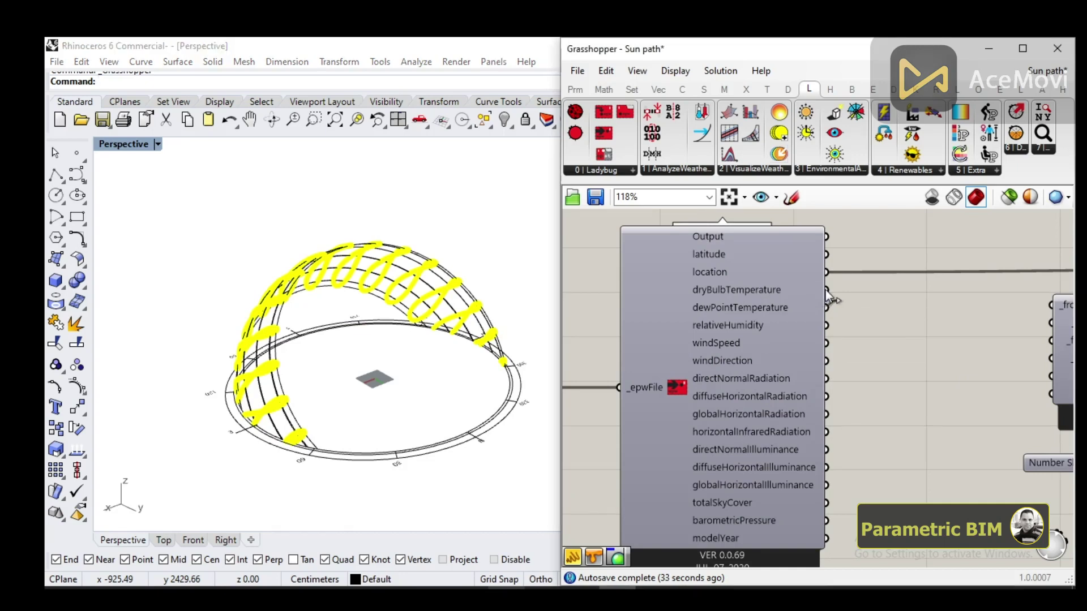
drag(825, 290, 938, 410)
scroll(643, 337, down, 2)
scroll(813, 342, down, 2)
scroll(954, 408, up, 4)
scroll(919, 406, down, 2)
scroll(919, 407, up, 4)
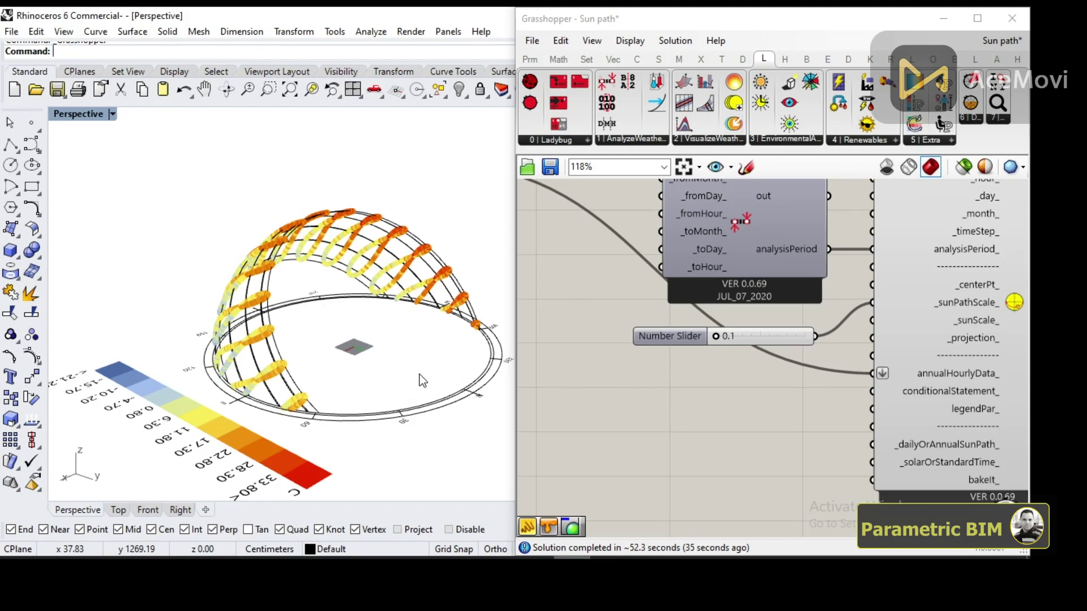
- Inspect the coloured sun path in the perspective view and open the list of Ladybug weather visualisation components
mouse_move(417, 381)
right_down()
mouse_move(402, 373)
mouse_move(413, 368)
right_up()
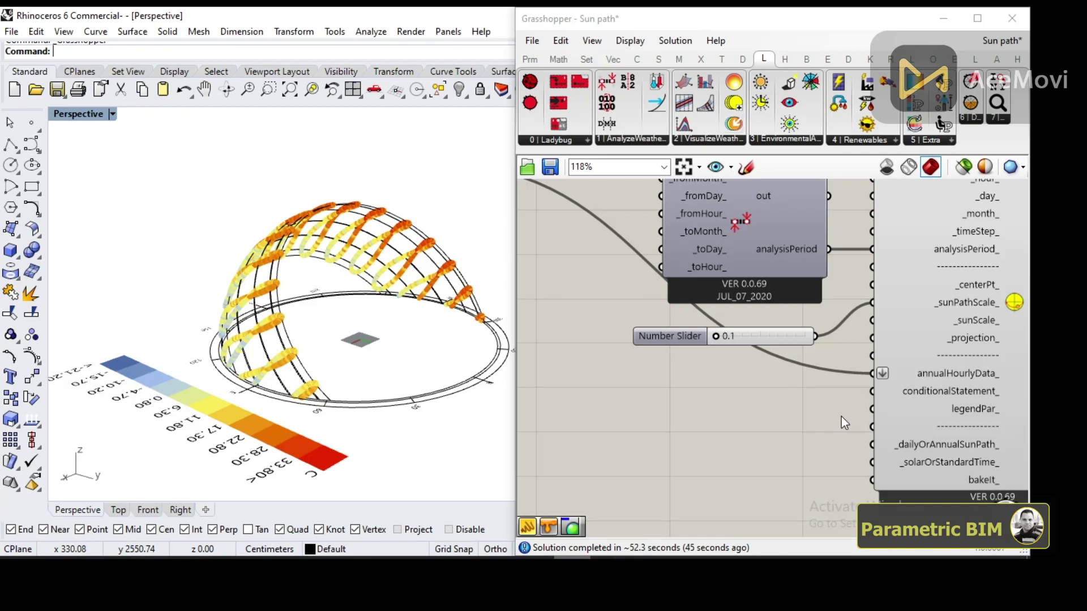
click(724, 140)
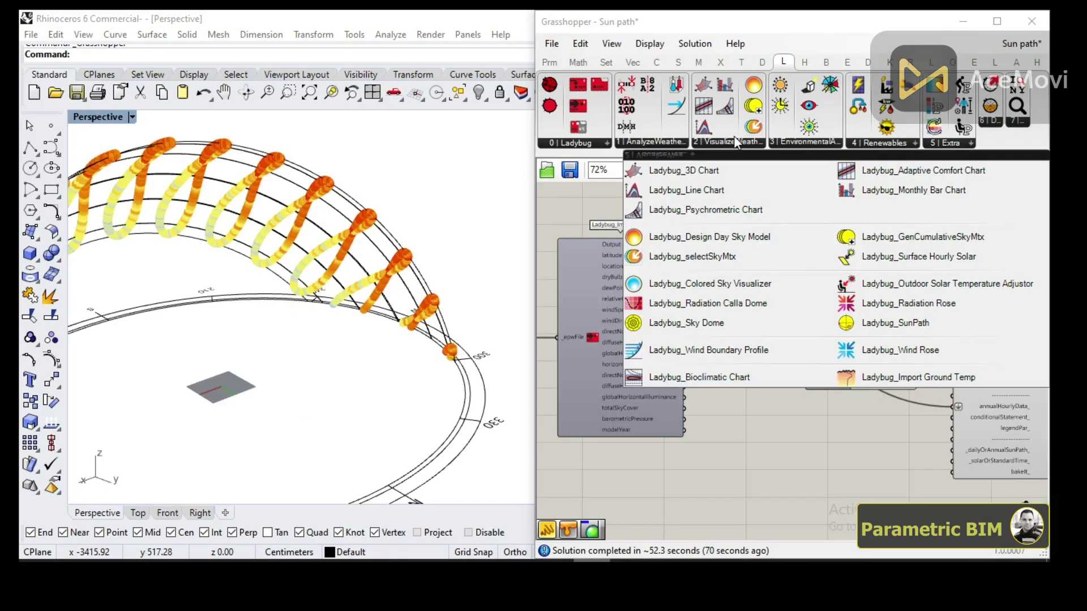